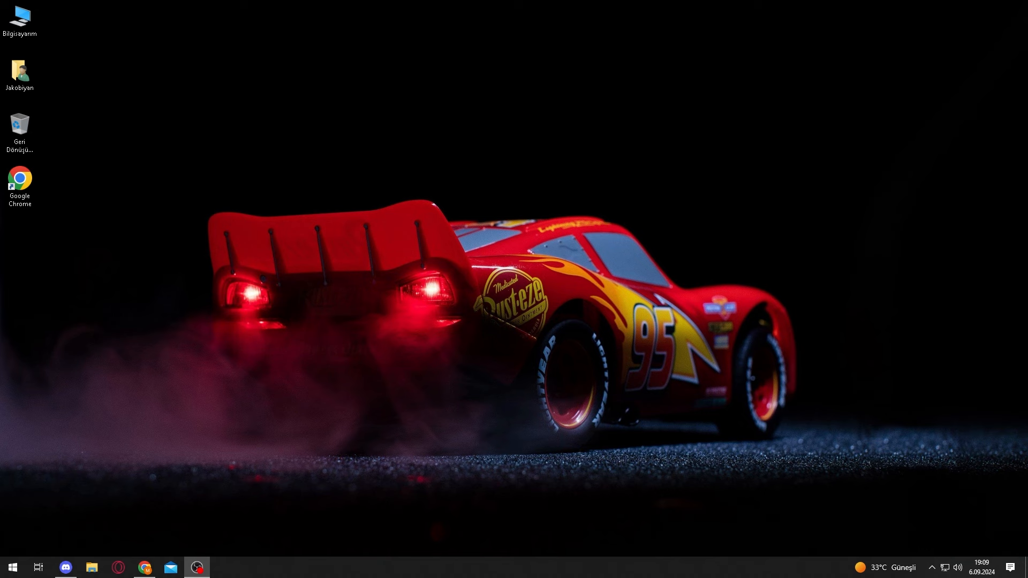
Step: Search Windows for "geri" and open the restore point creation settings (Geri yükleme noktası oluştur)
left_click(13, 567)
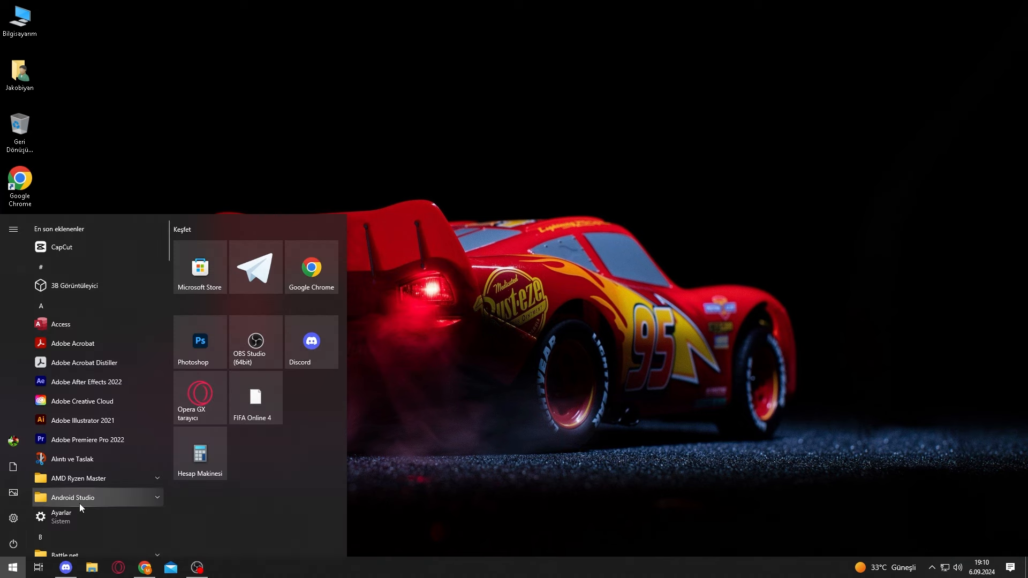
type("geri")
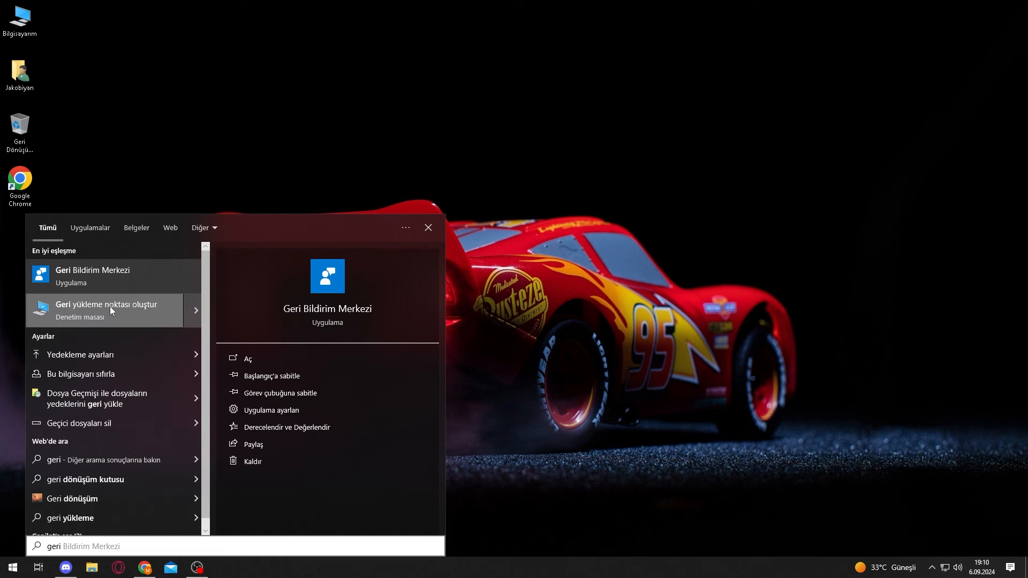
left_click(110, 307)
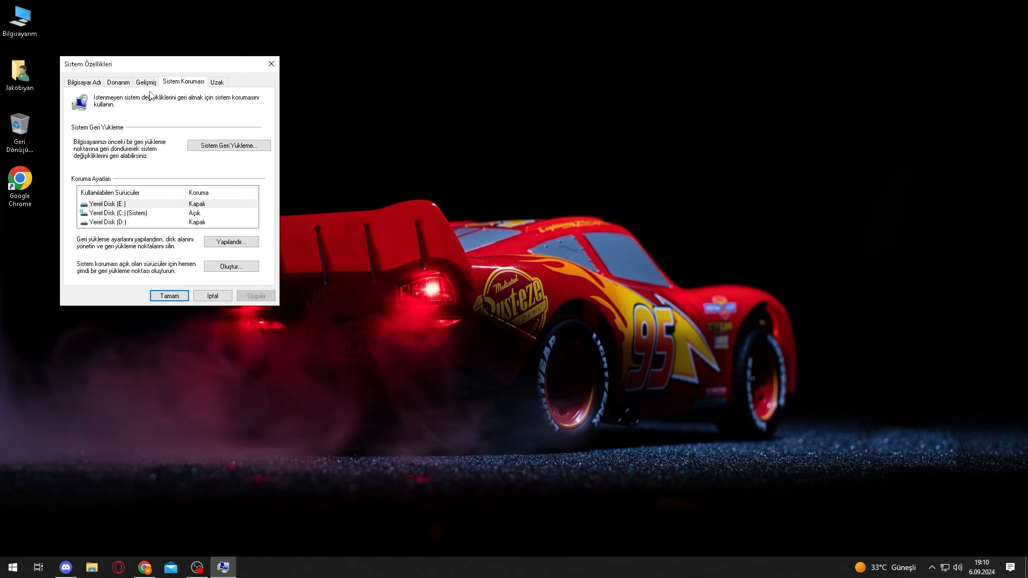
left_click_drag(157, 68, 210, 80)
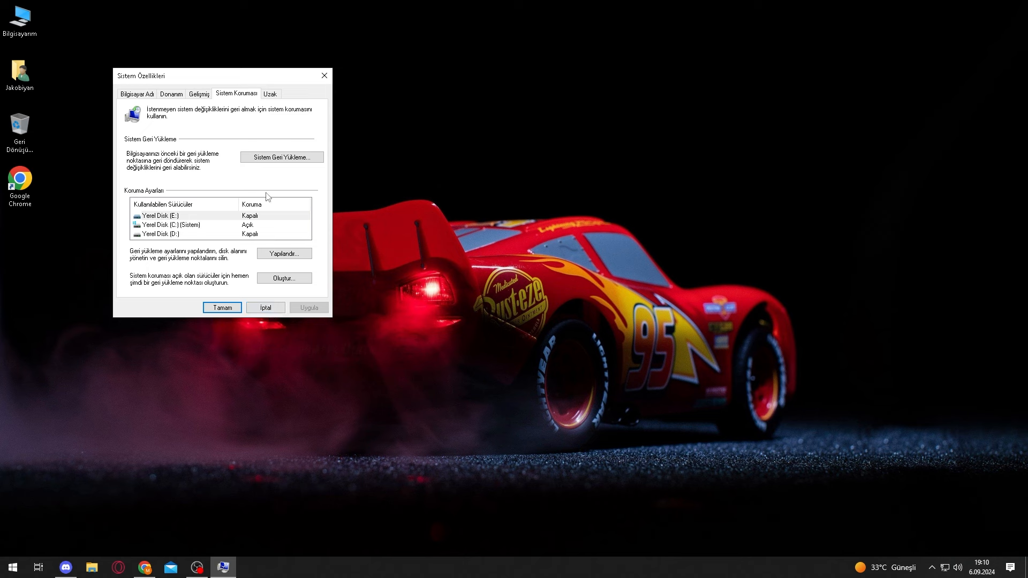
Step: Create a system restore point with the description "fps" and close the system properties
left_click(276, 280)
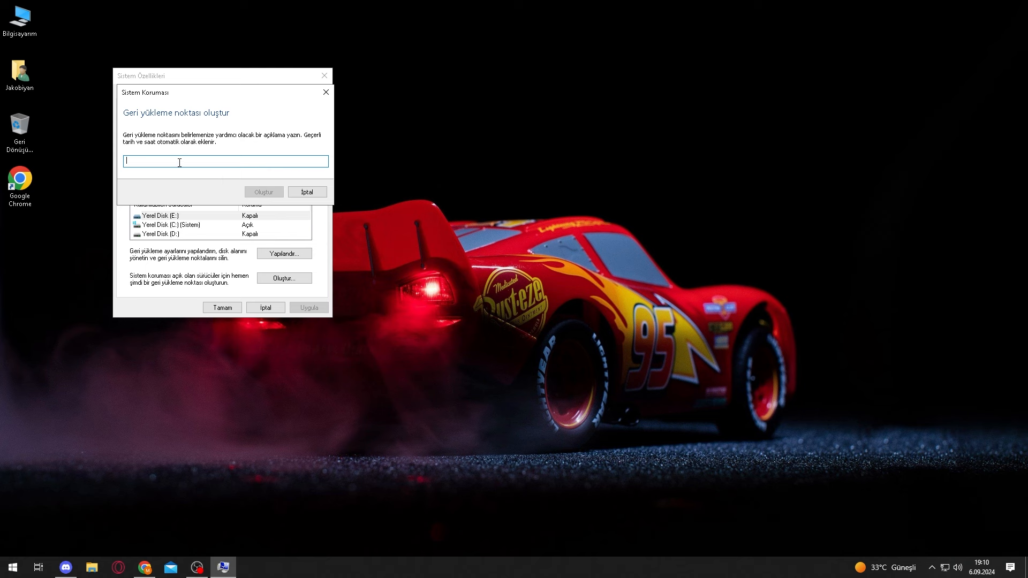
type("ja")
key("BackSpace")
type("fps")
left_click(260, 192)
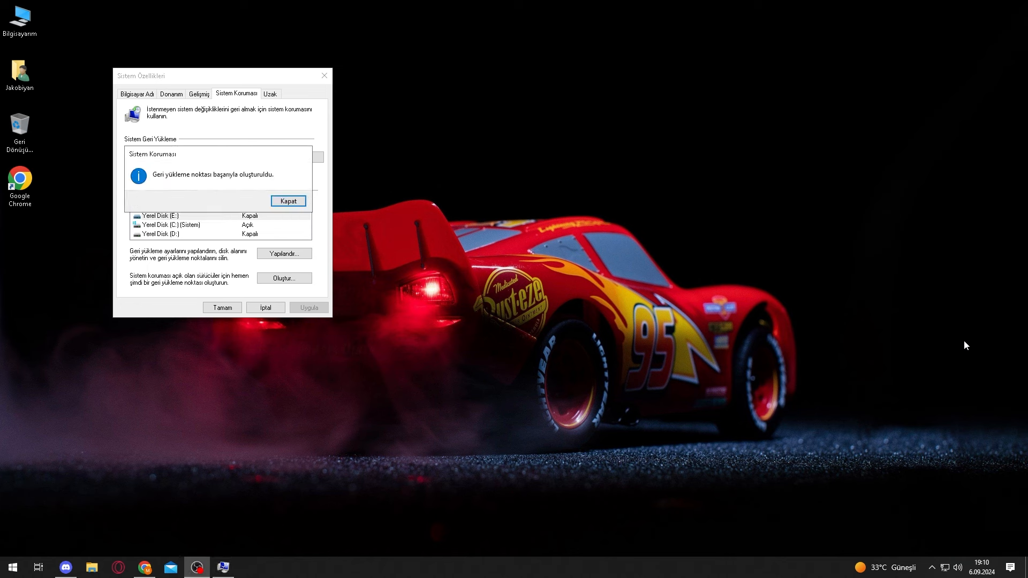
left_click(288, 200)
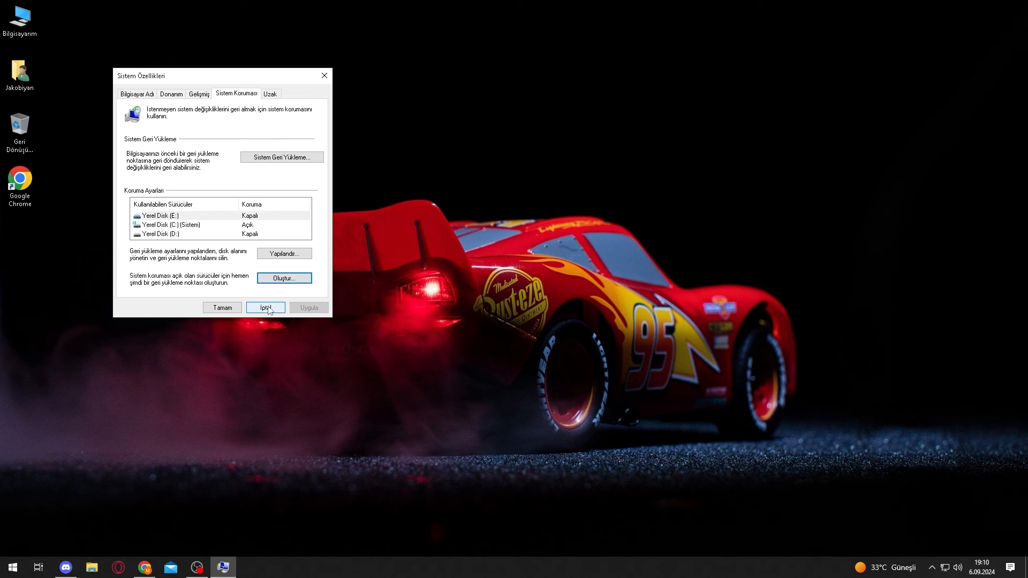
left_click(234, 312)
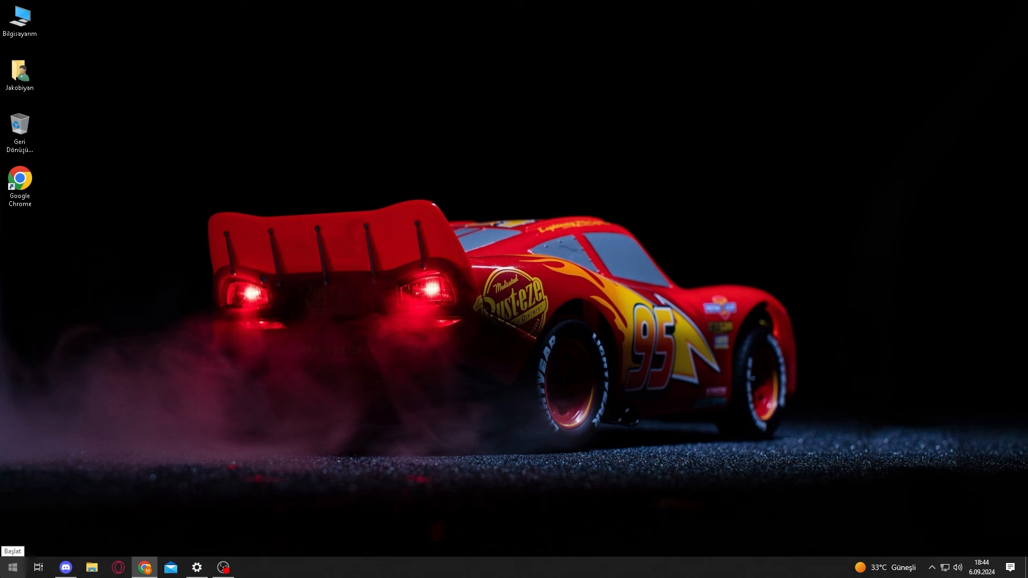
Step: Search Windows for "arka", open the Arka plan uygulamaları settings and look through the app list
left_click(12, 568)
type("arka")
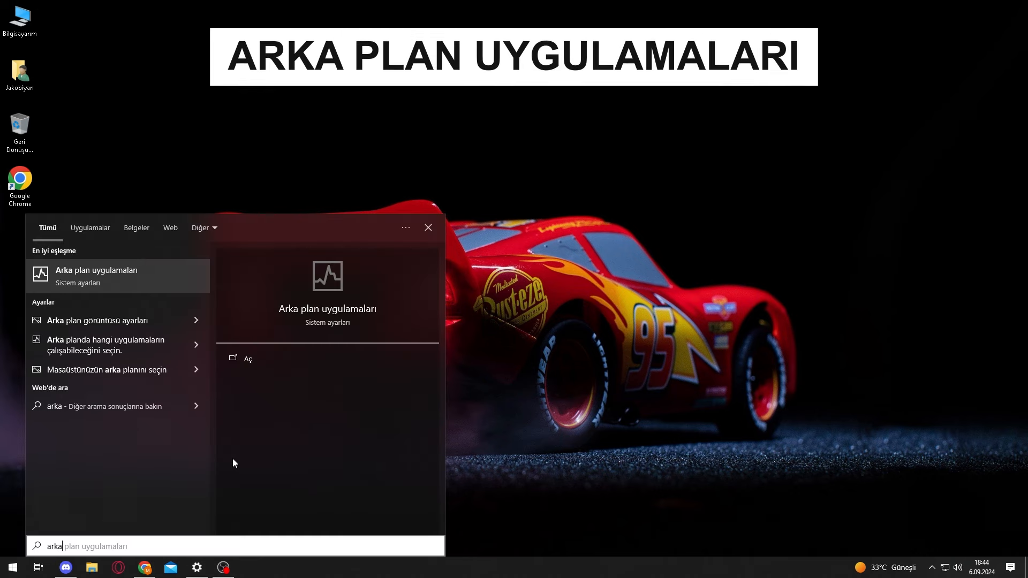
left_click(49, 275)
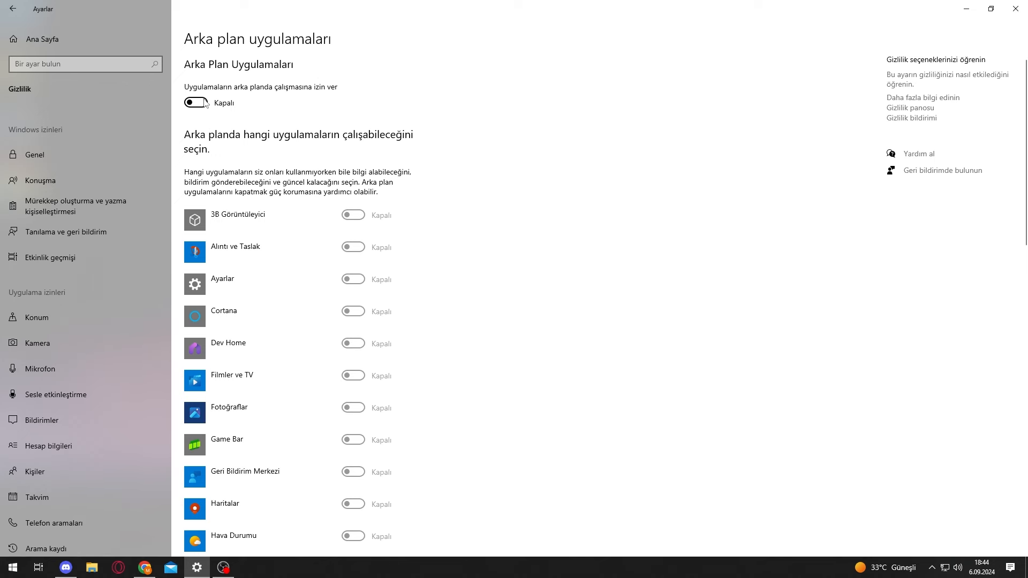
scroll(351, 252, "down", 15)
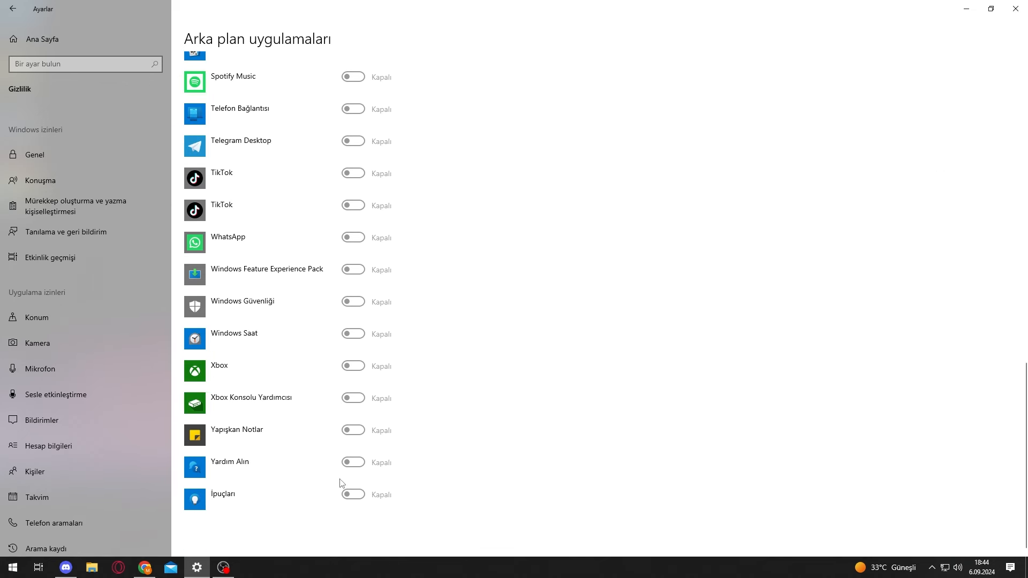
scroll(499, 445, "up", 6)
scroll(499, 445, "up", 8)
Step: Allow apps to run in the background and review the individual app permissions
left_click(196, 102)
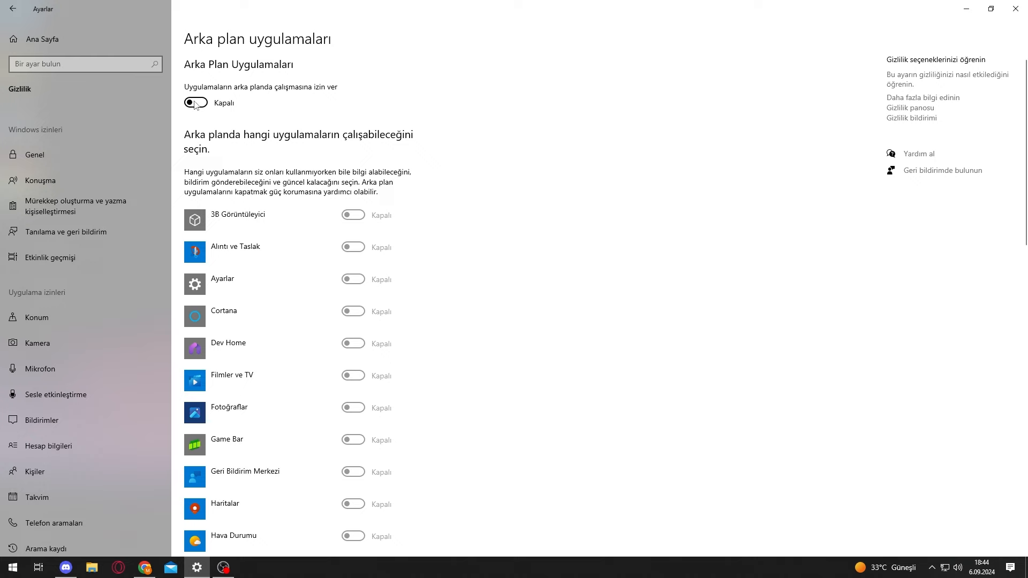
scroll(399, 300, "down", 14)
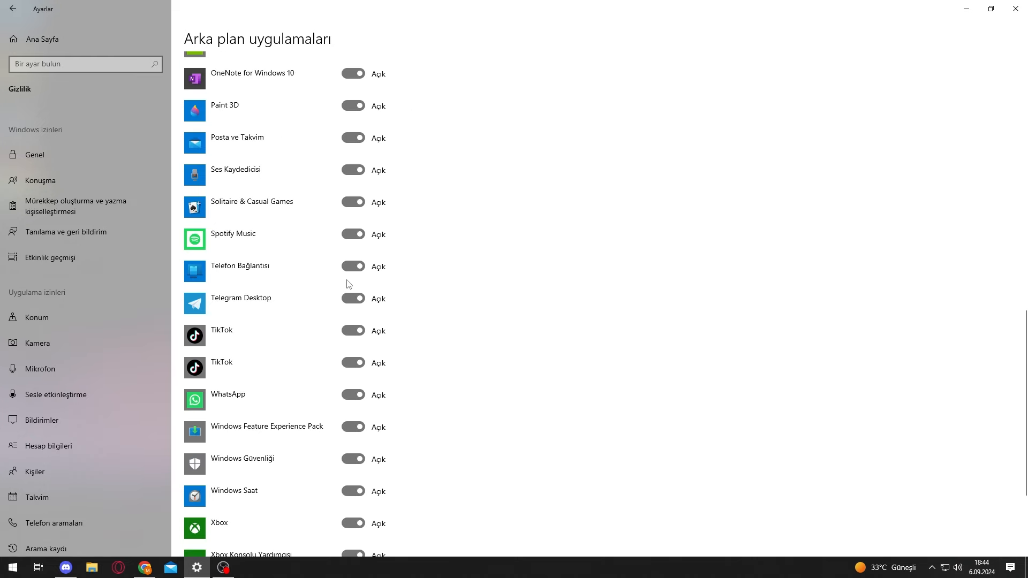
scroll(359, 377, "down", 5)
scroll(356, 370, "up", 10)
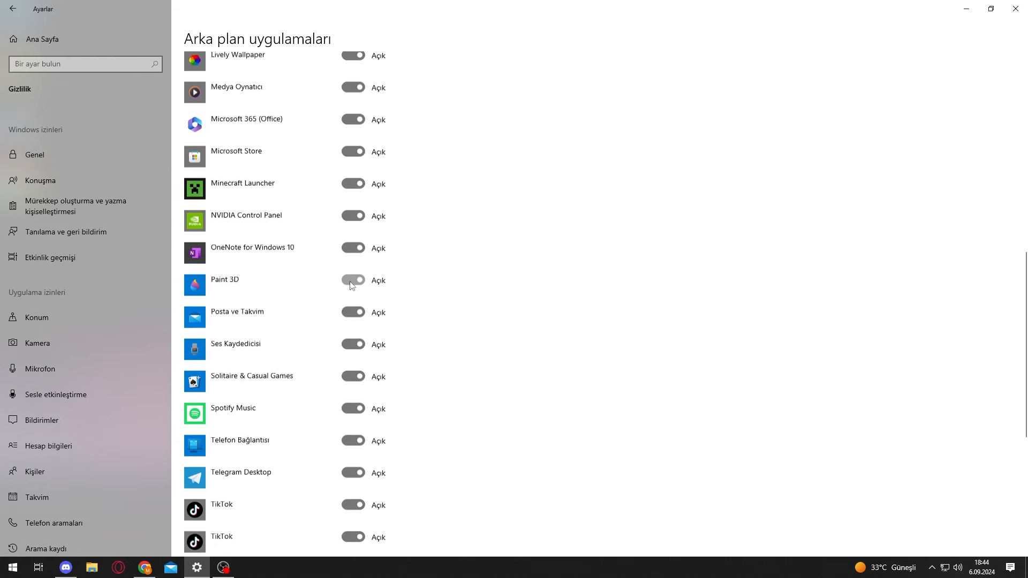
scroll(357, 295, "up", 10)
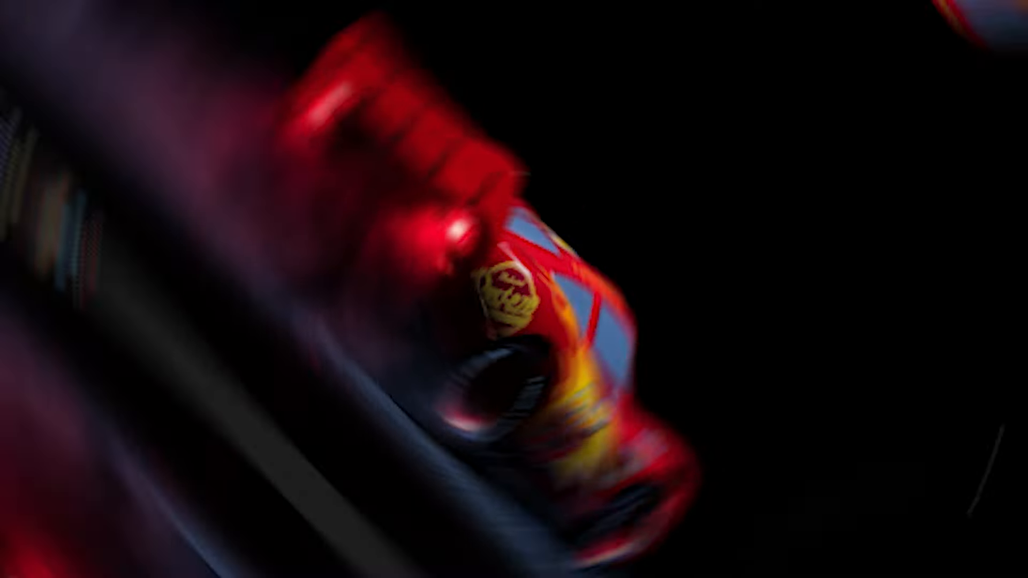
Step: Open the Gizlilik ayarları and turn off Windows tracking of app launches on the Genel page
key("super")
type("gizl")
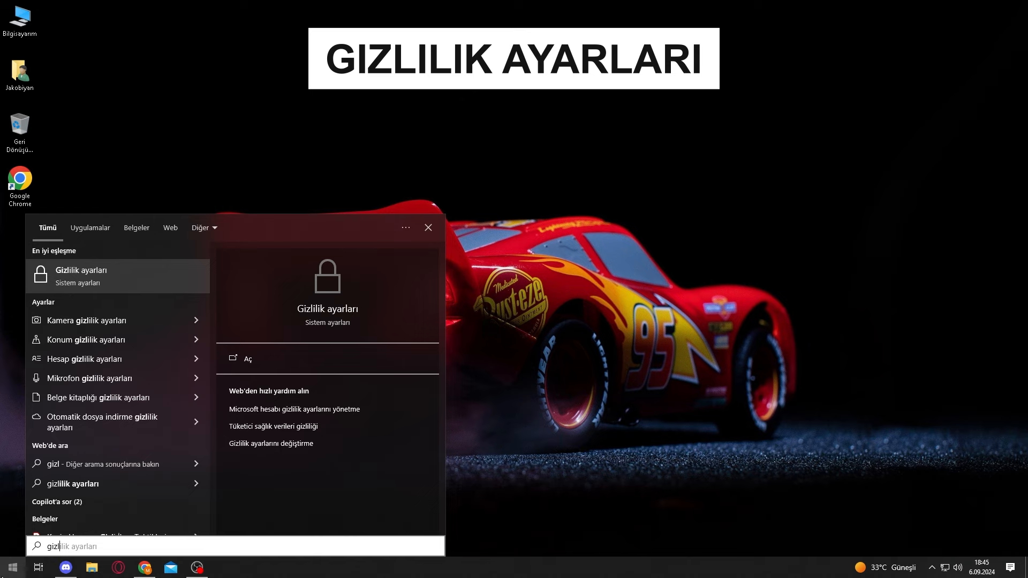
left_click(66, 278)
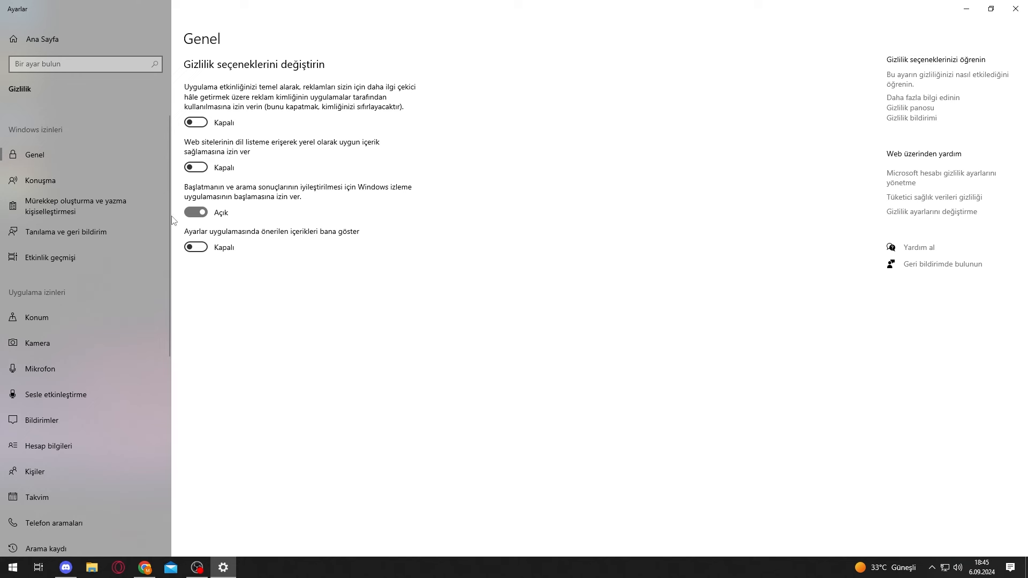
left_click(199, 214)
Step: Review the Konuşma, Mürekkep oluşturma and Etkinlik geçmişi privacy pages and delete the diagnostic data under Tanılama ve geri bildirim
left_click(68, 183)
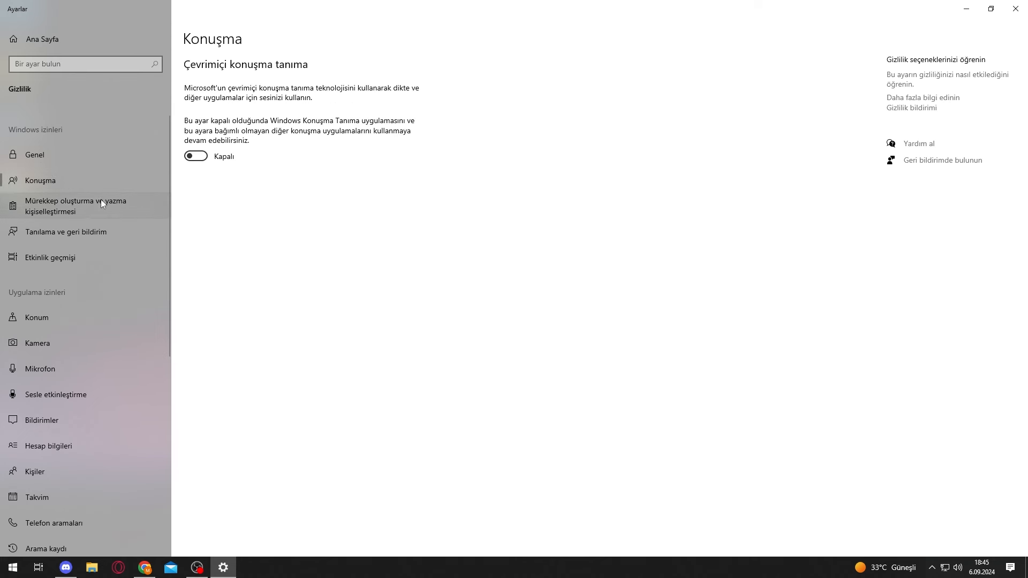
left_click(82, 206)
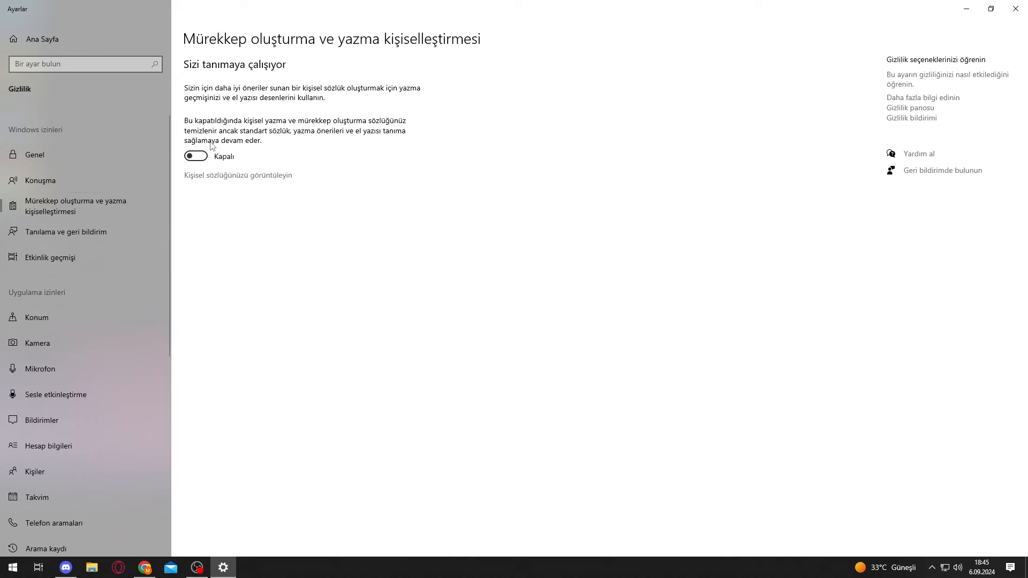
left_click(89, 234)
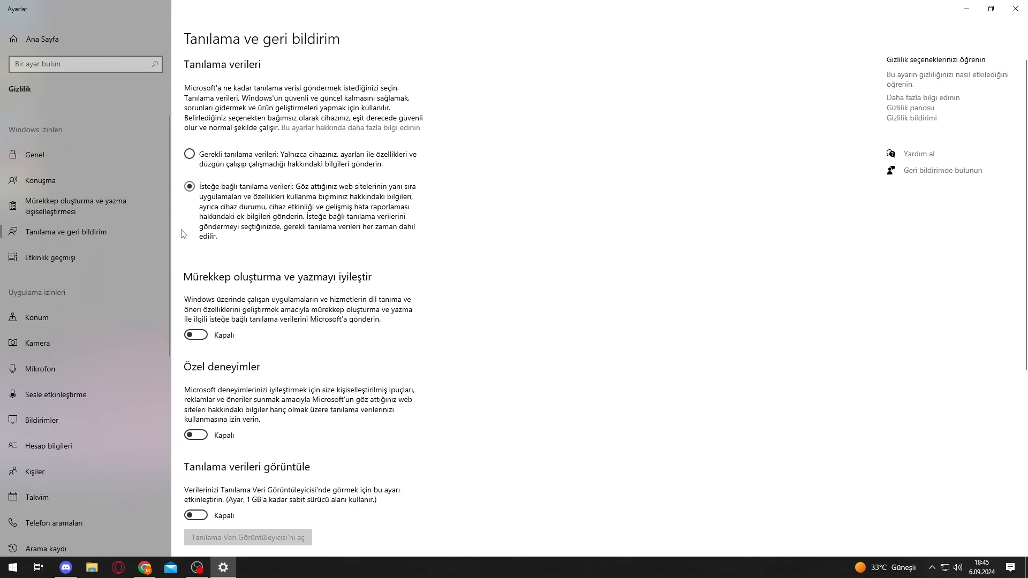
scroll(249, 337, "down", 6)
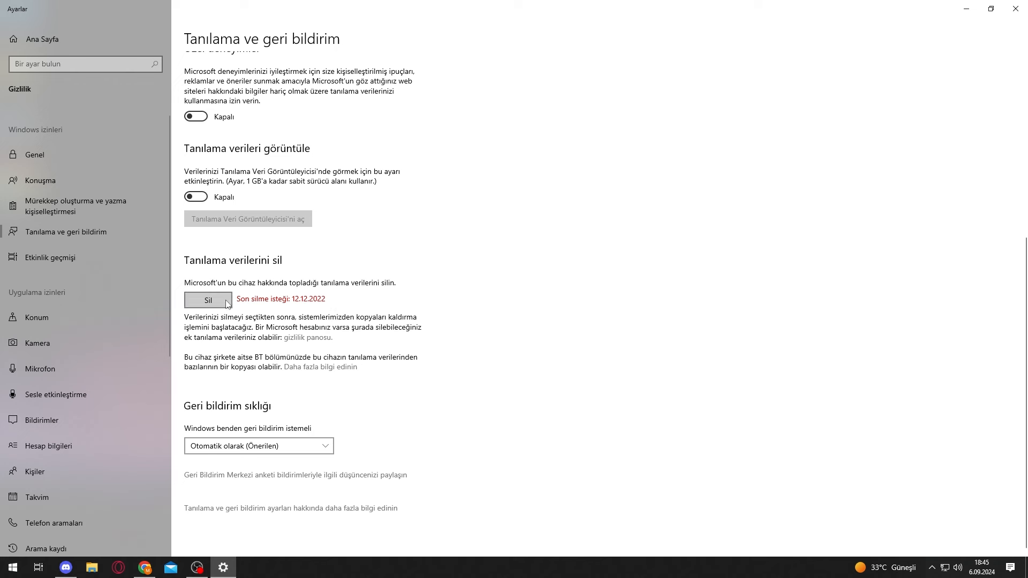
left_click(212, 300)
left_click(78, 257)
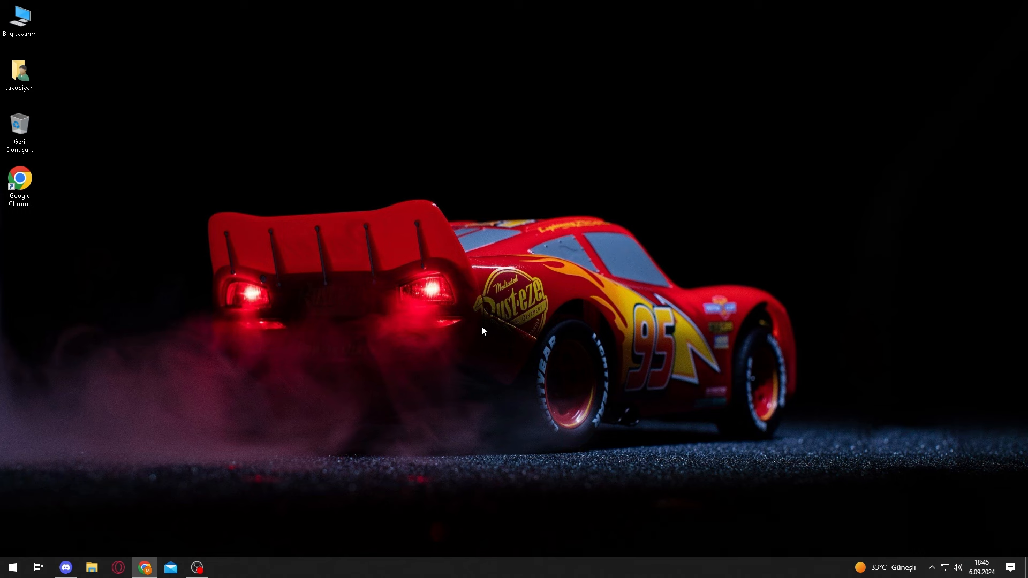
Step: Open the Oyun Modu settings, turn Game Mode on and close the settings
left_click(13, 569)
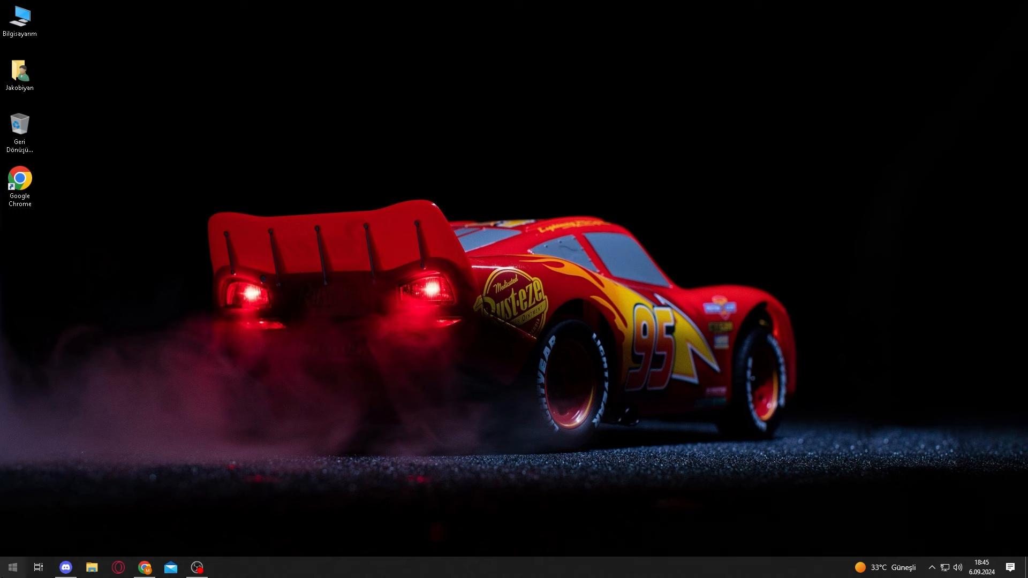
type("oyun")
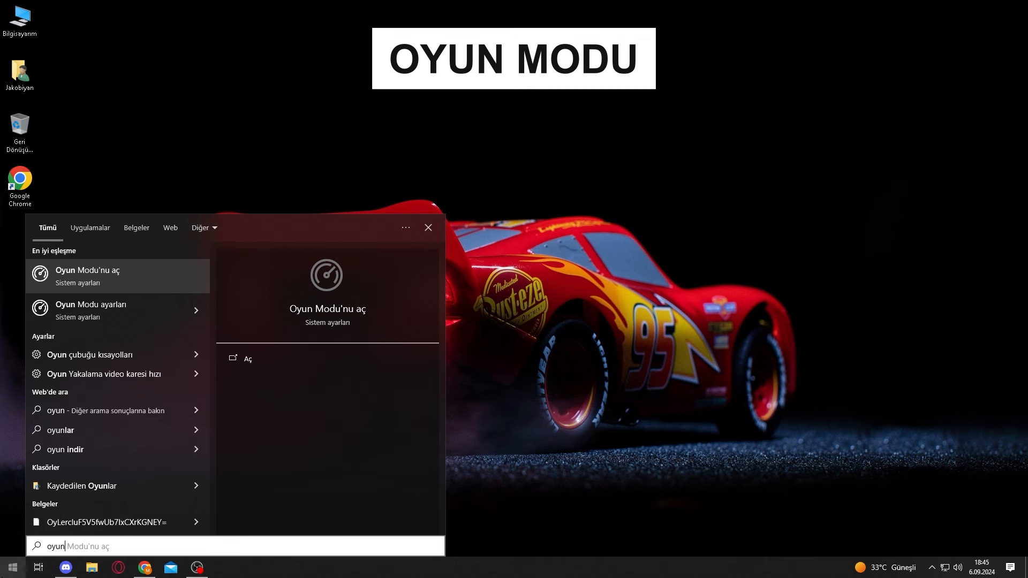
left_click(140, 278)
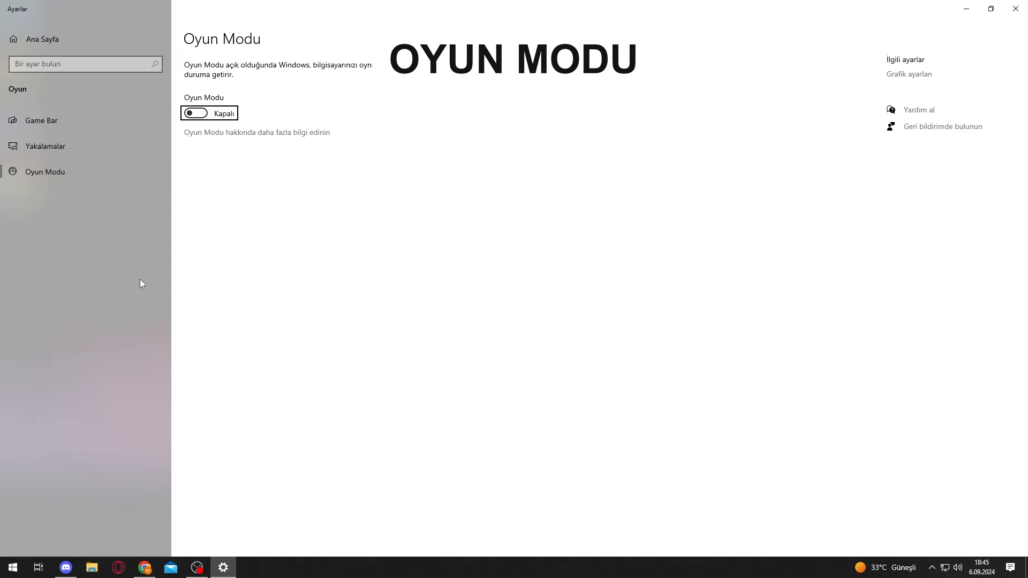
left_click(197, 113)
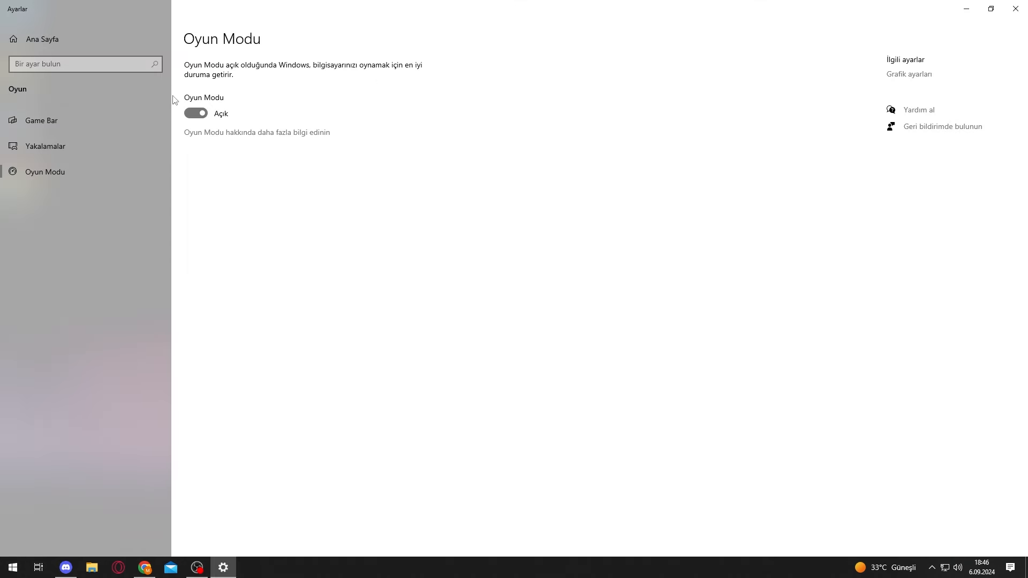
left_click(1015, 8)
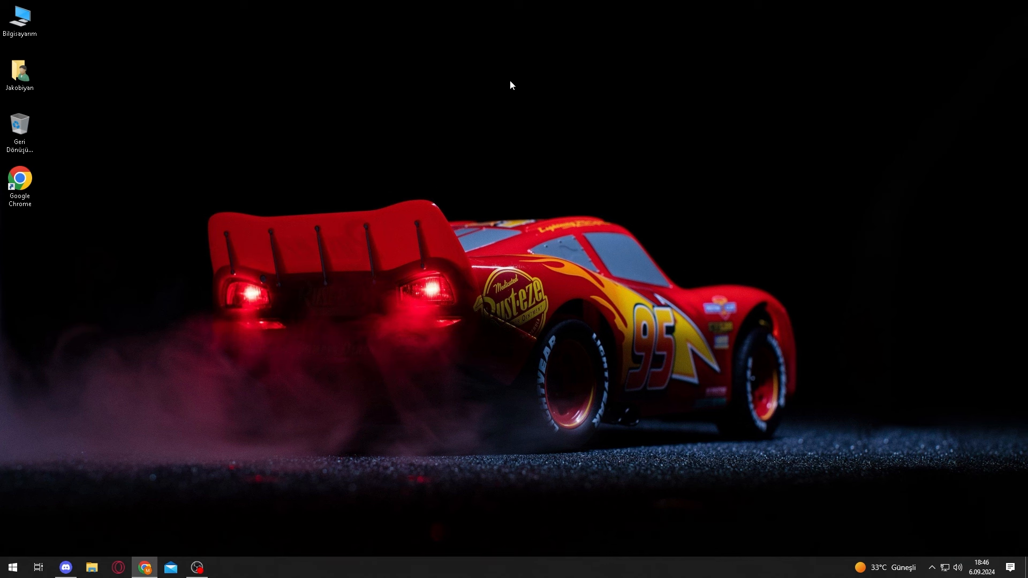
Step: Open Windows Update through a search for "gün" and check for available updates
left_click(12, 567)
type("gün")
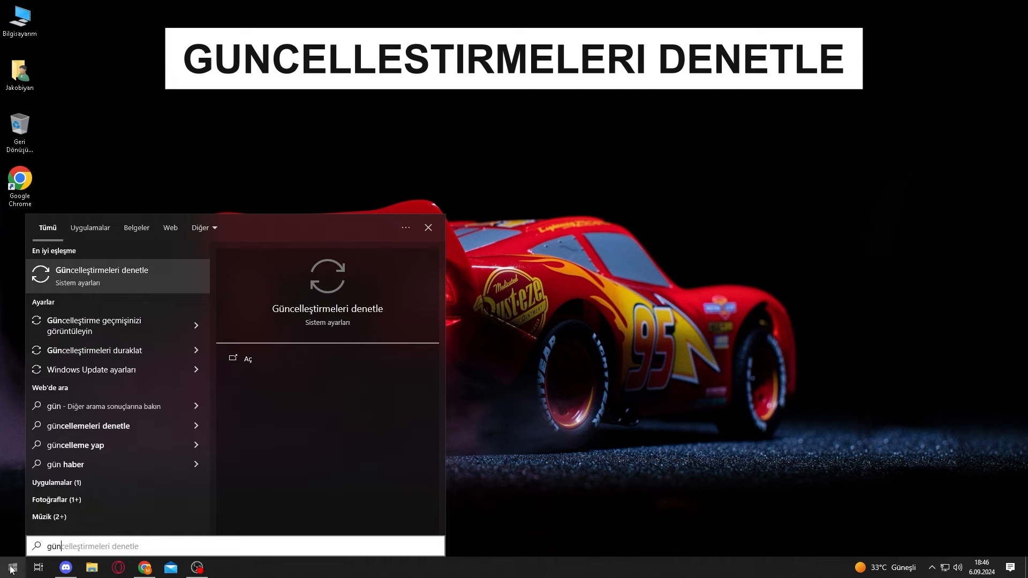
key("Return")
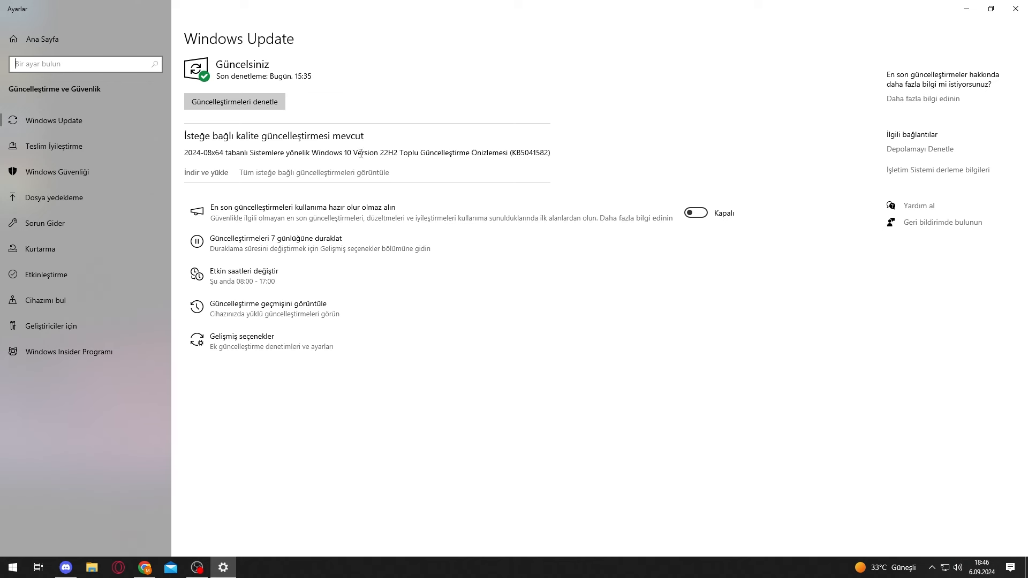
left_click(234, 102)
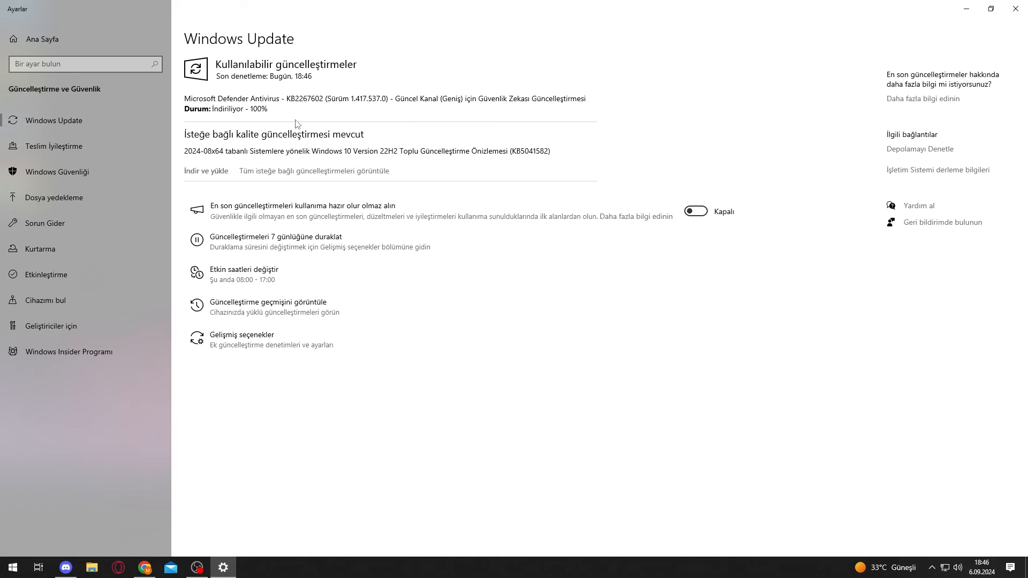
left_click_drag(264, 98, 243, 99)
left_click(243, 103)
left_click(300, 99)
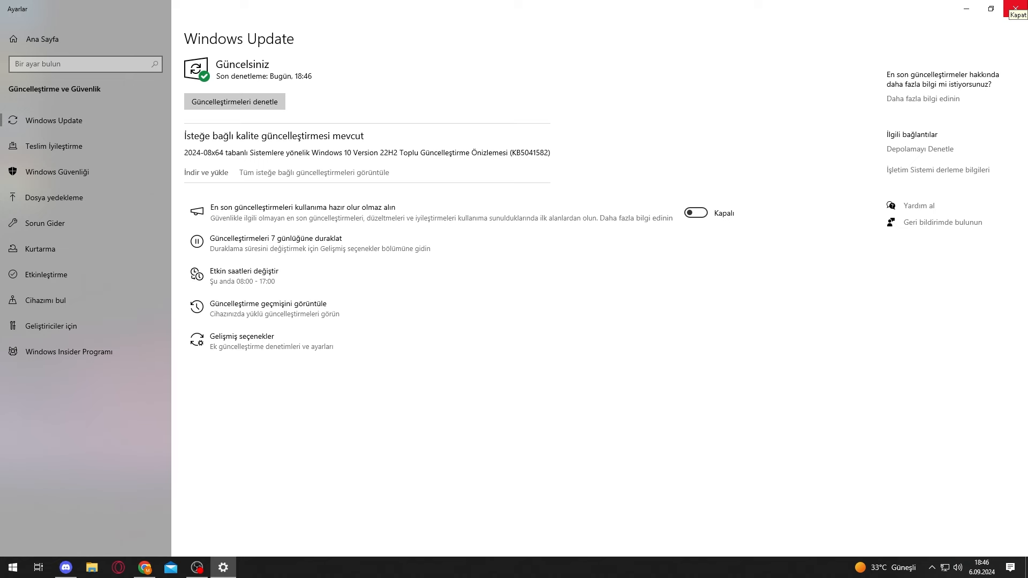
Step: Open the additional power settings from Güç ve uyku and expand the list of additional power plans
key("super")
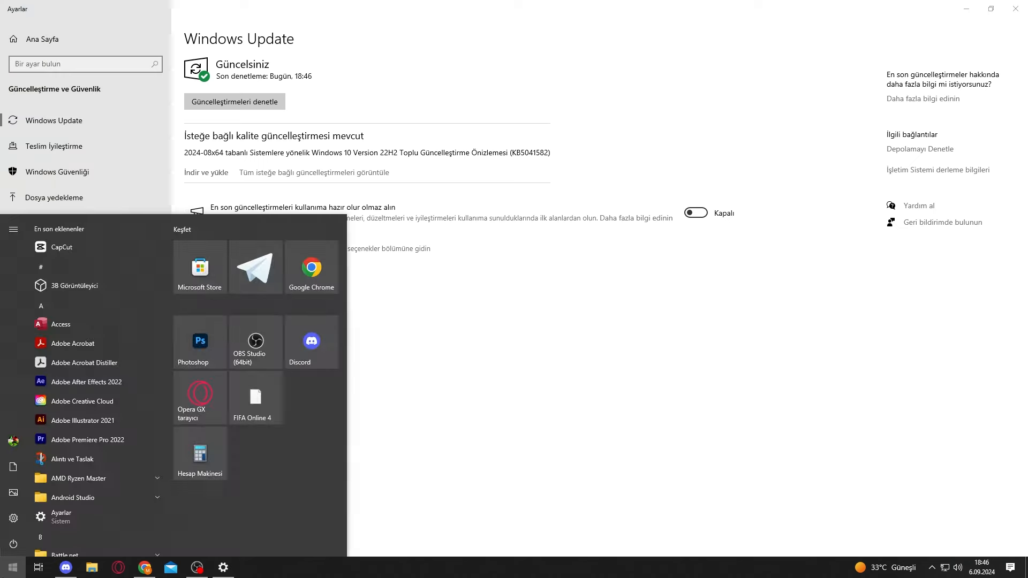
type("güç ve uyku")
key("Return")
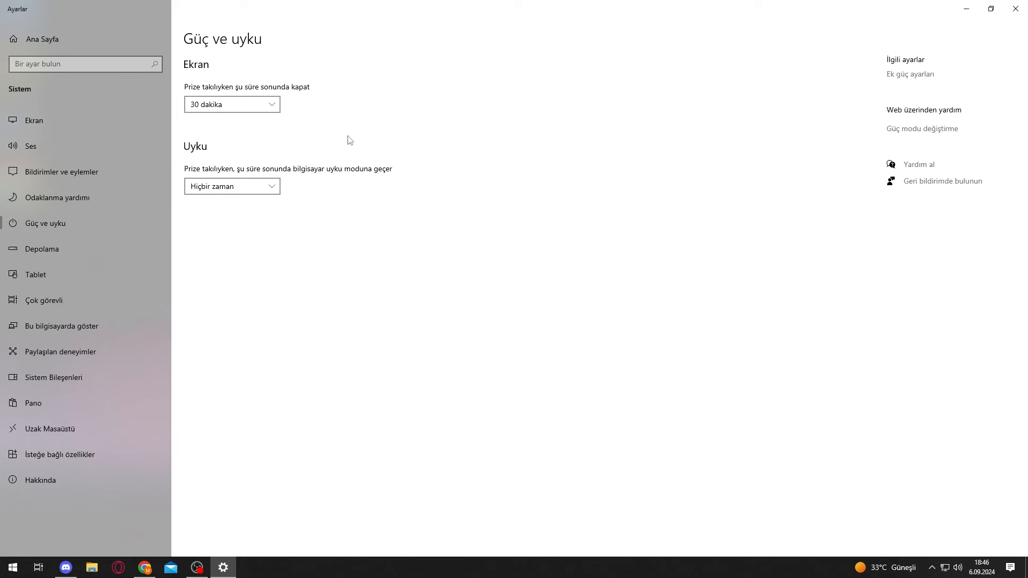
left_click(903, 76)
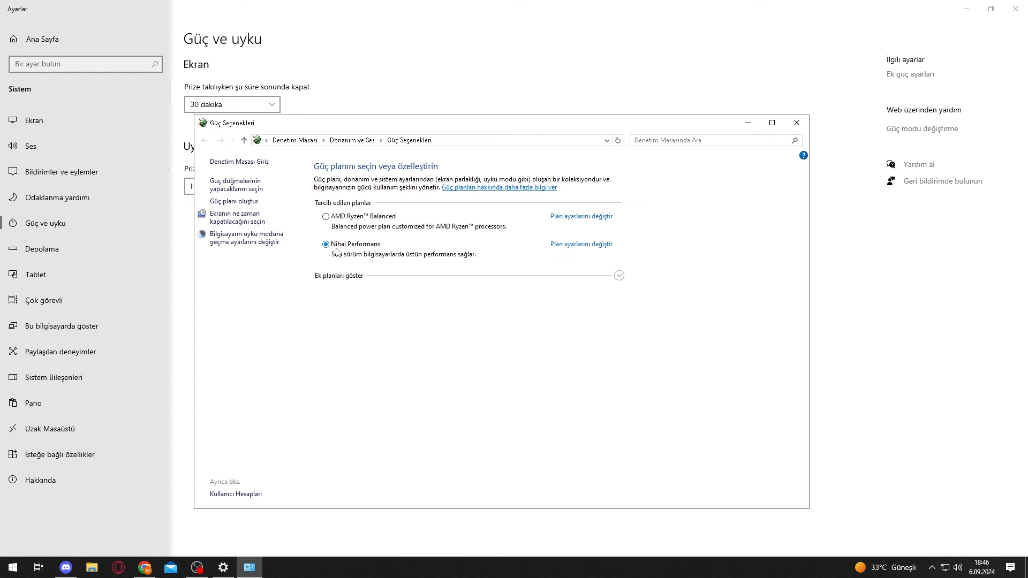
left_click(620, 276)
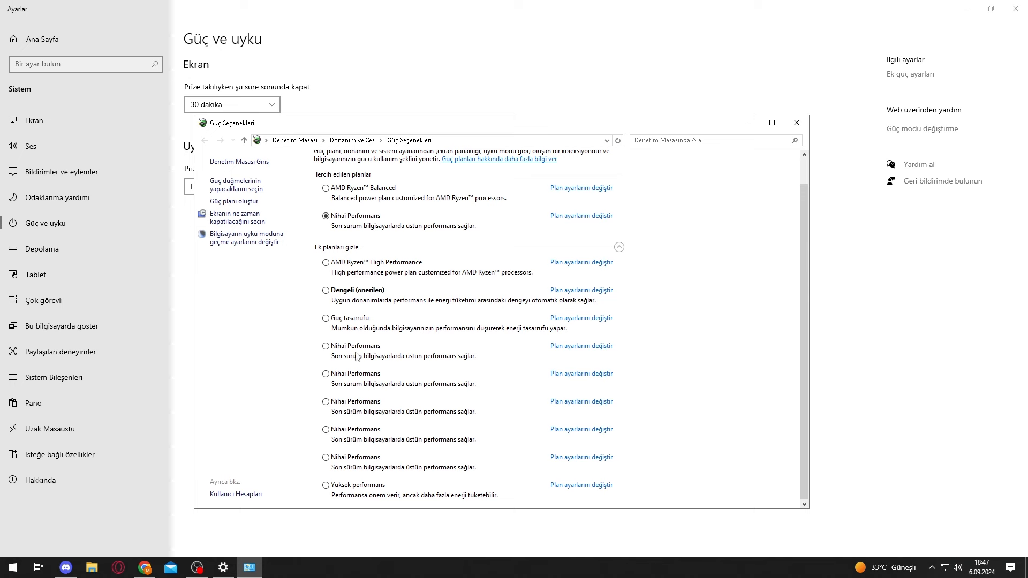
Step: Minimize the Ayarlar and Güç Seçenekleri windows and open Komut İstemi as administrator through a search for "cmd"
left_click(967, 9)
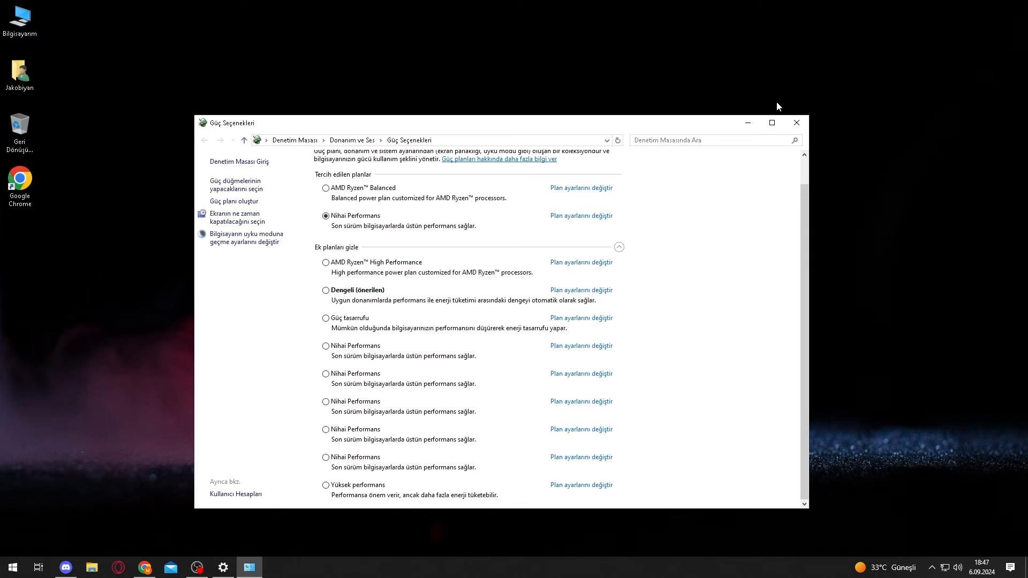
left_click(748, 123)
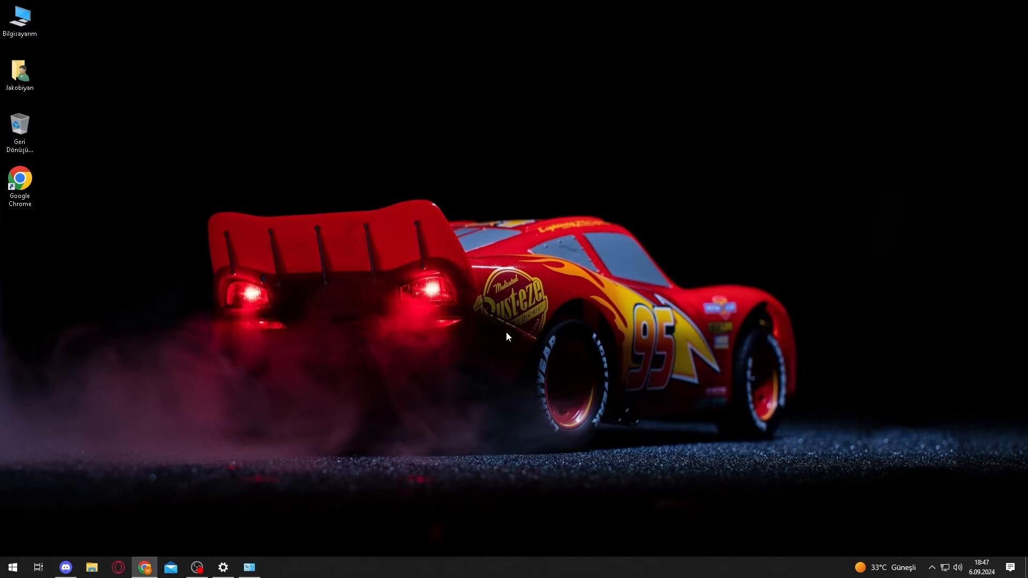
left_click(5, 575)
type("cmd")
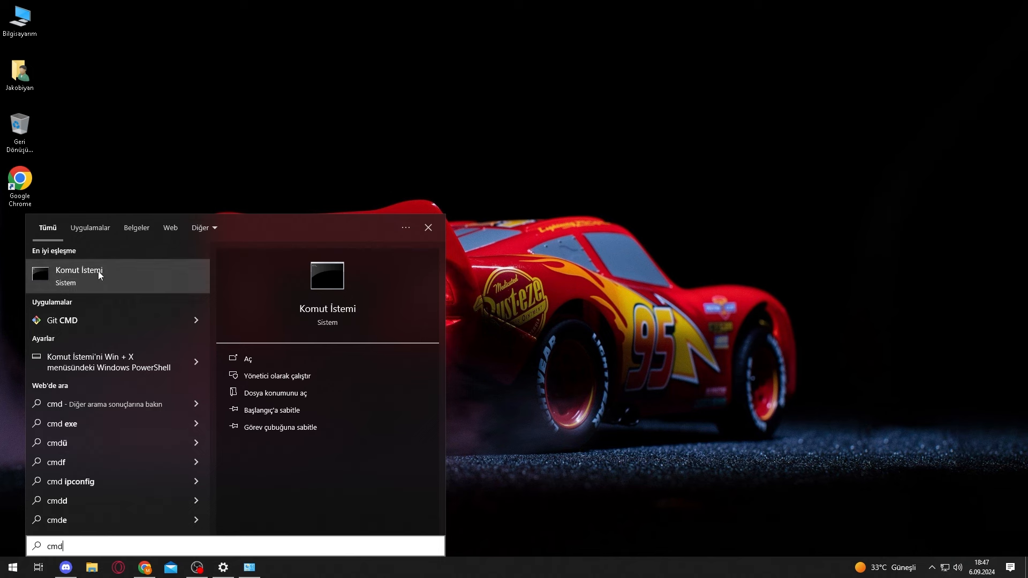
right_click(98, 271)
left_click(126, 279)
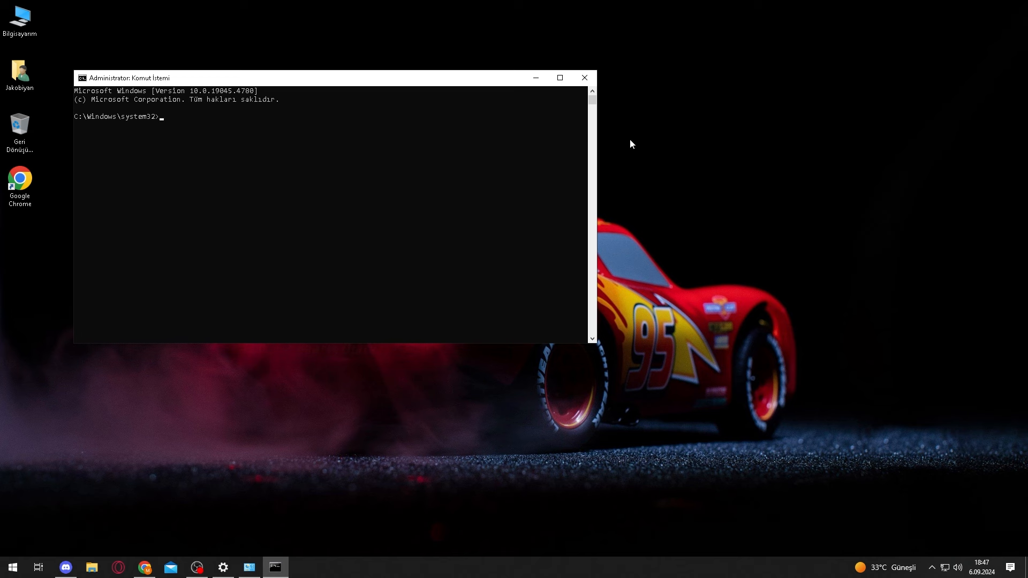
Step: Paste "powercfg /DUPLICATESCHEME e9a42b02-d5df-448d-aa00-03f14749eb61" at the administrator prompt and close the Command Prompt
key("alt+Tab")
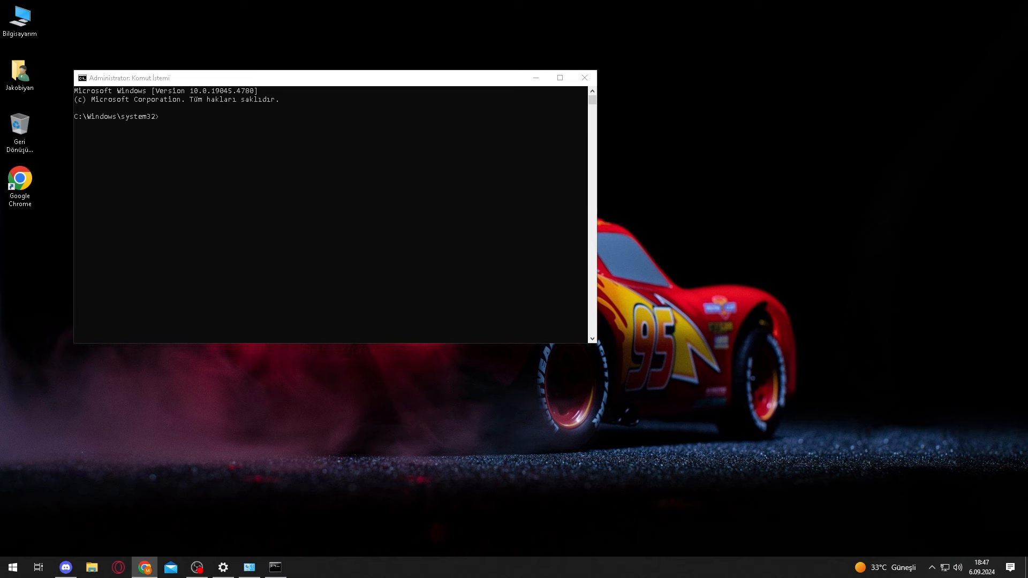
left_click(198, 127)
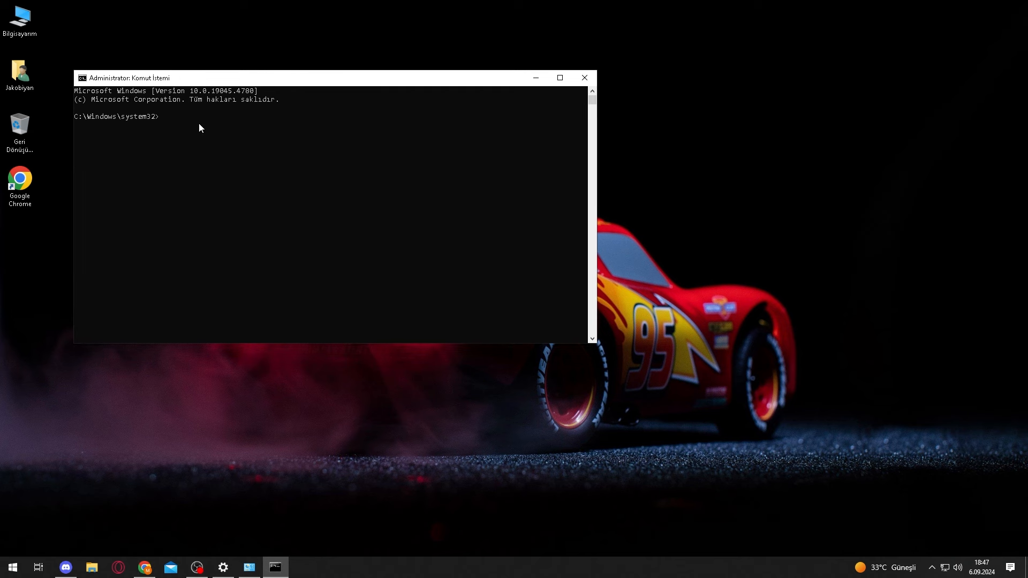
right_click(199, 128)
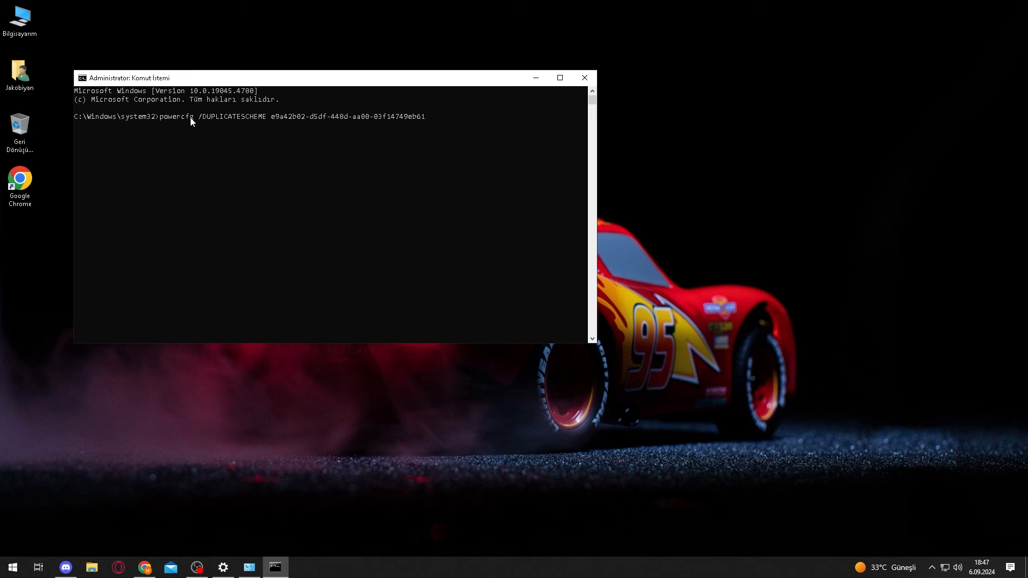
left_click(584, 79)
Step: Return to Güç Seçenekleri, collapse the list of additional power plans and close the window
left_click(262, 567)
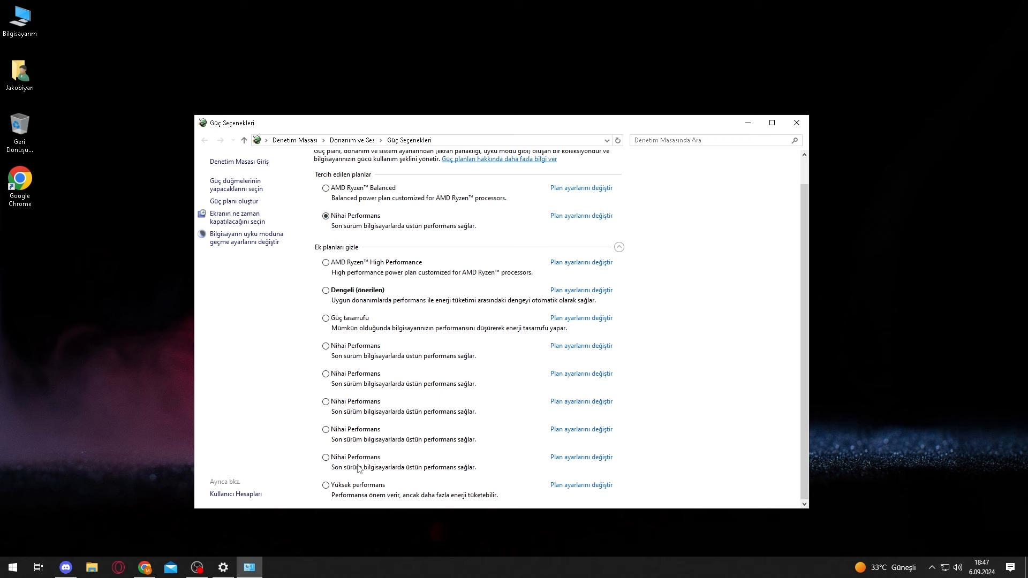
scroll(354, 481, "up", 2)
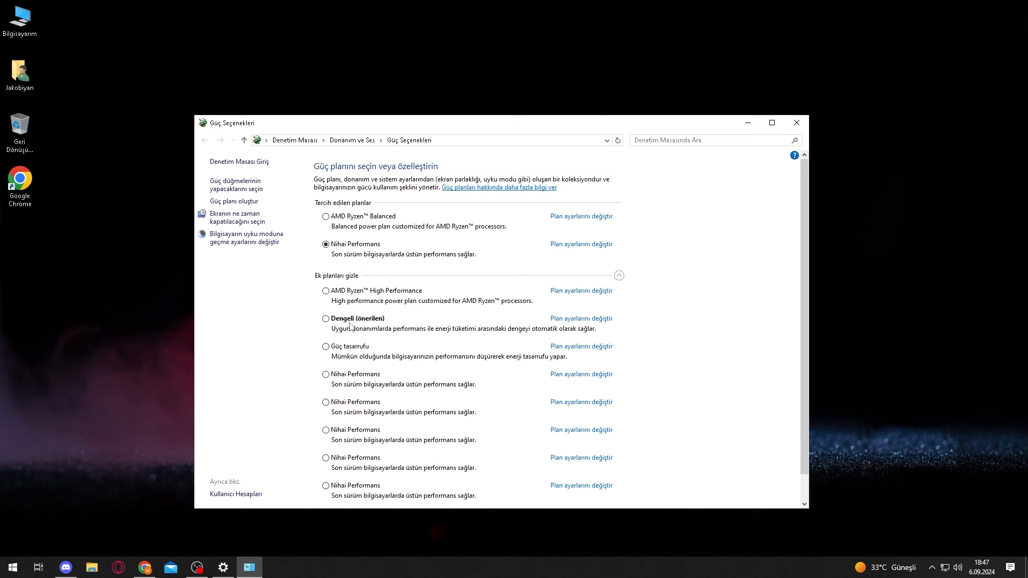
left_click(618, 275)
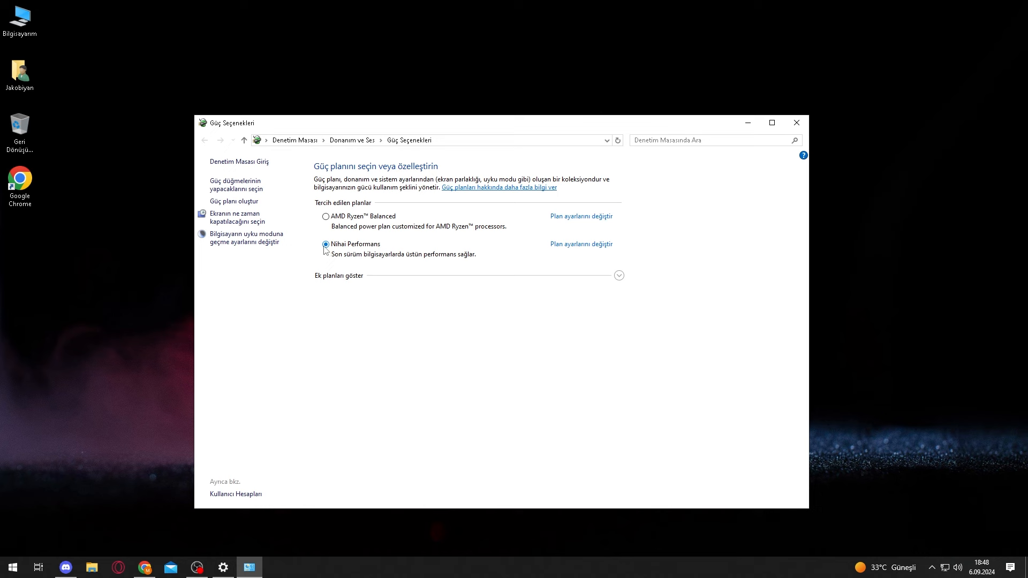
left_click(797, 122)
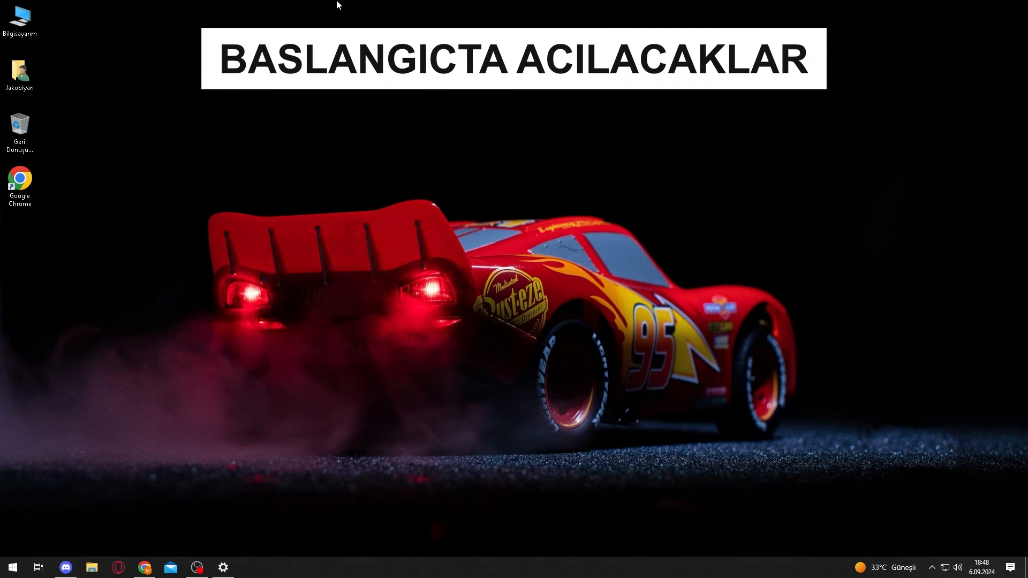
Step: Open Task Manager and display its Başlangıç list of startup apps
right_click(483, 570)
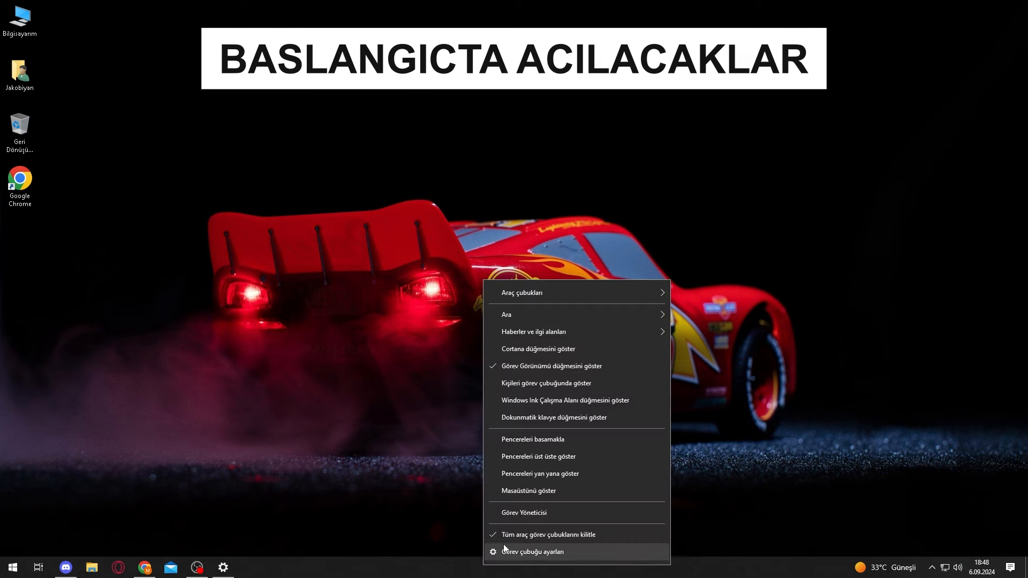
left_click(527, 511)
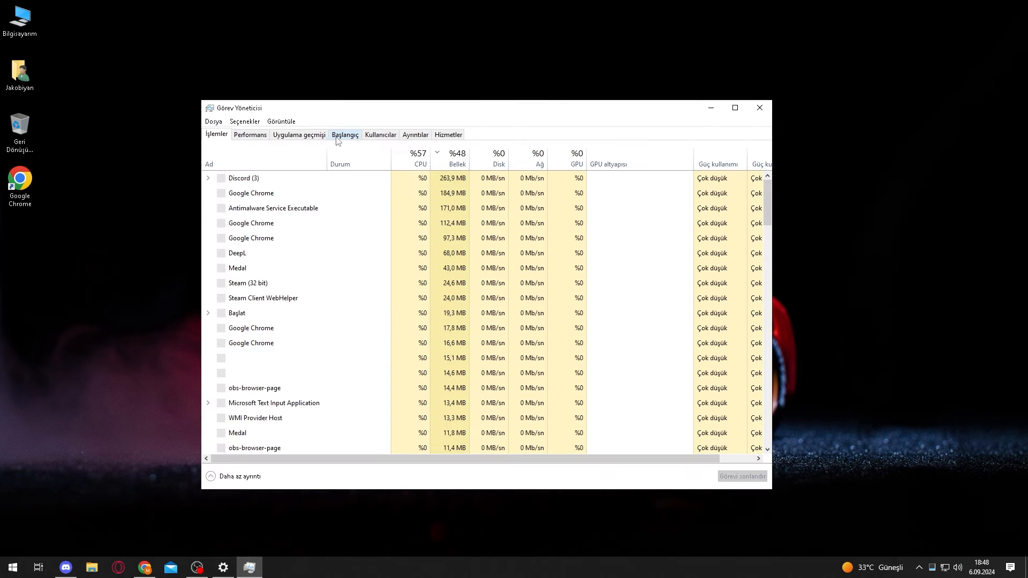
left_click(338, 137)
Step: Examine the whole list of startup apps and their status, including the Windows Security notification entry
scroll(523, 442, "down", 4)
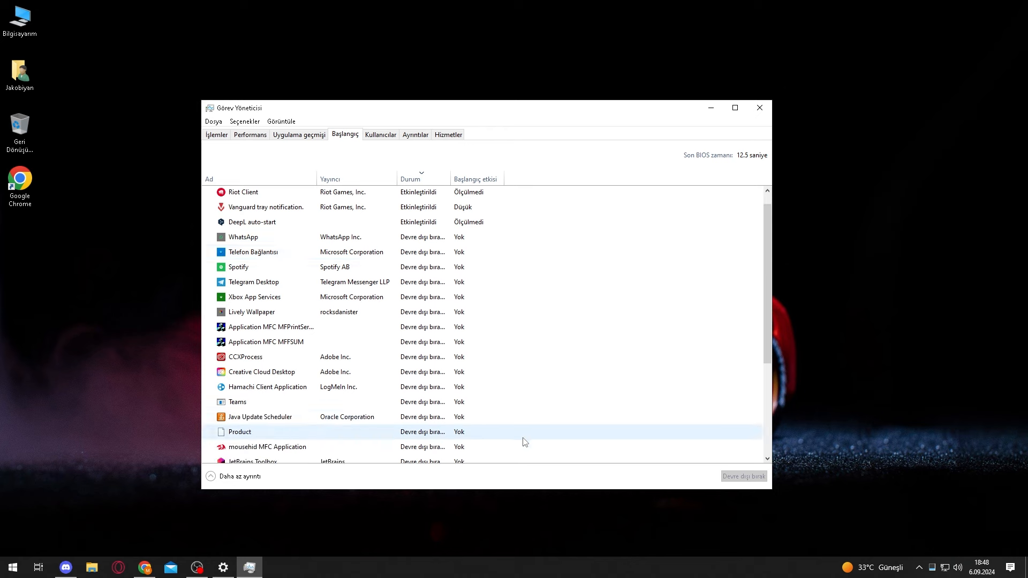
scroll(373, 381, "up", 3)
scroll(373, 382, "up", 1)
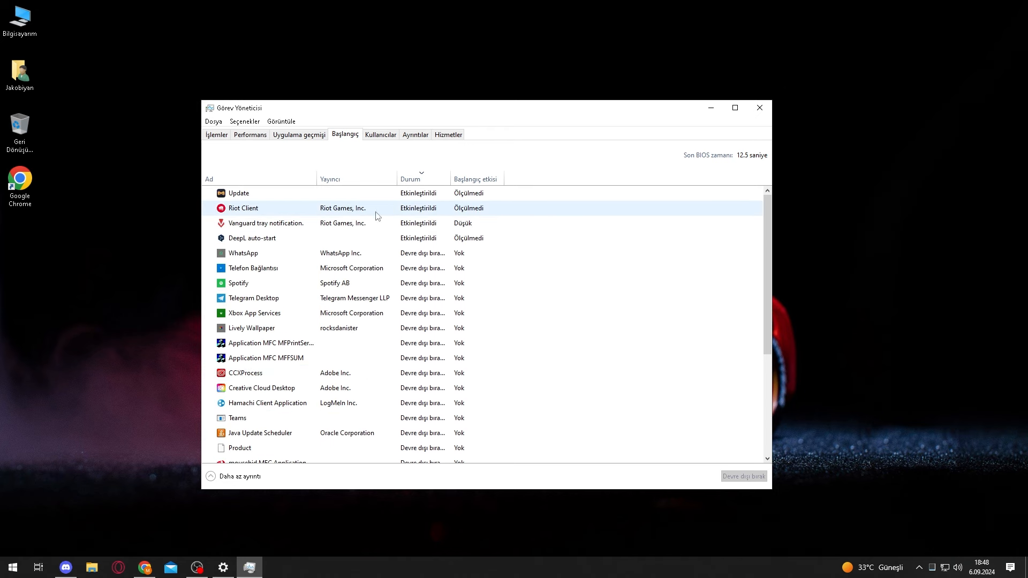
scroll(353, 263, "down", 4)
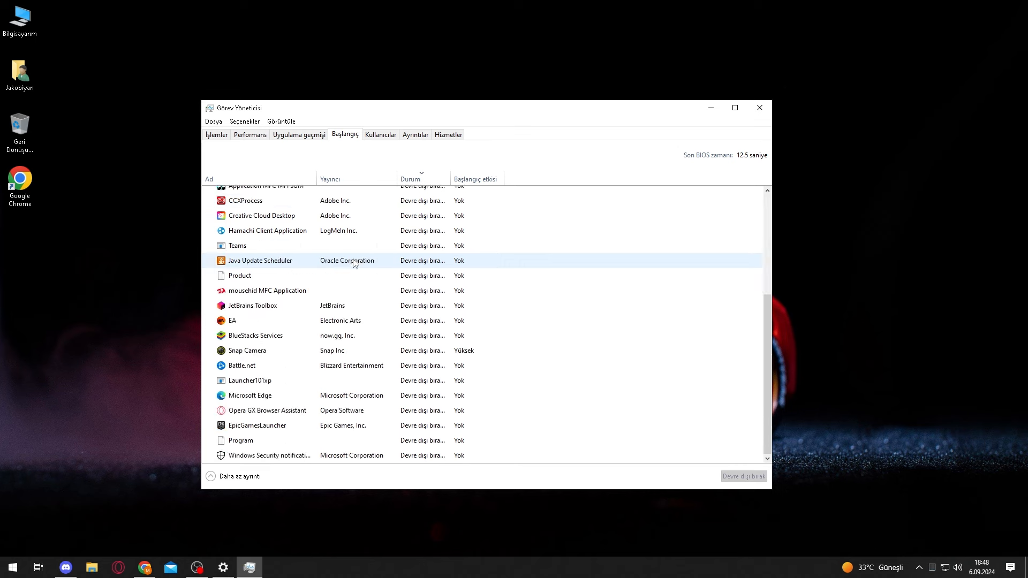
scroll(354, 263, "up", 4)
scroll(358, 321, "down", 4)
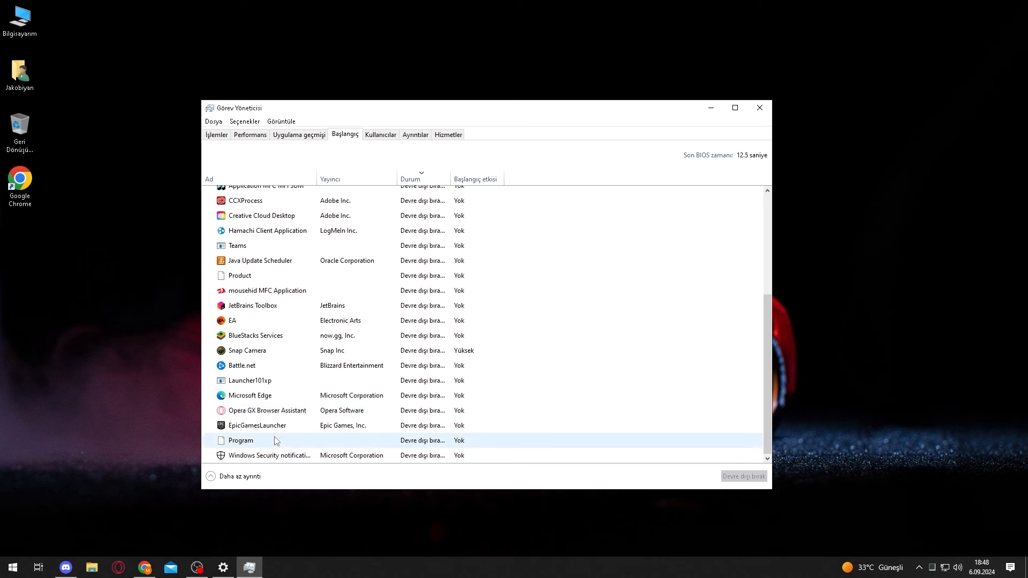
left_click(265, 458)
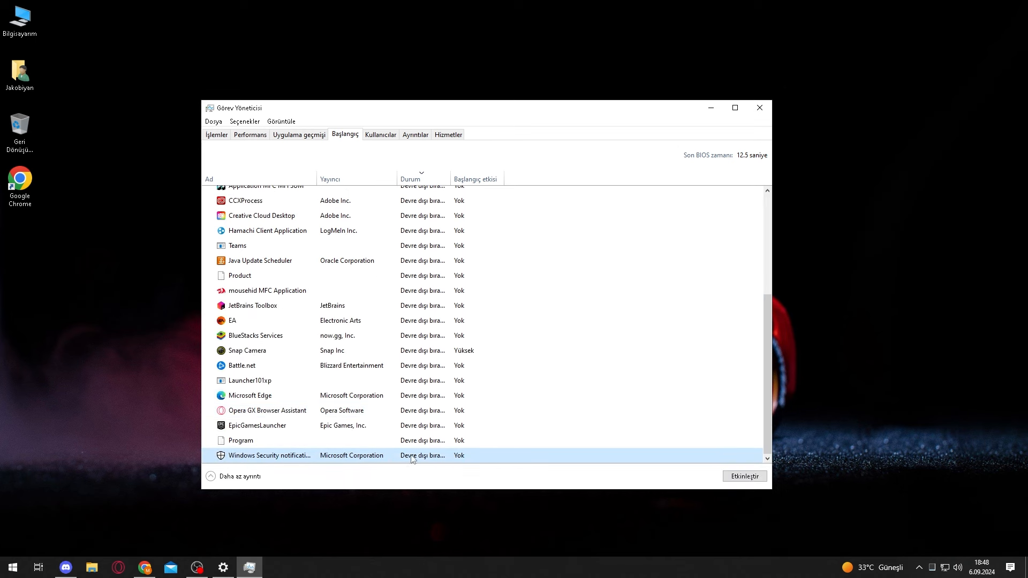
scroll(421, 440, "up", 4)
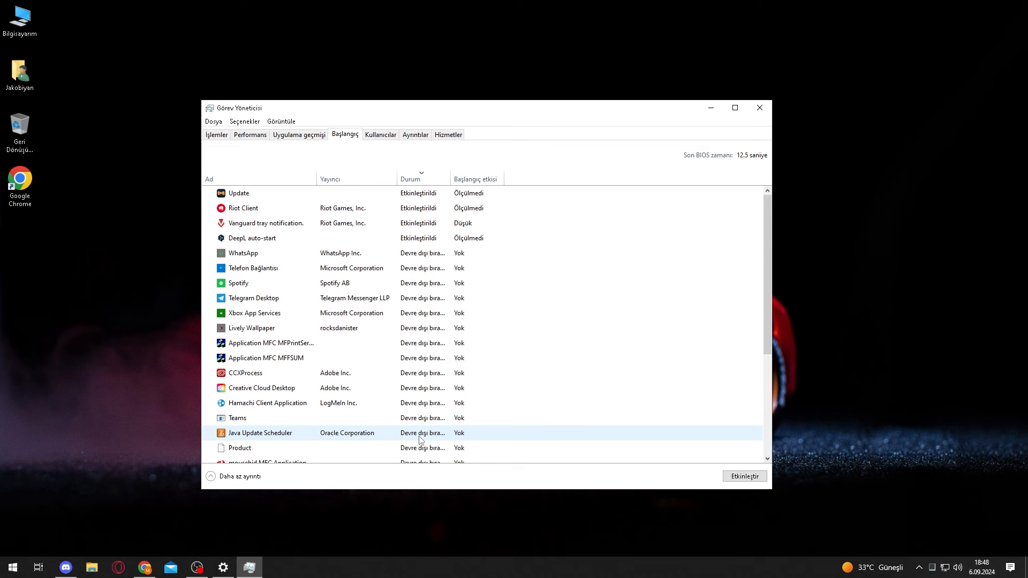
scroll(422, 440, "down", 3)
scroll(422, 441, "up", 3)
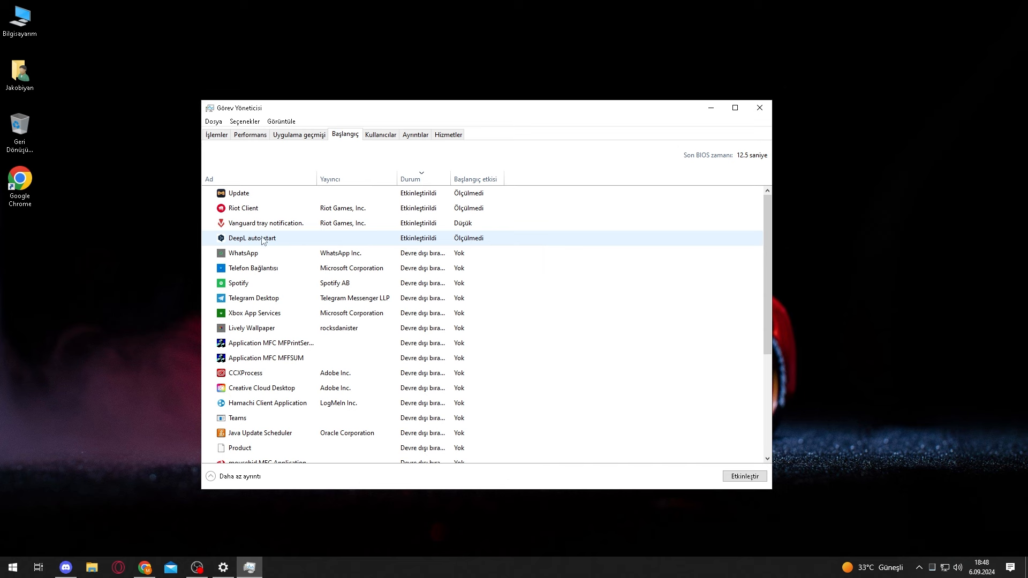
Step: Check the enabled startup entries Update, Riot Client and Vanguard tray notification
left_click(249, 209)
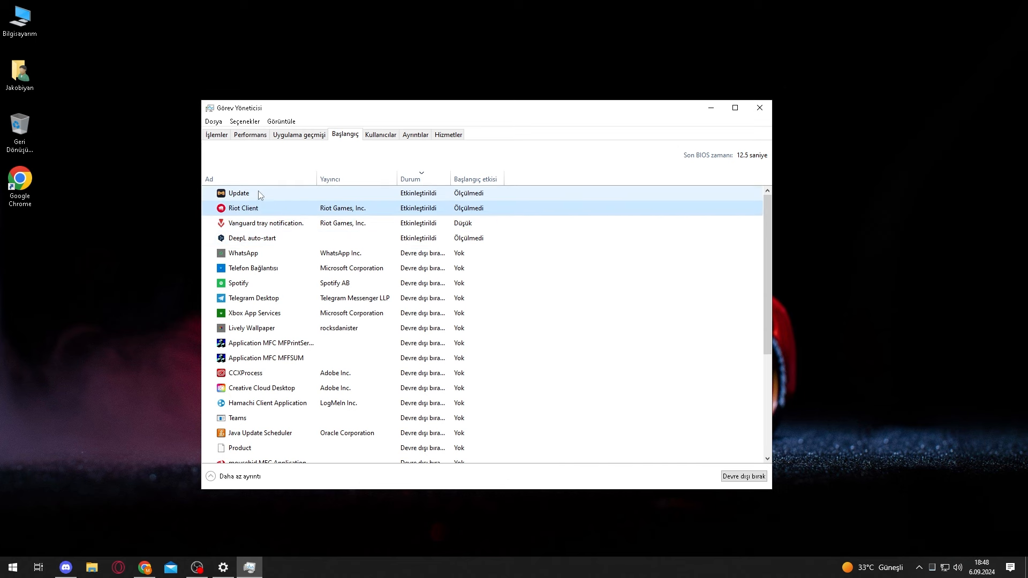
left_click(260, 195)
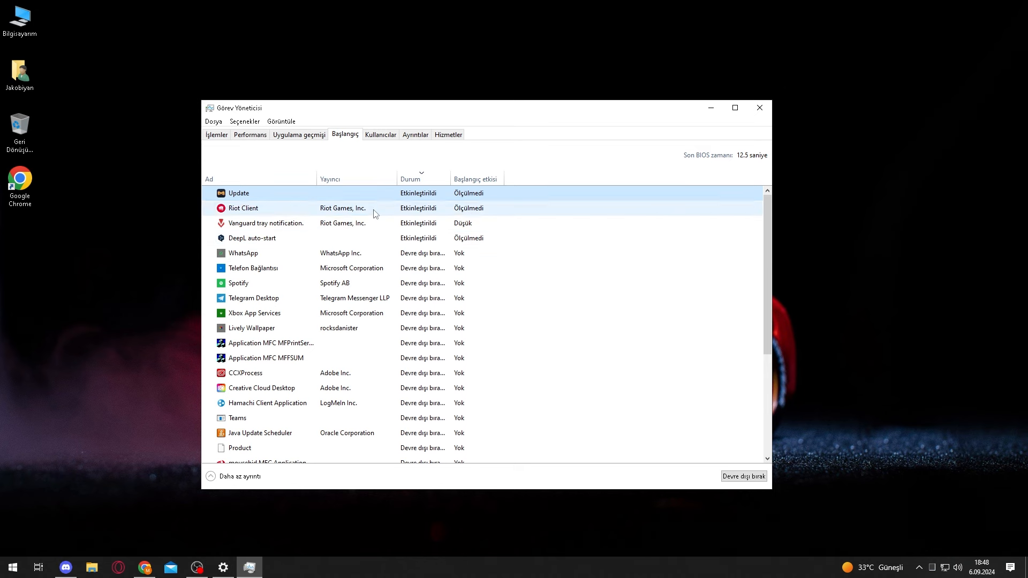
left_click(272, 210)
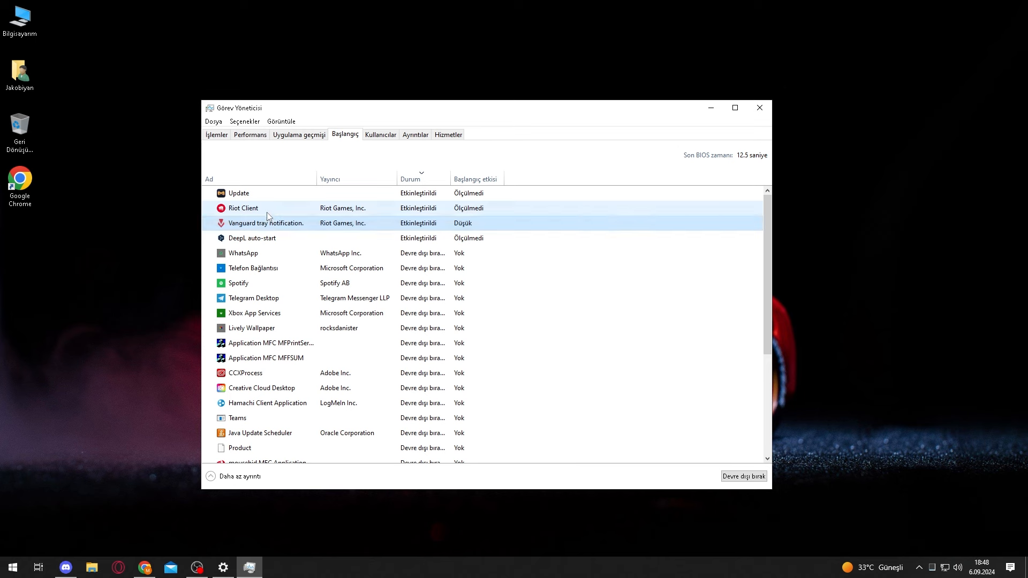
left_click(271, 219)
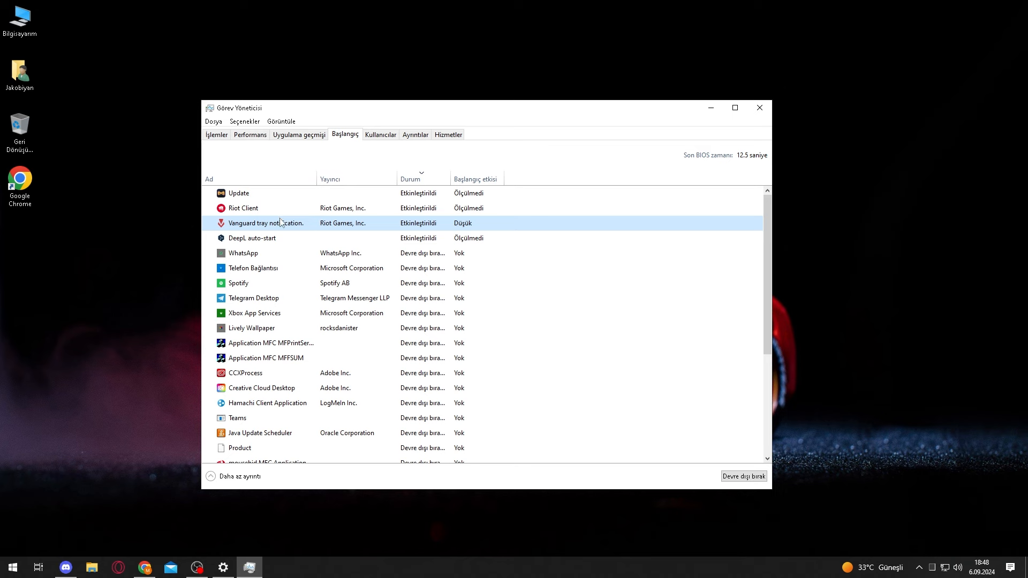
left_click(289, 214)
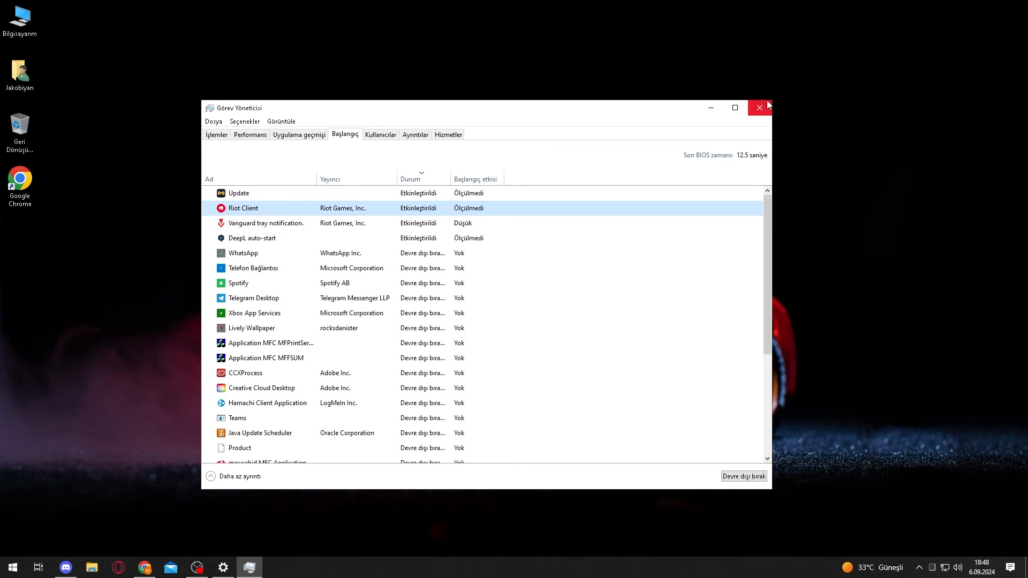
Step: Open Sistem Yapılandırması through a search for "msconf" and hide all Microsoft services in the Hizmetler list
left_click(13, 567)
type("msconf")
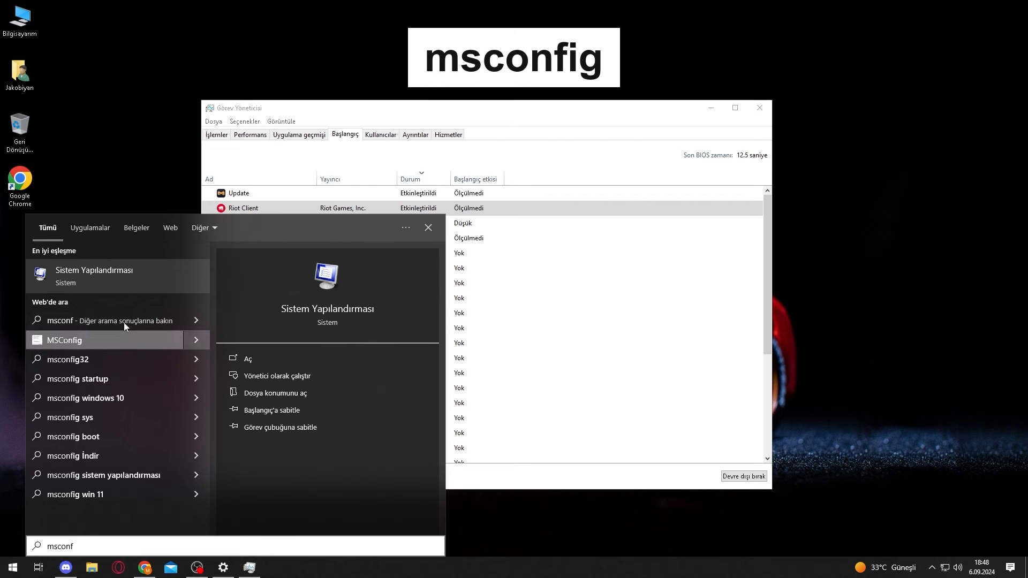
left_click(142, 273)
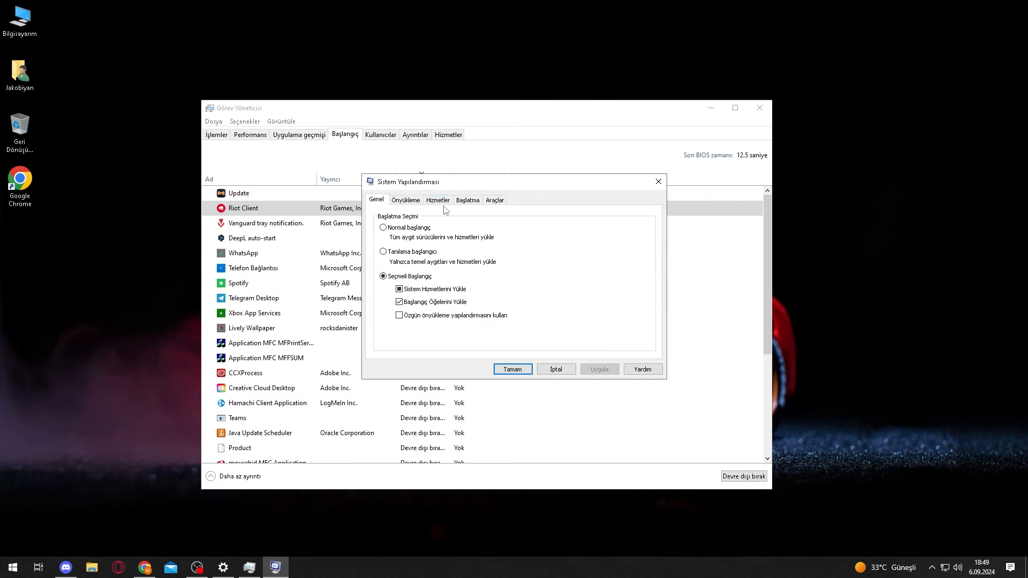
left_click(435, 201)
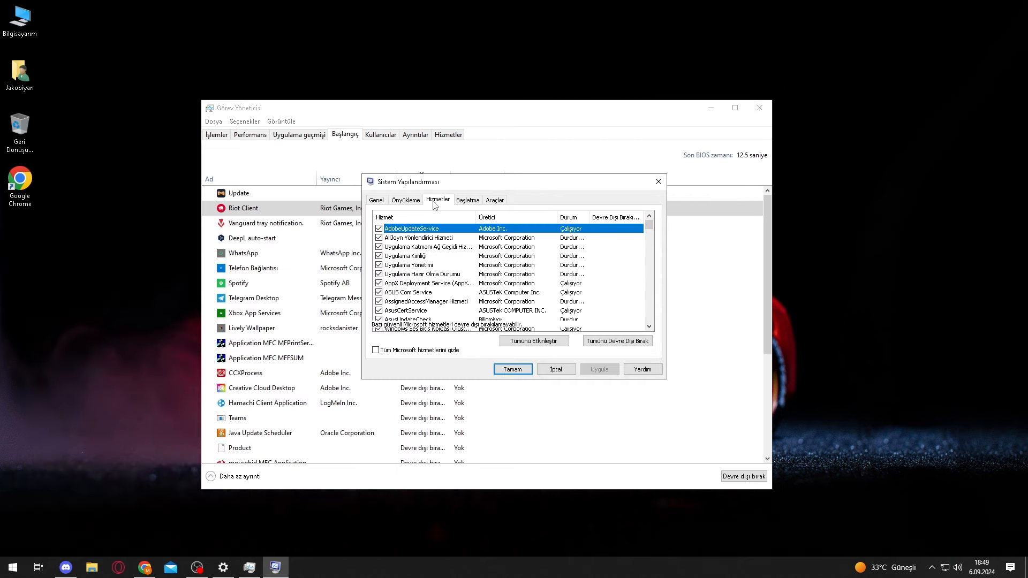
left_click(432, 352)
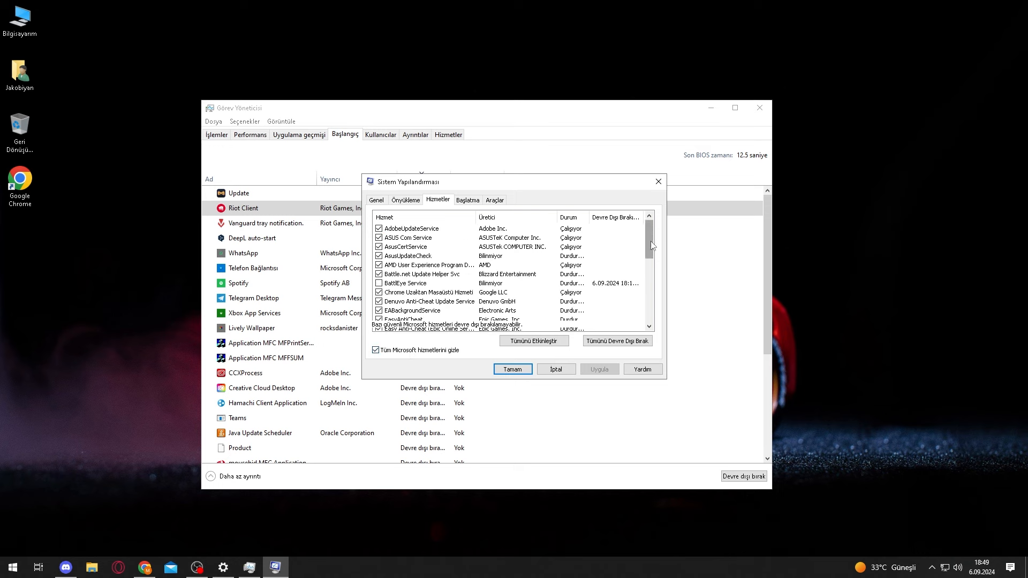
Step: Review the remaining non-Microsoft services, accept the system configuration and close Task Manager
left_click_drag(650, 242, 651, 306)
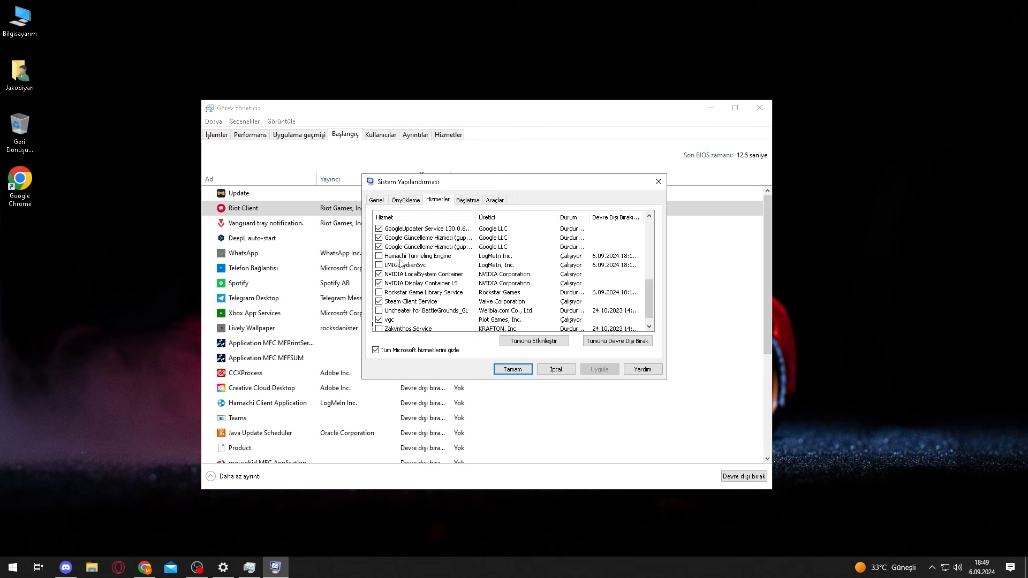
left_click_drag(466, 193, 593, 189)
scroll(268, 343, "down", 1)
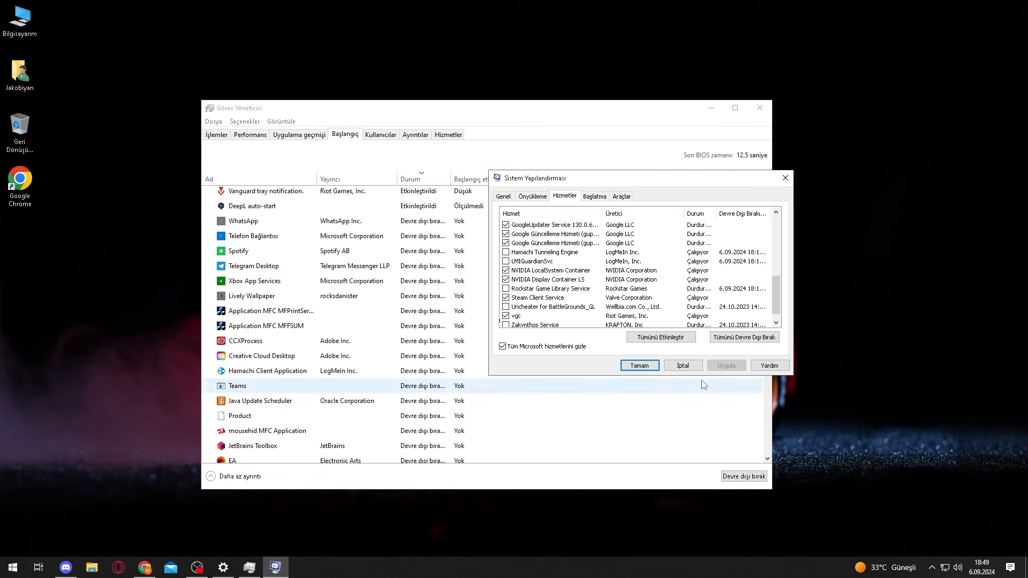
scroll(539, 301, "up", 4)
scroll(539, 301, "up", 2)
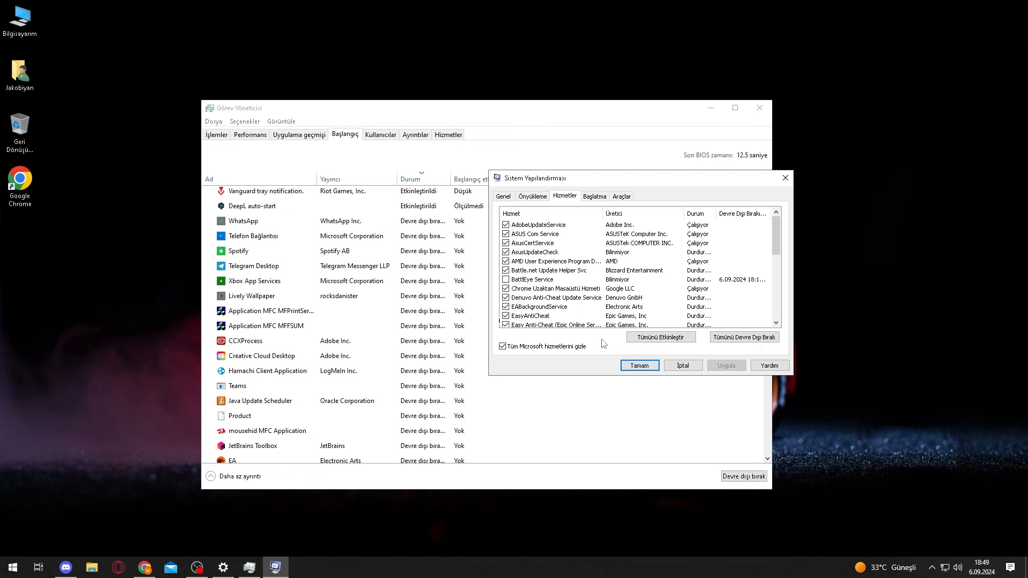
left_click(637, 364)
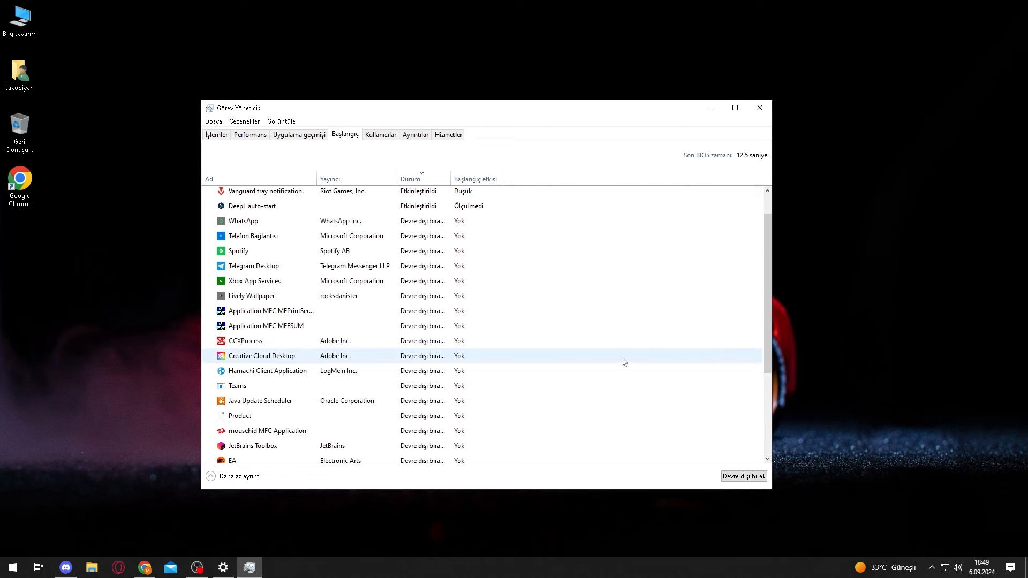
left_click(758, 110)
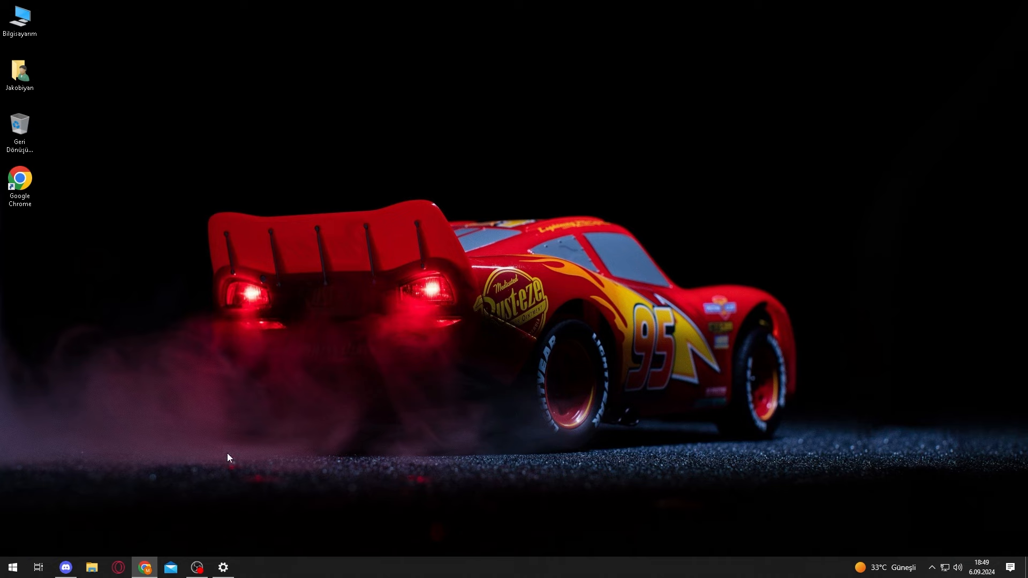
Step: Open the Depolama settings through a search for "geçi" and the result Geçici dosyaları sil
left_click(13, 568)
type("geçi")
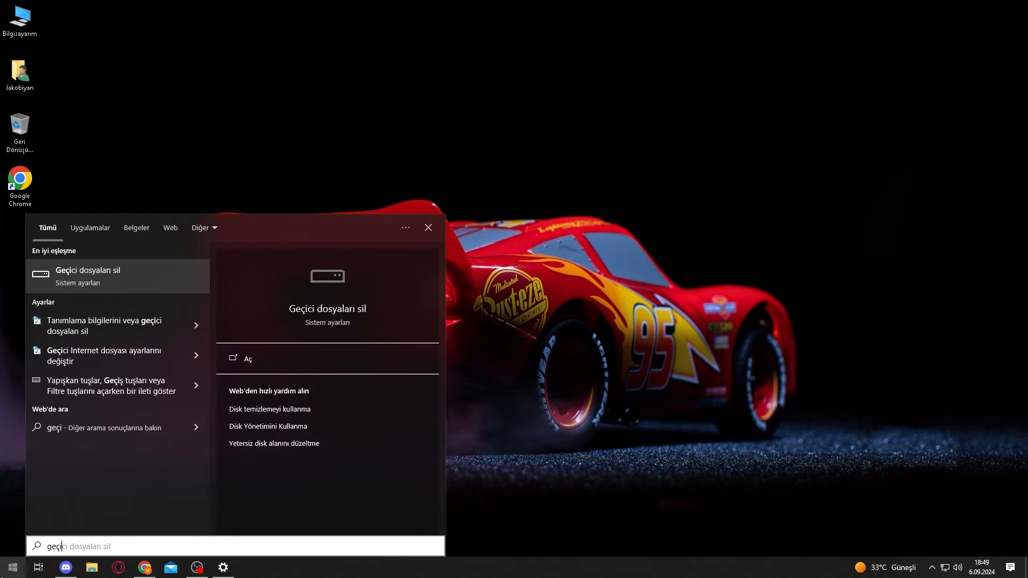
key("Return")
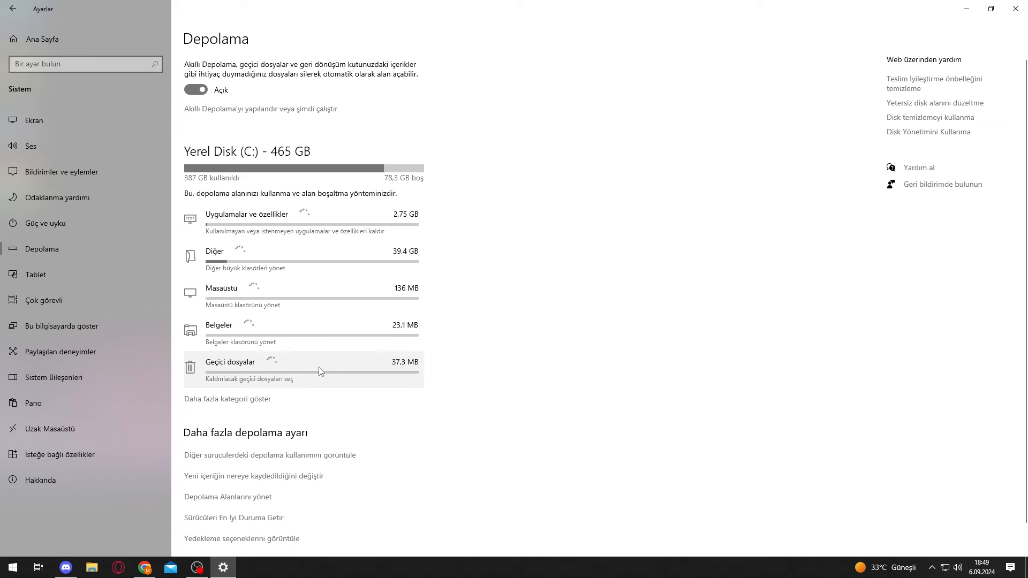
left_click(13, 568)
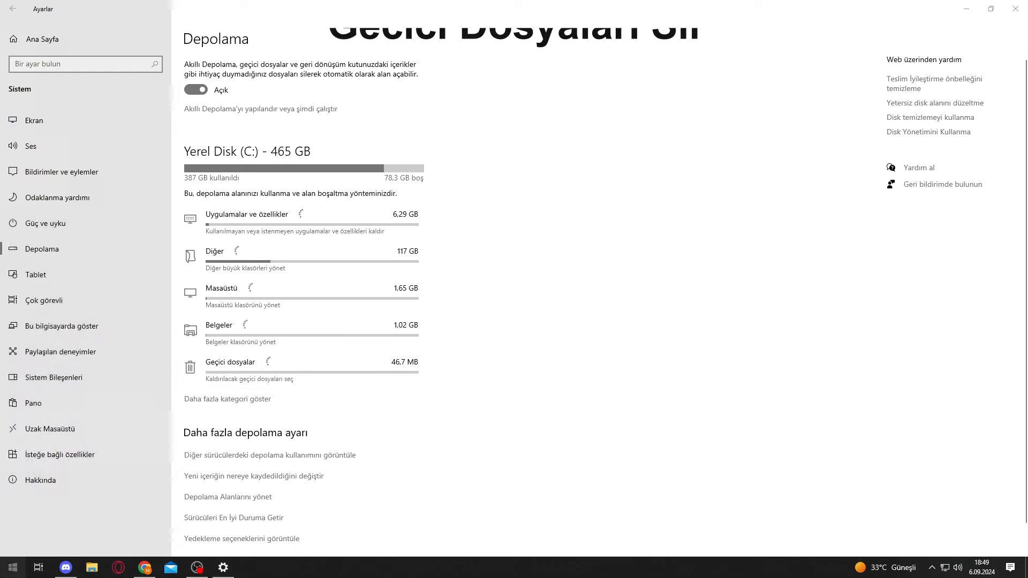
type("geç")
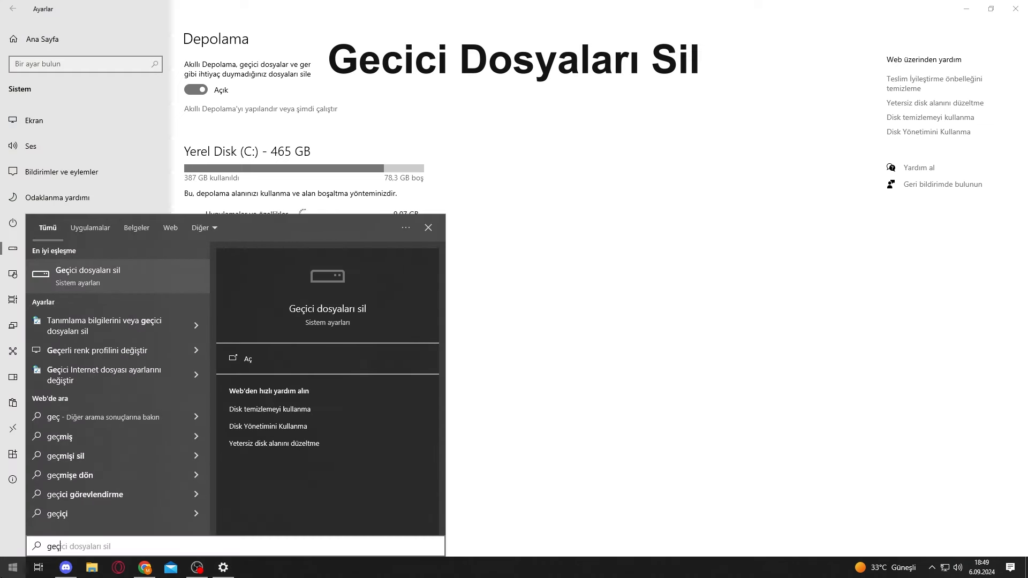
left_click(627, 301)
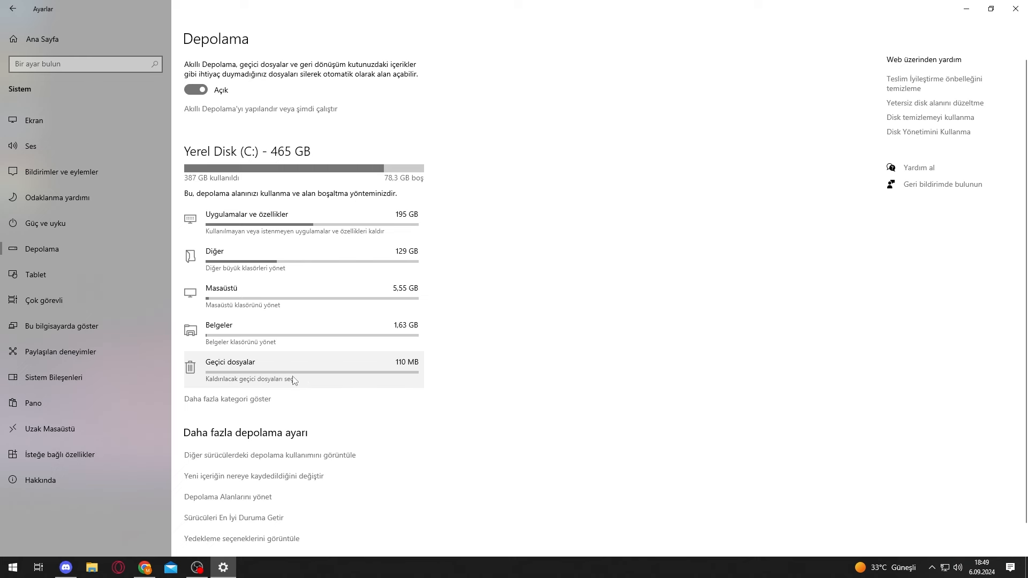
Step: Remove every category under Geçici dosyalar, with Teslim İyileştirme Dosyaları also selected, and close the settings window
left_click(275, 367)
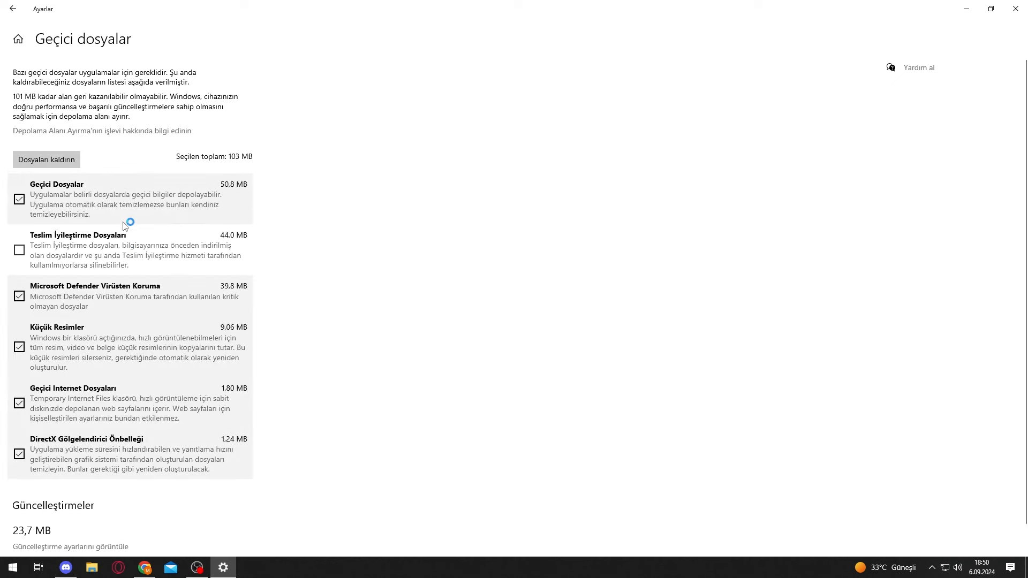
left_click(19, 250)
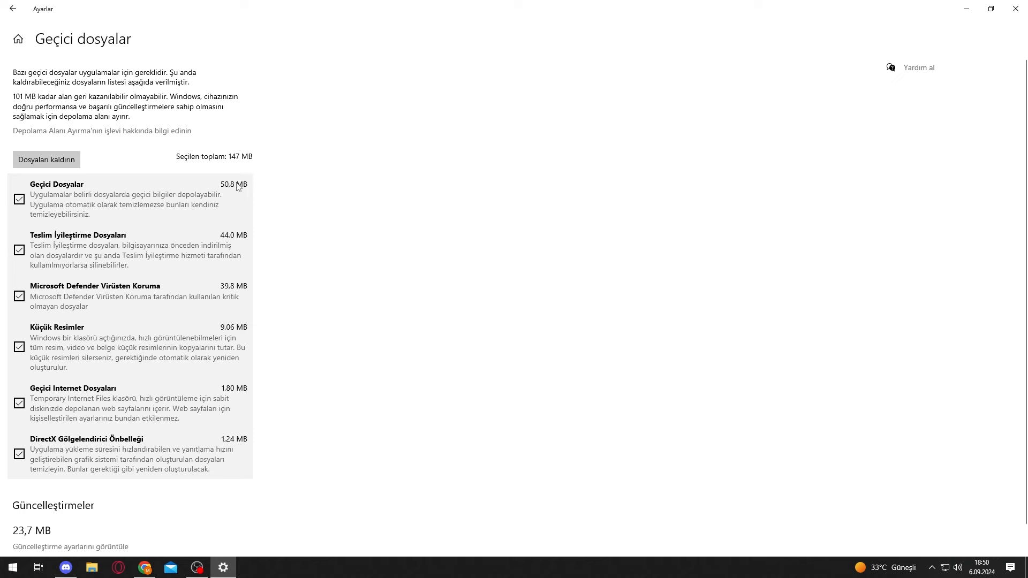
left_click(63, 164)
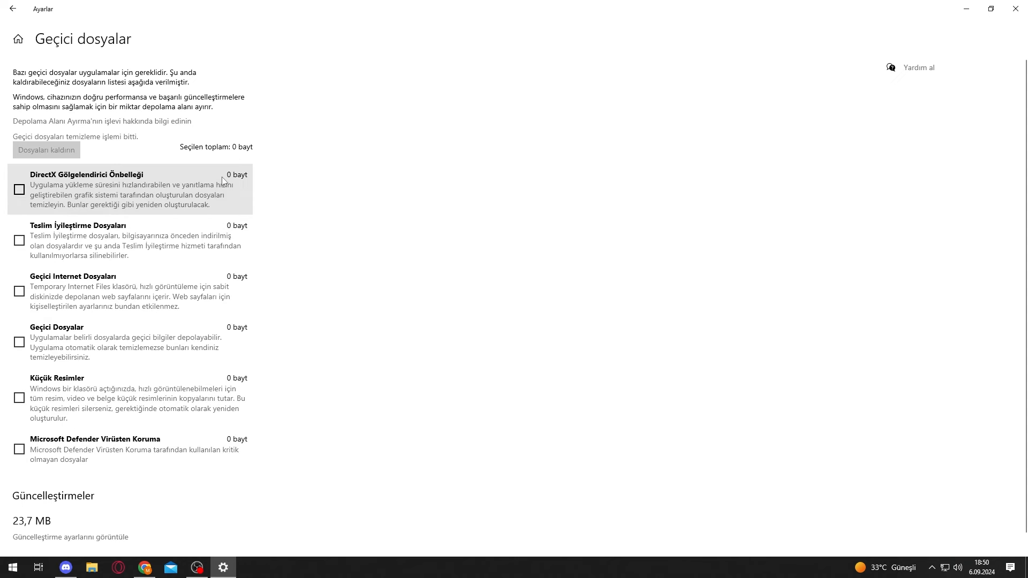
left_click(1026, 4)
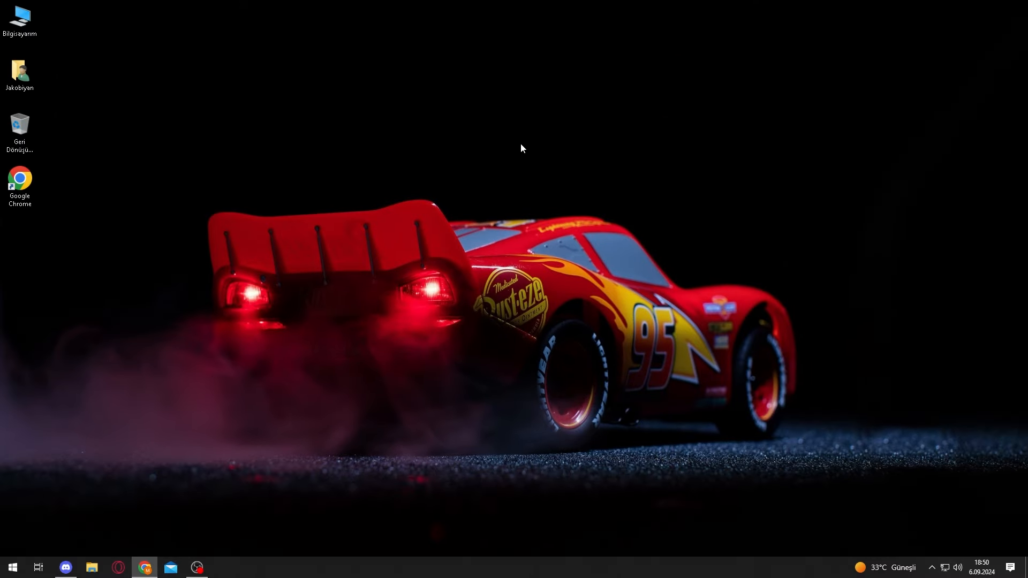
Step: Open the Windows Temp folder by running "temp" and delete all its contents, skipping every item in use
key("super+r")
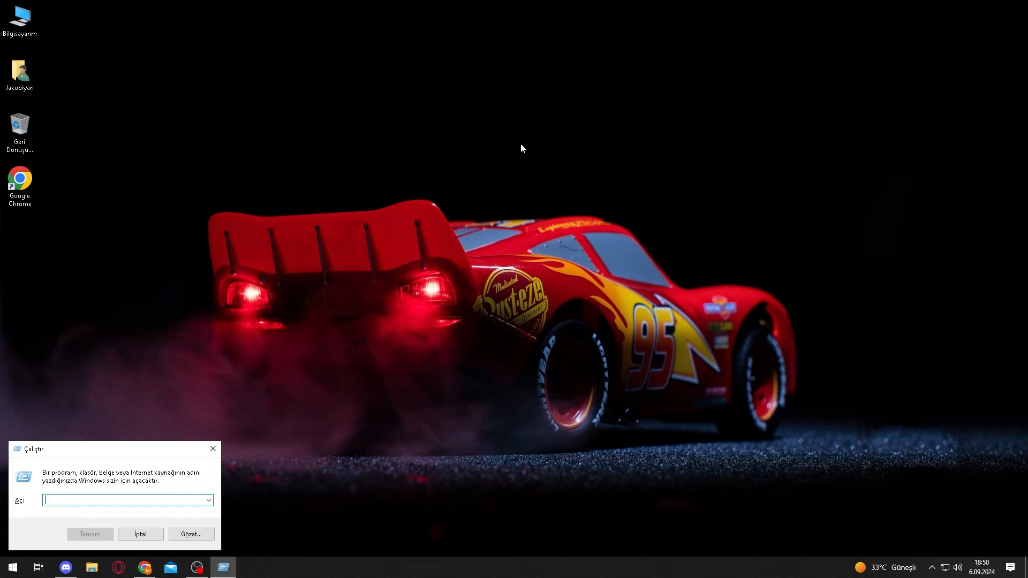
type("temp")
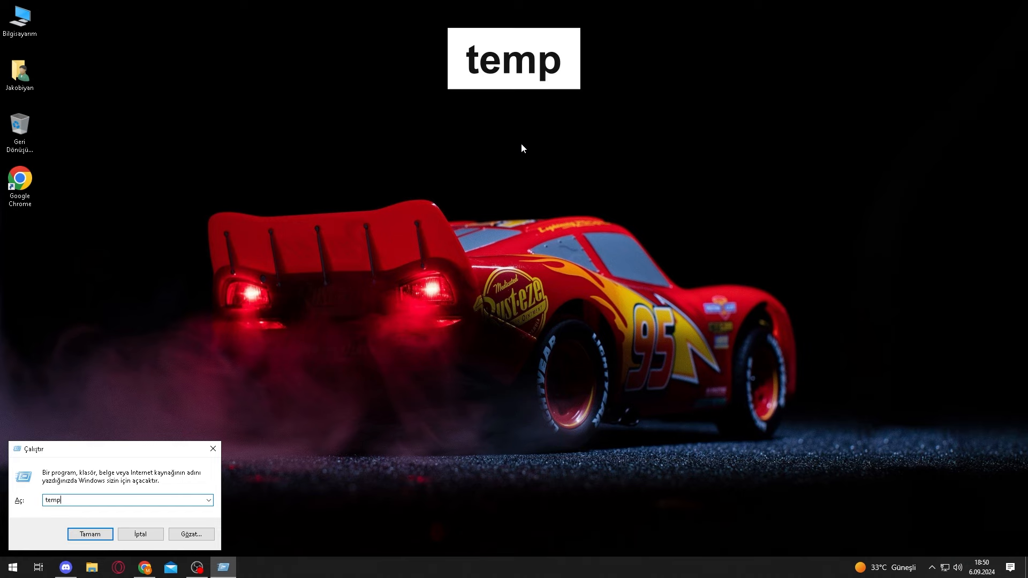
key("Return")
key("ctrl+a")
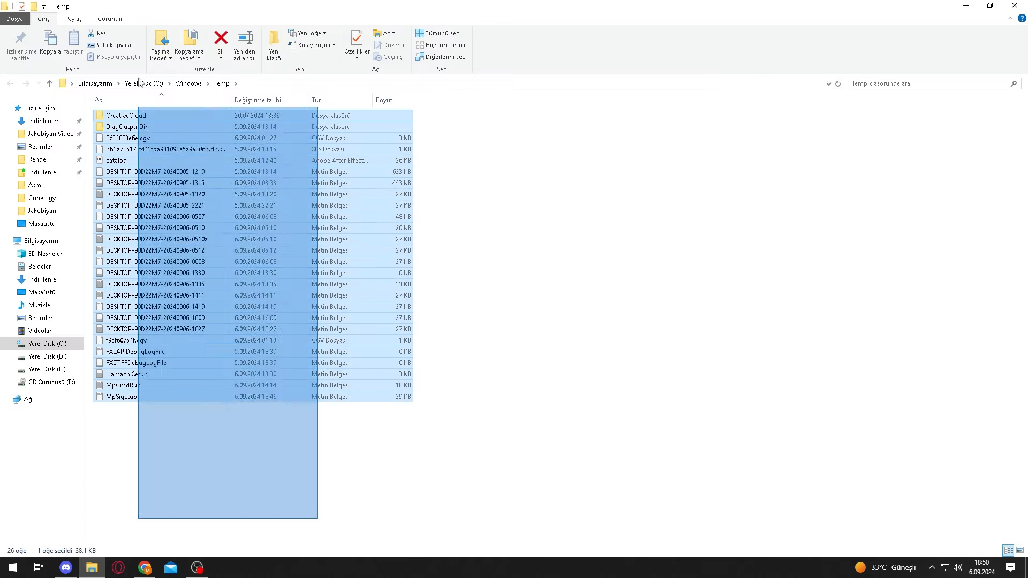
key("Delete")
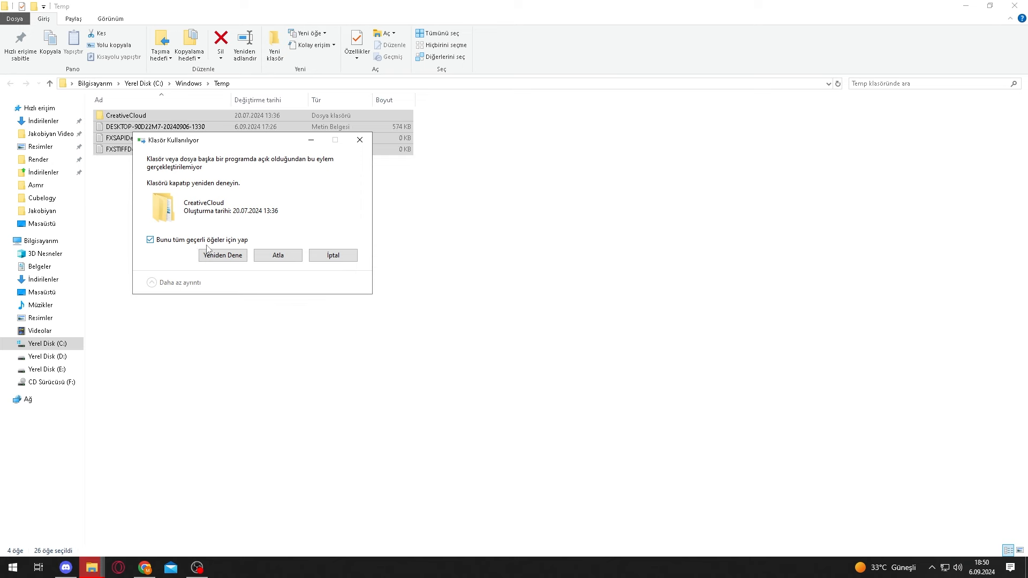
left_click(279, 256)
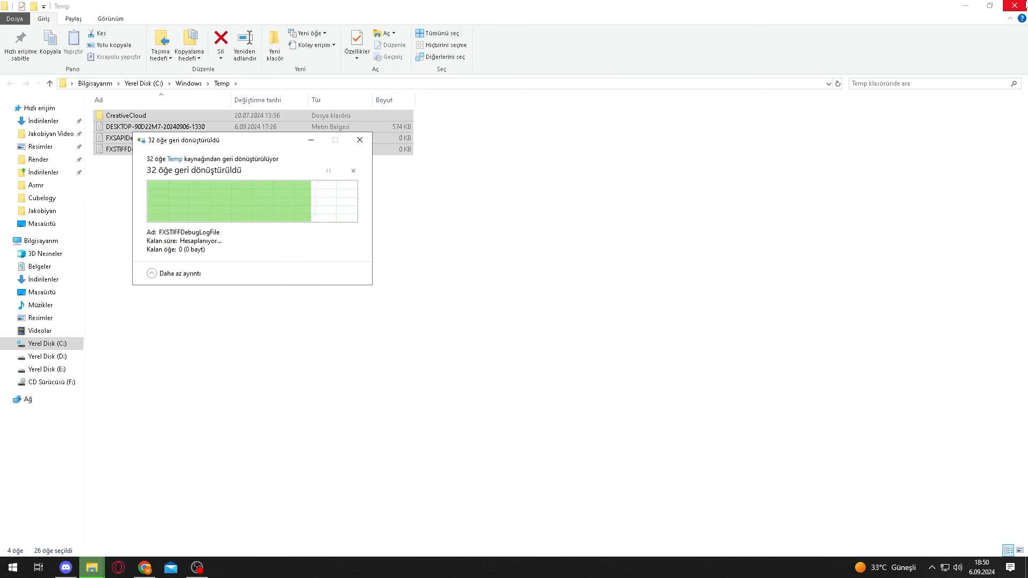
Step: Open the user's temporary folder by running "%temp%", delete all its contents while skipping items in use, and close the folder
key("super+r")
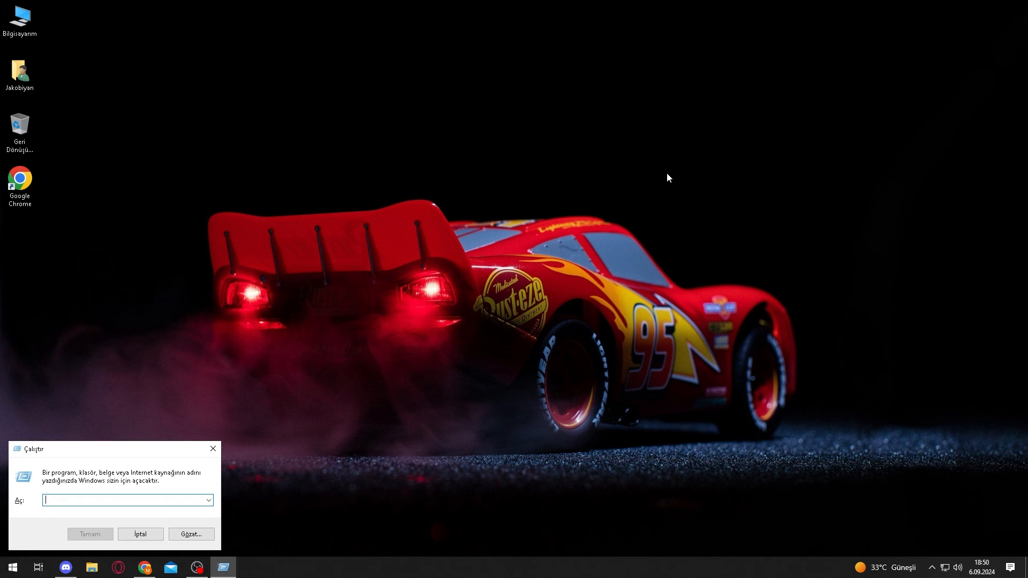
type("%temp%")
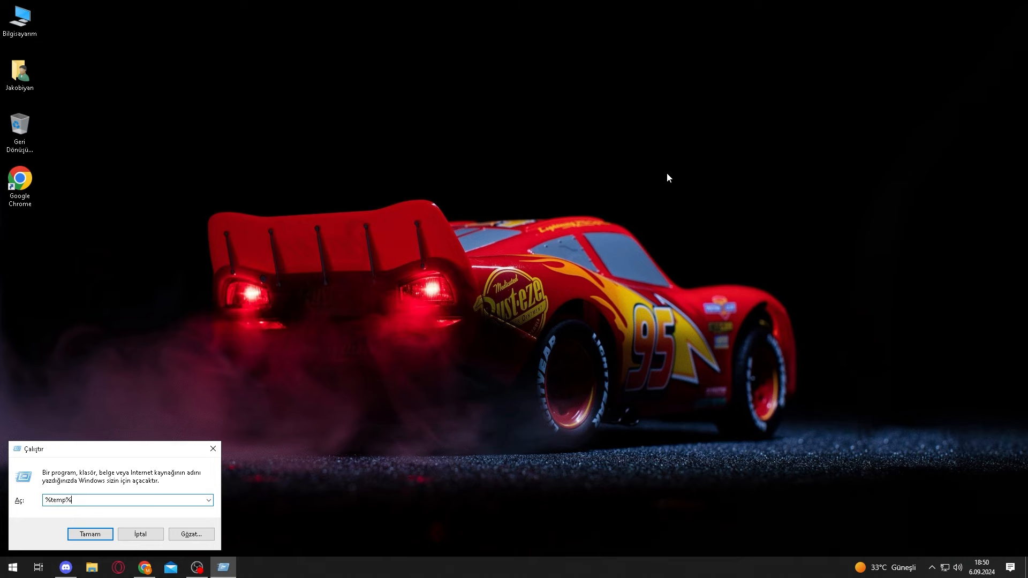
key("Return")
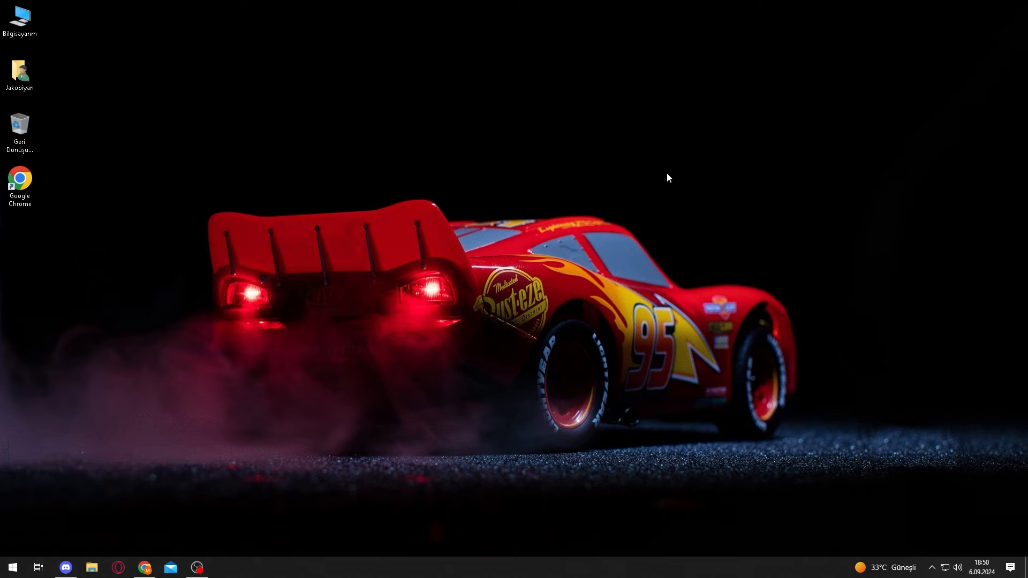
key("ctrl+a")
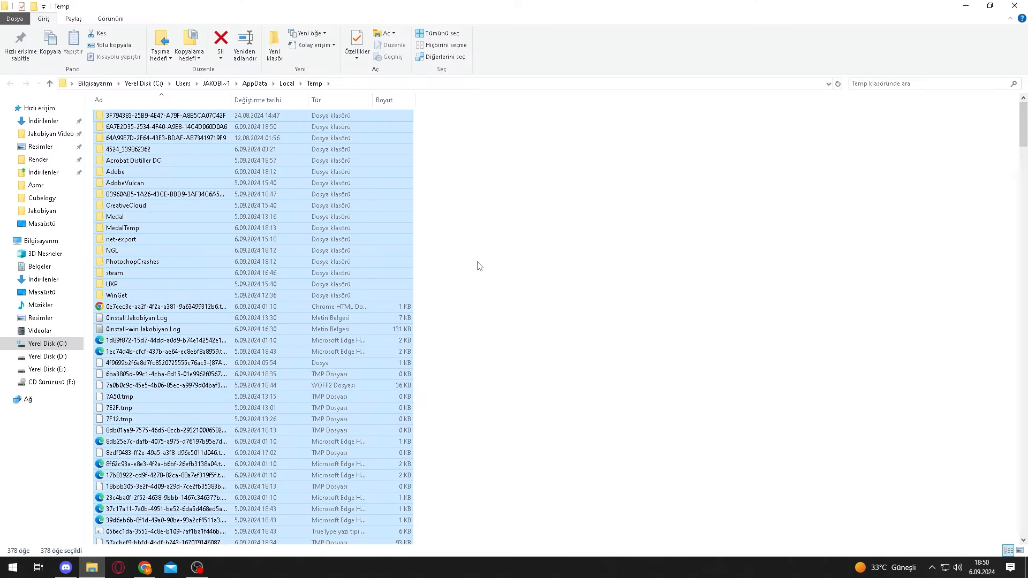
key("Delete")
left_click(411, 240)
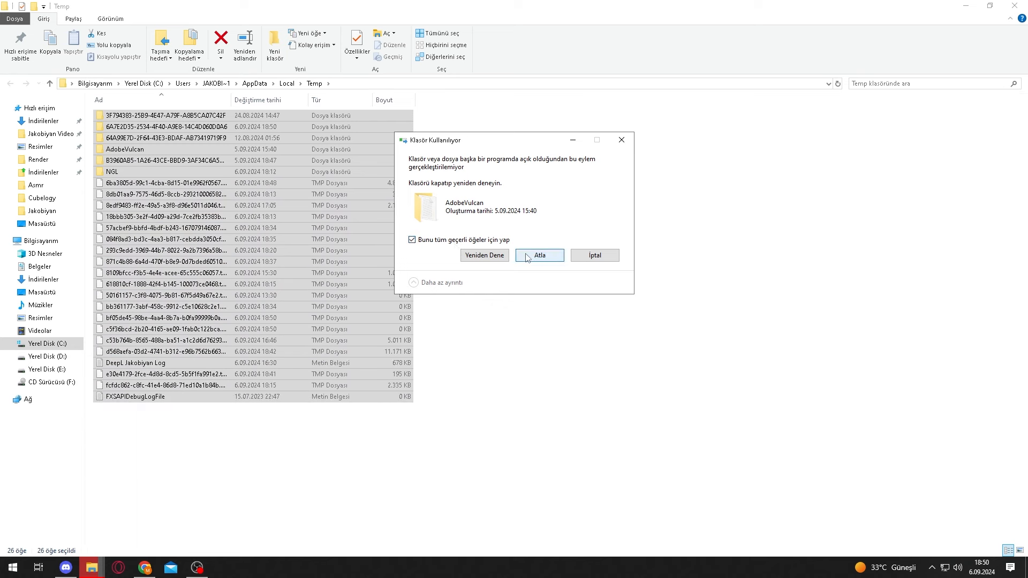
left_click(541, 256)
left_click(470, 228)
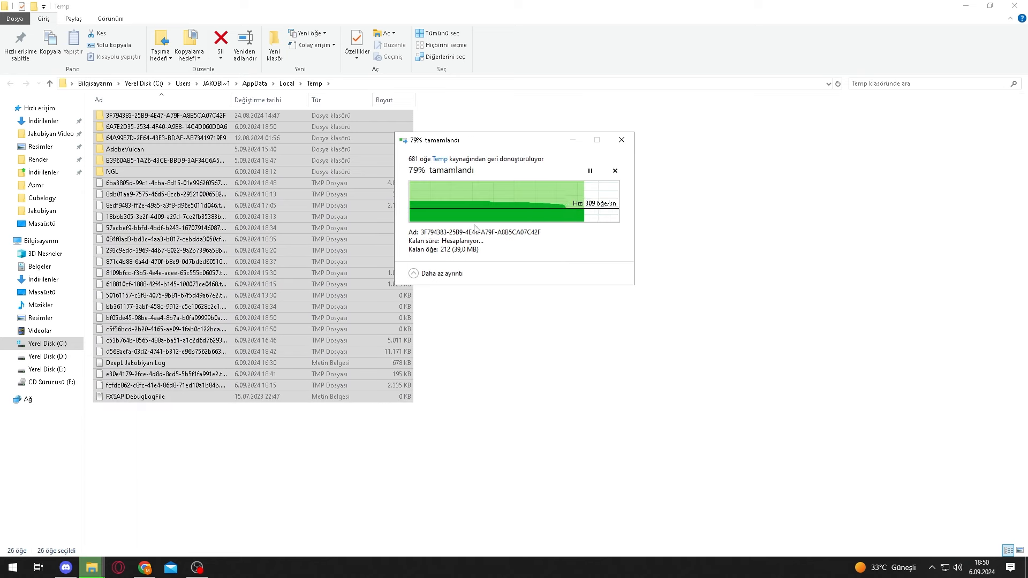
left_click(433, 220)
left_click(488, 231)
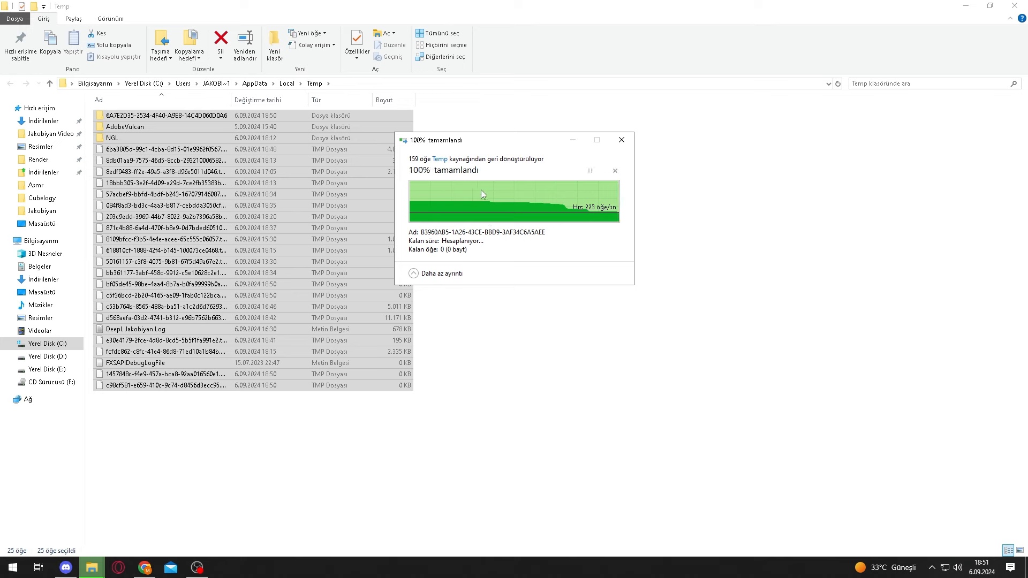
left_click(1014, 6)
left_click(8, 574)
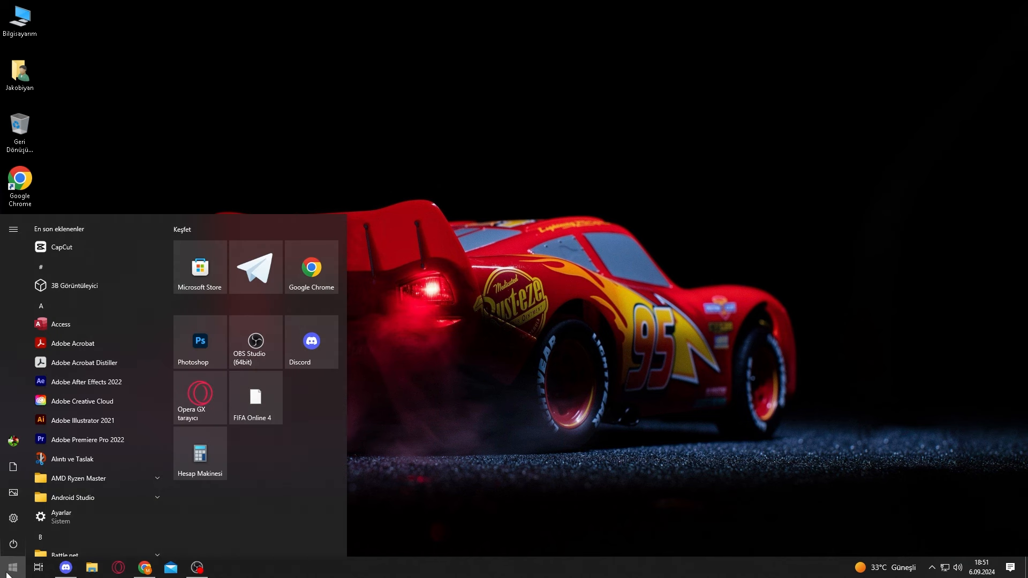
type("pr")
left_click(7, 574)
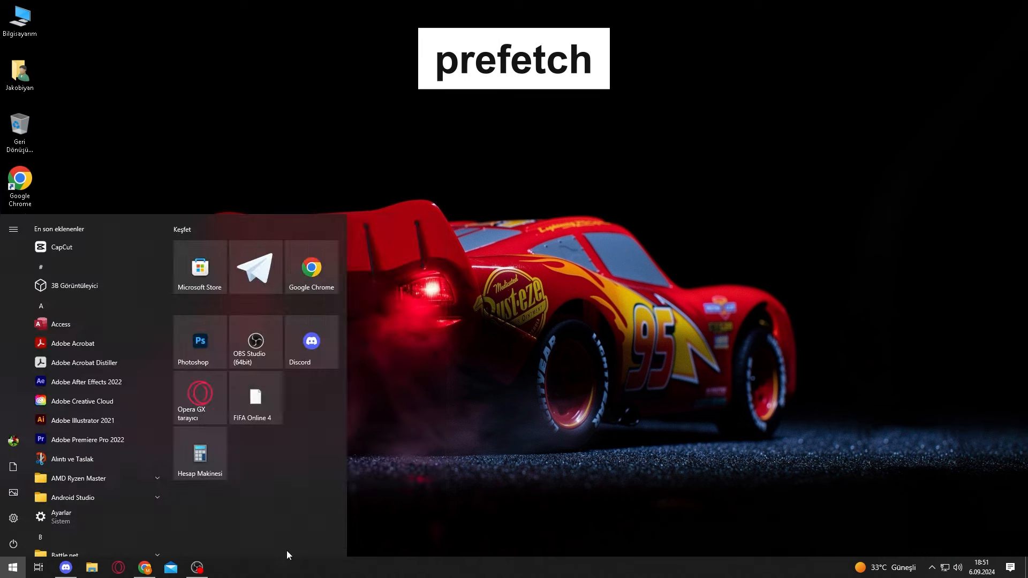
left_click(546, 378)
Step: Open the Prefetch folder by running "prefetch" and delete all its files, applying one choice to every item in use
key("super+r")
type("prefet")
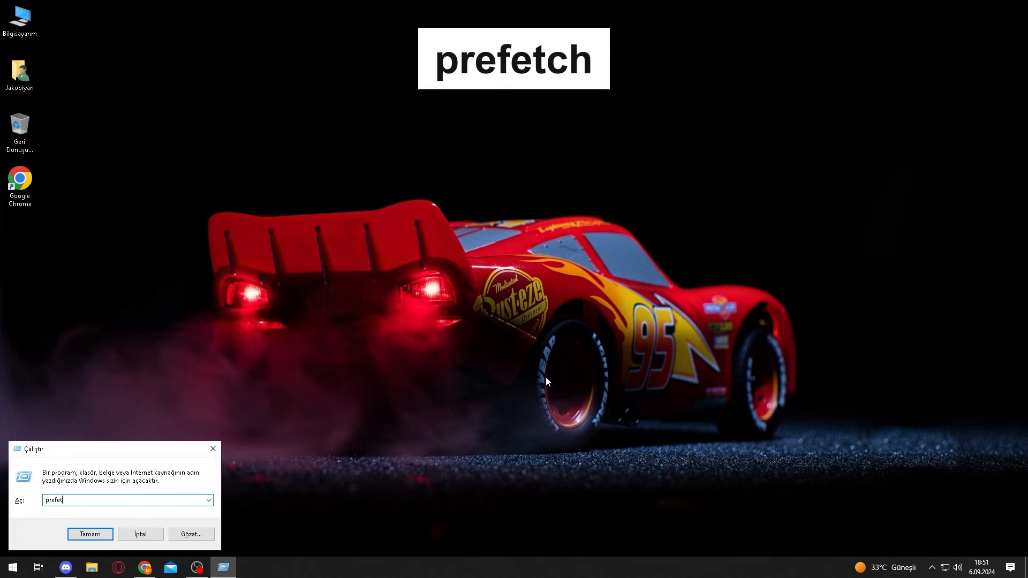
type("ch")
key("Return")
key("Return")
left_click(251, 260)
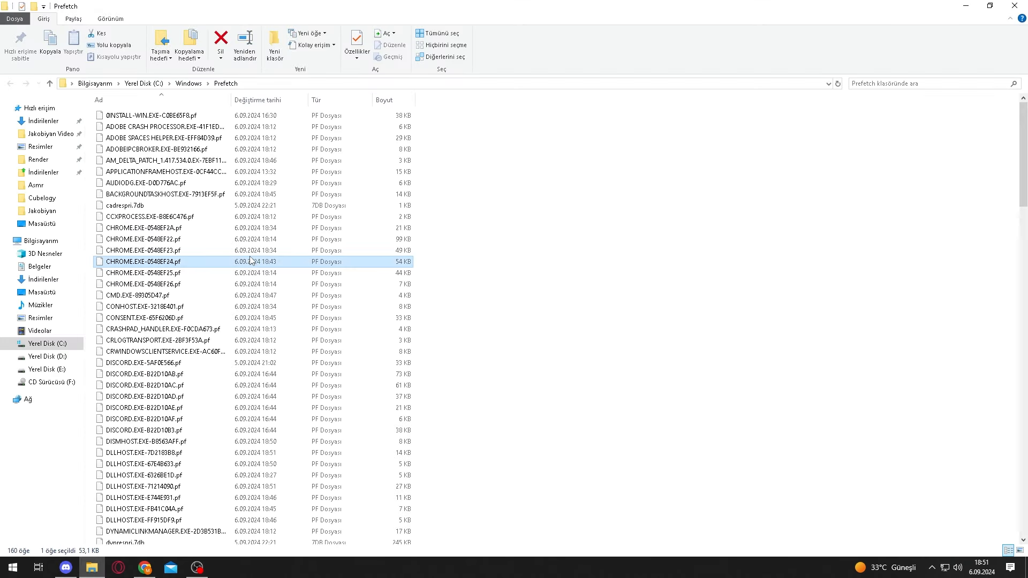
key("ctrl+a")
key("Delete")
left_click(429, 233)
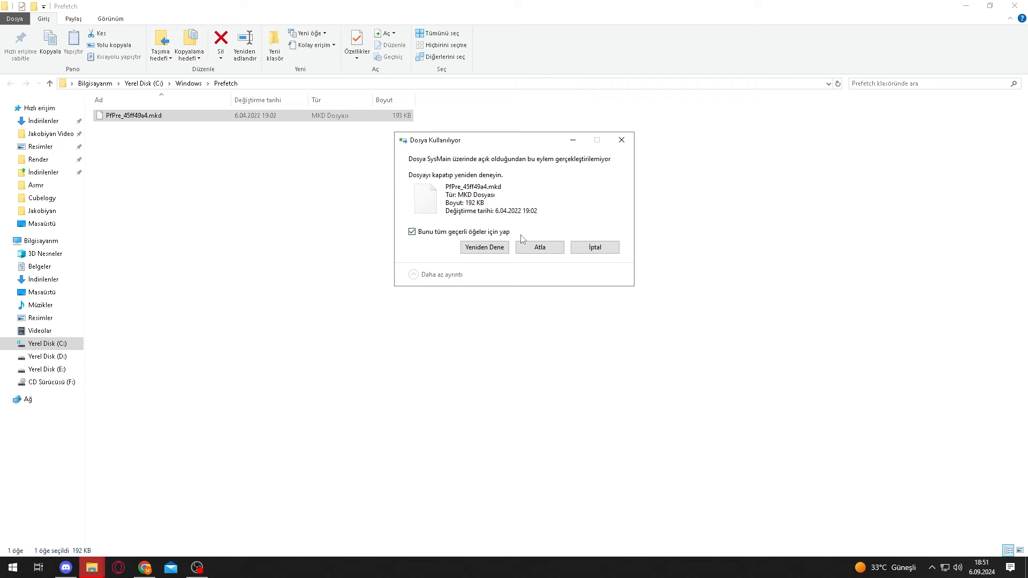
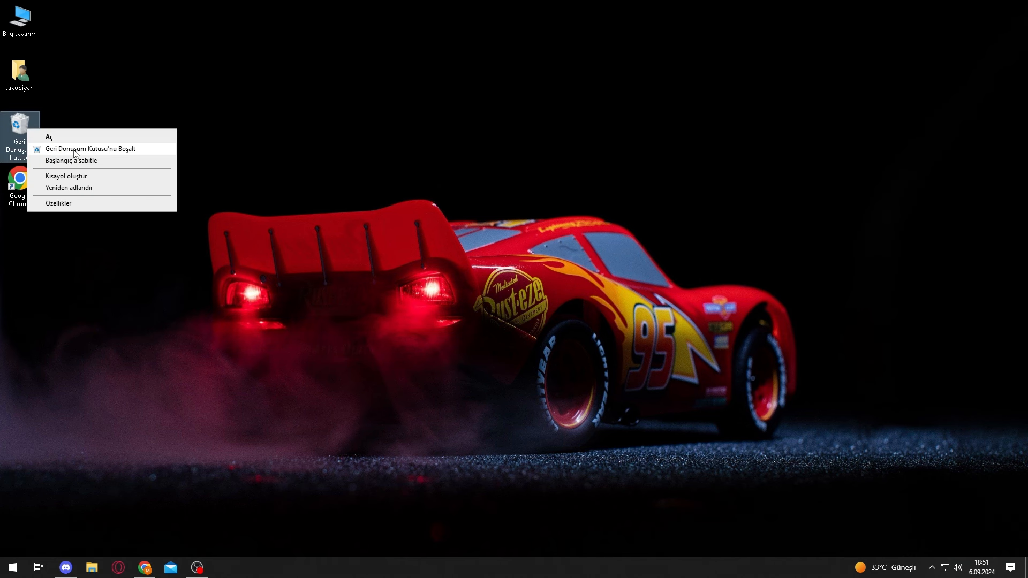
Step: Empty the Geri Dönüşüm Kutusu, continuing with administrator permission for all protected items
left_click(54, 148)
left_click(544, 290)
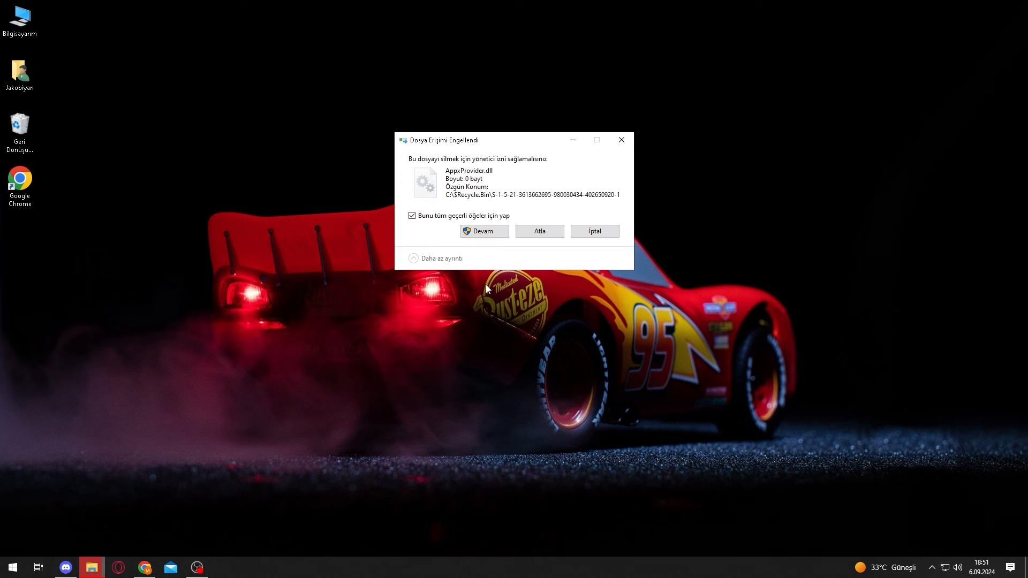
left_click(484, 230)
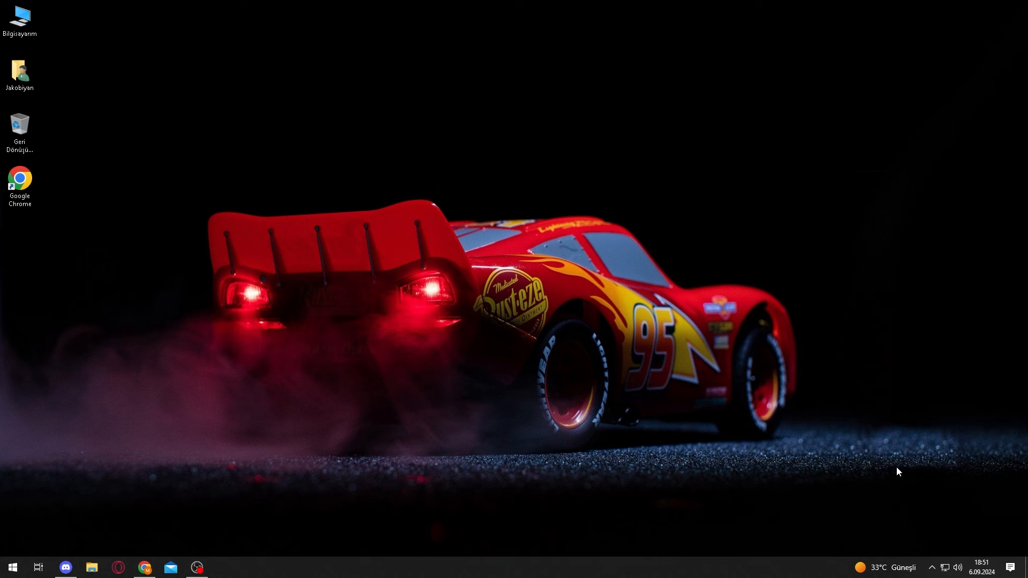
left_click_drag(263, 197, 879, 471)
right_click(341, 72)
left_click(405, 105)
left_click_drag(257, 178, 712, 352)
Step: Open Sistem Yapılandırması through a search for "msconfig" and bring up the Gelişmiş Seçenekler of Önyükleme
key("super")
type("msconfig")
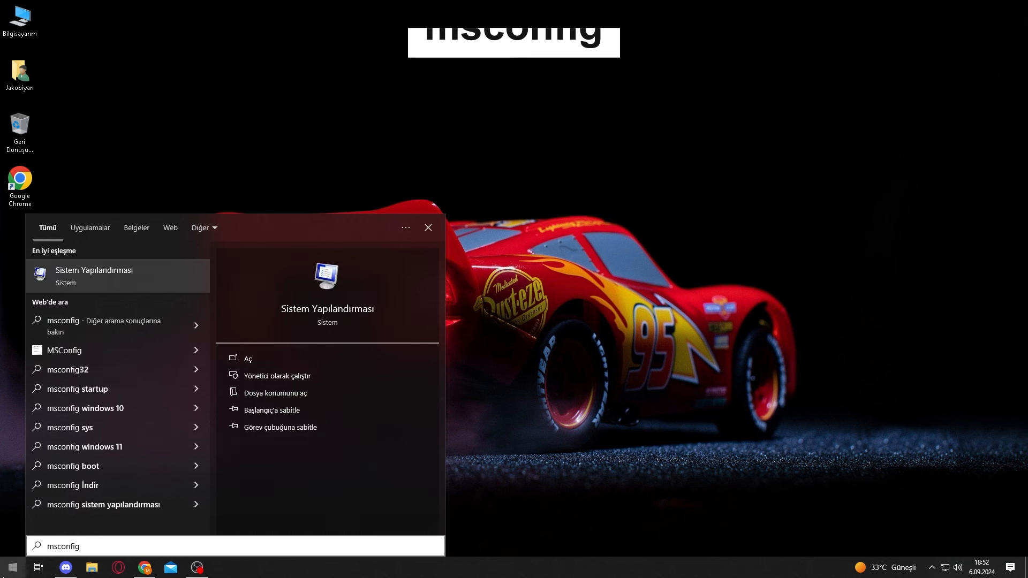
key("Return")
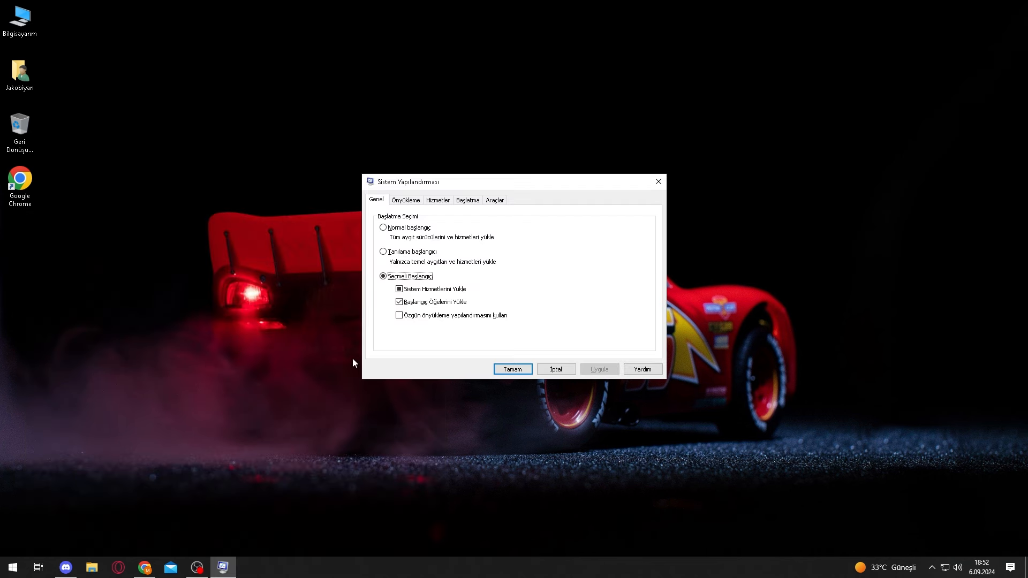
left_click(399, 203)
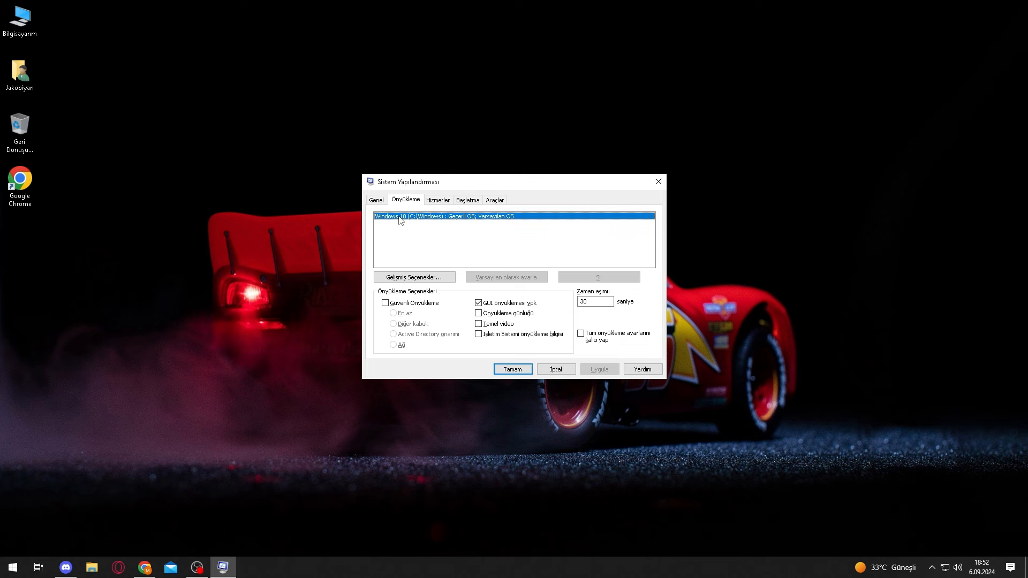
left_click(423, 277)
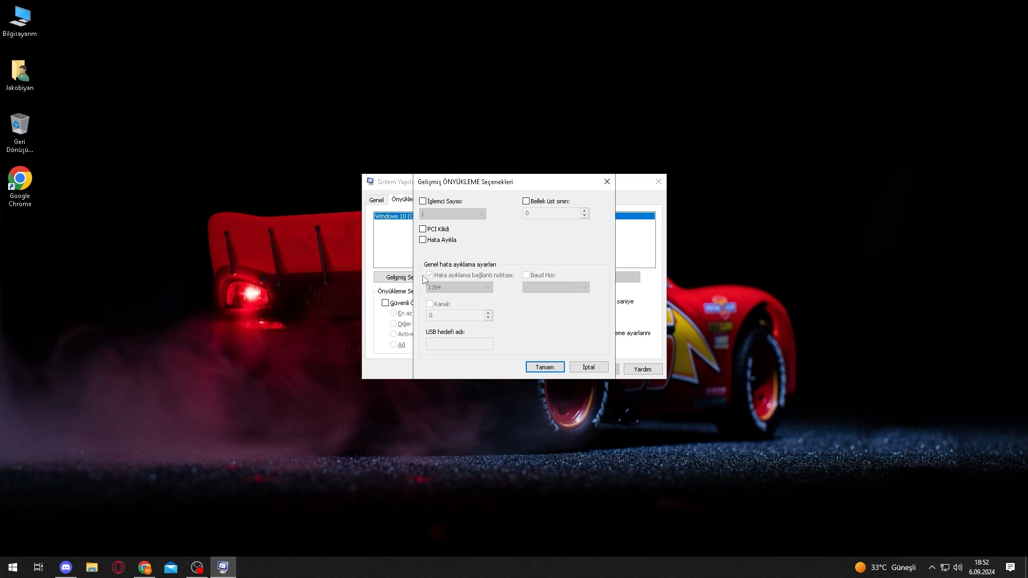
Step: Enable İşlemci Sayısı to view the selectable processor counts, and disable the option again
left_click(423, 201)
left_click(433, 214)
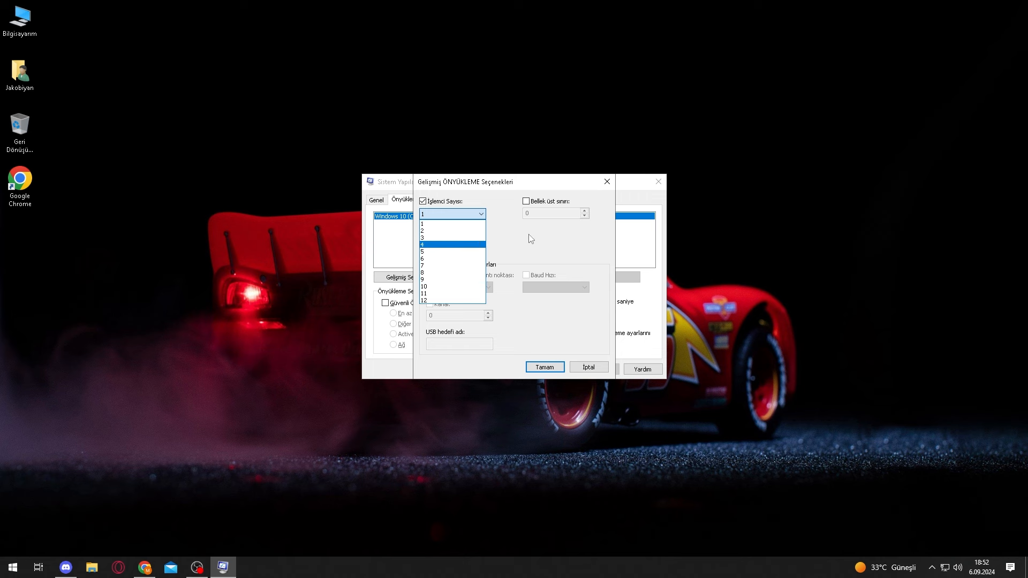
left_click(431, 203)
left_click(425, 202)
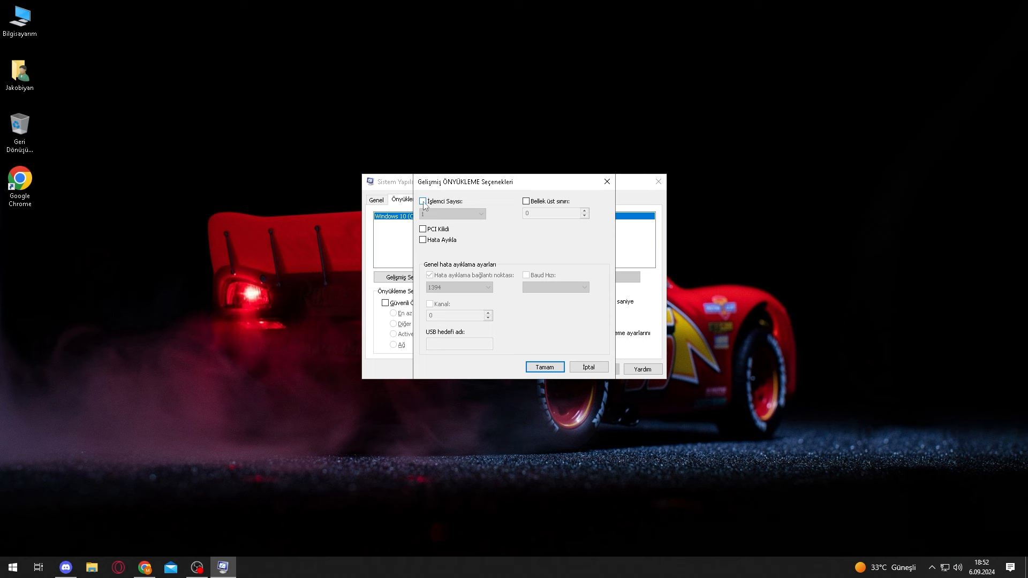
Step: View the selectable processor counts under İşlemci Sayısı, cancel the advanced boot options, and close Sistem Yapılandırması
left_click(424, 202)
left_click(452, 214)
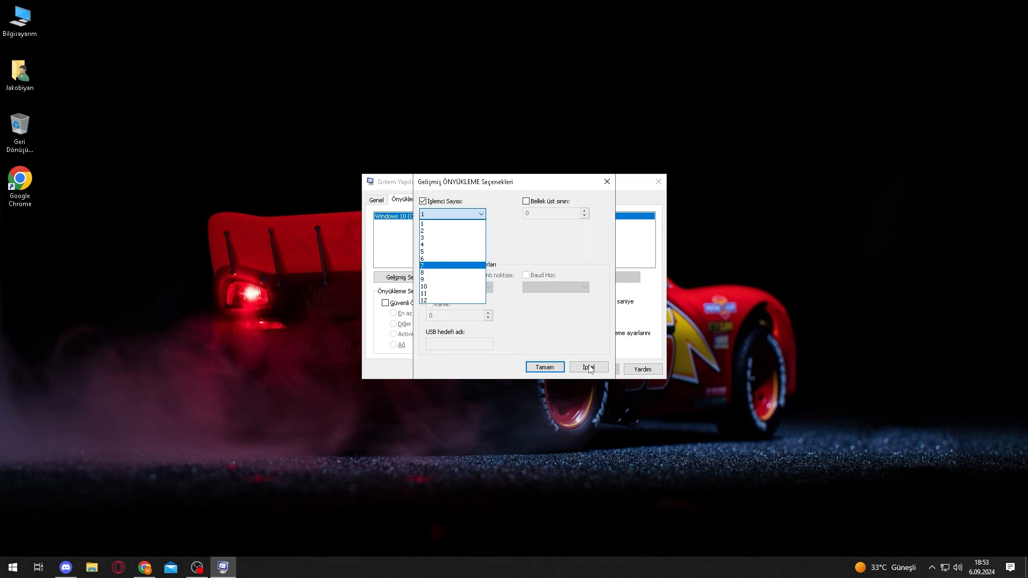
left_click(561, 244)
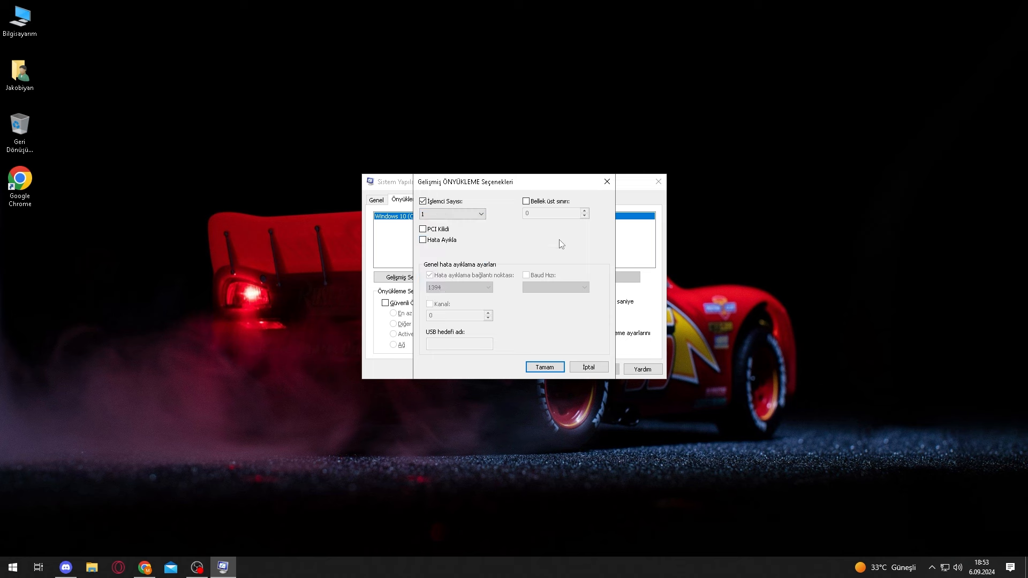
left_click(587, 367)
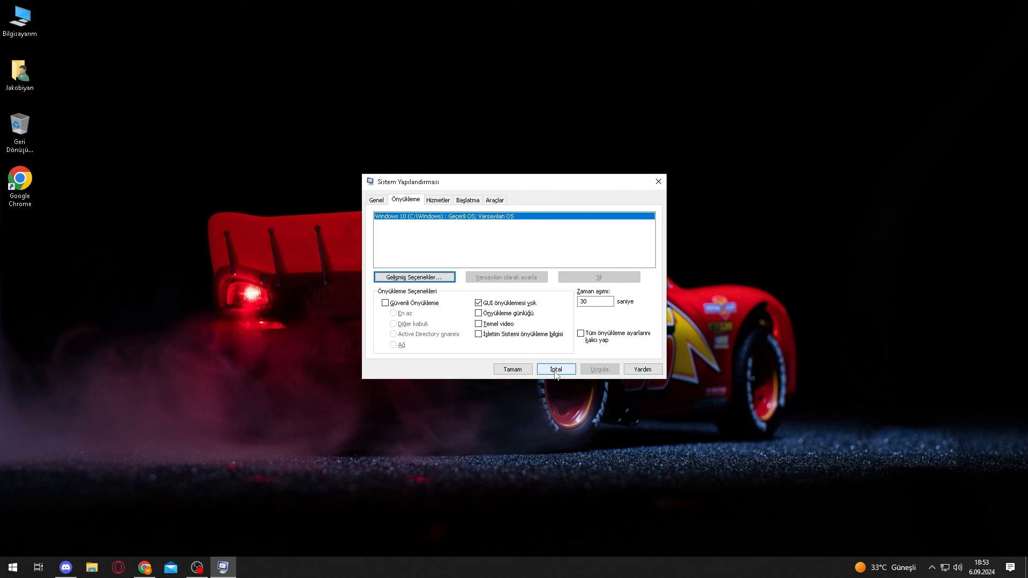
left_click(522, 372)
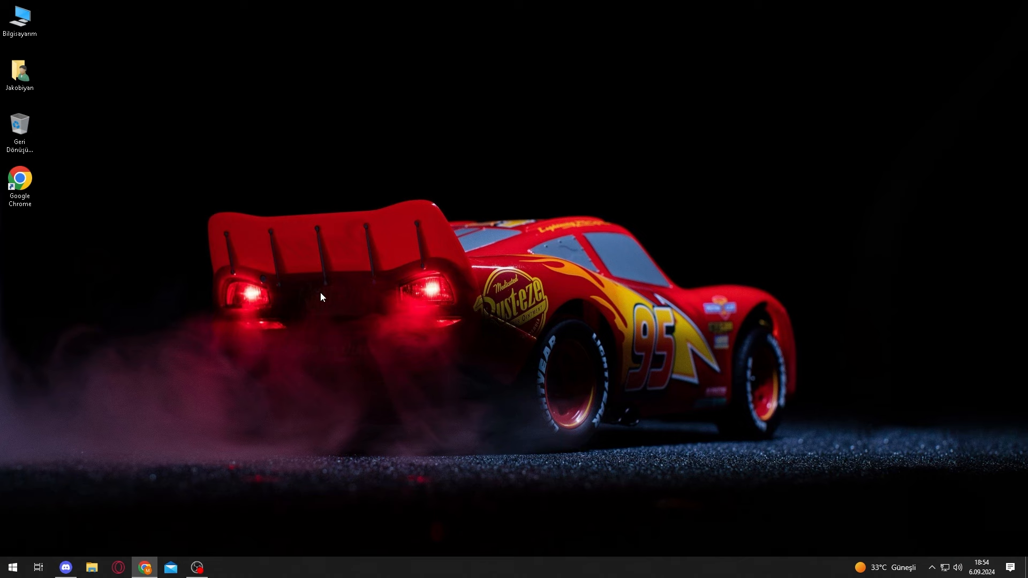
Step: Open Hizmetler through a search for "hizm" and maximize its window
left_click(12, 568)
type("hizm")
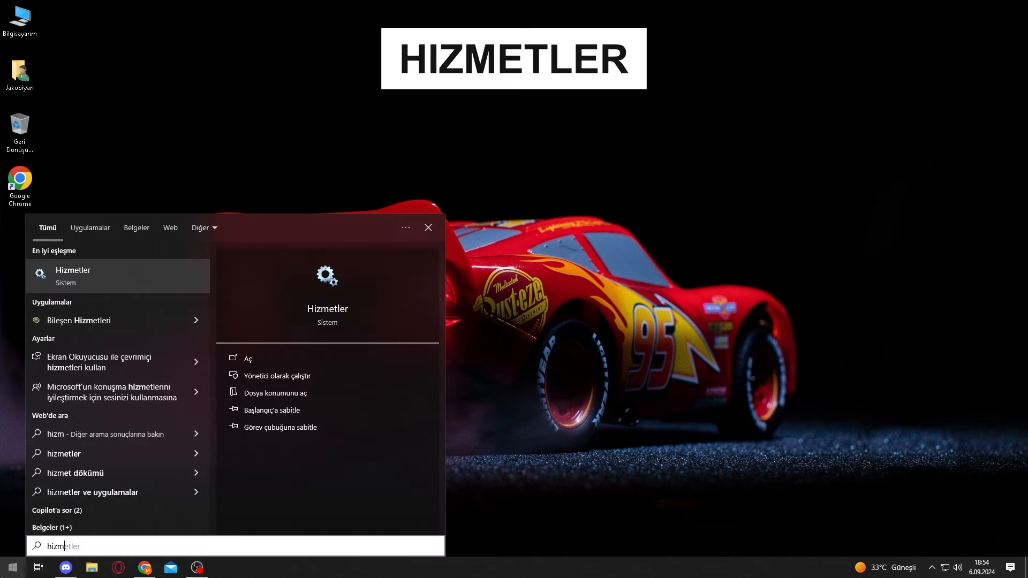
key("Return")
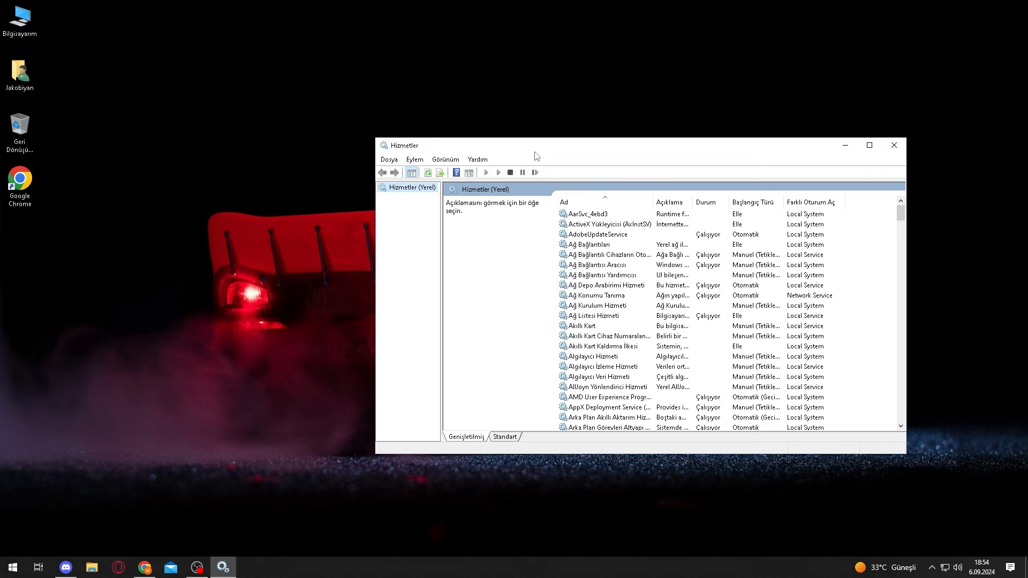
left_click_drag(535, 153, 387, 2)
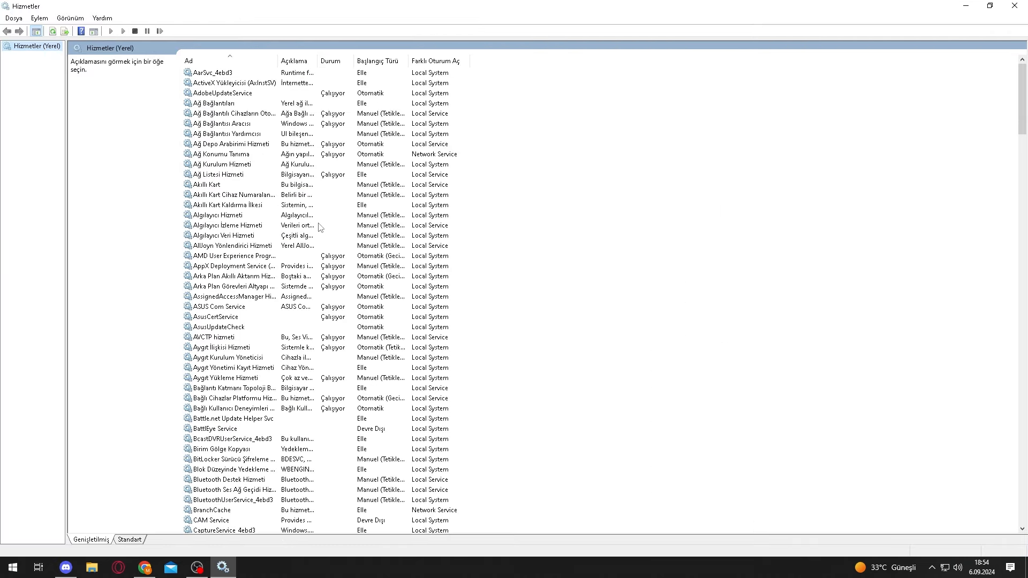
Step: Jump to the services starting with X and examine the descriptions of the Xbox services and their neighbours
left_click(328, 197)
key("x")
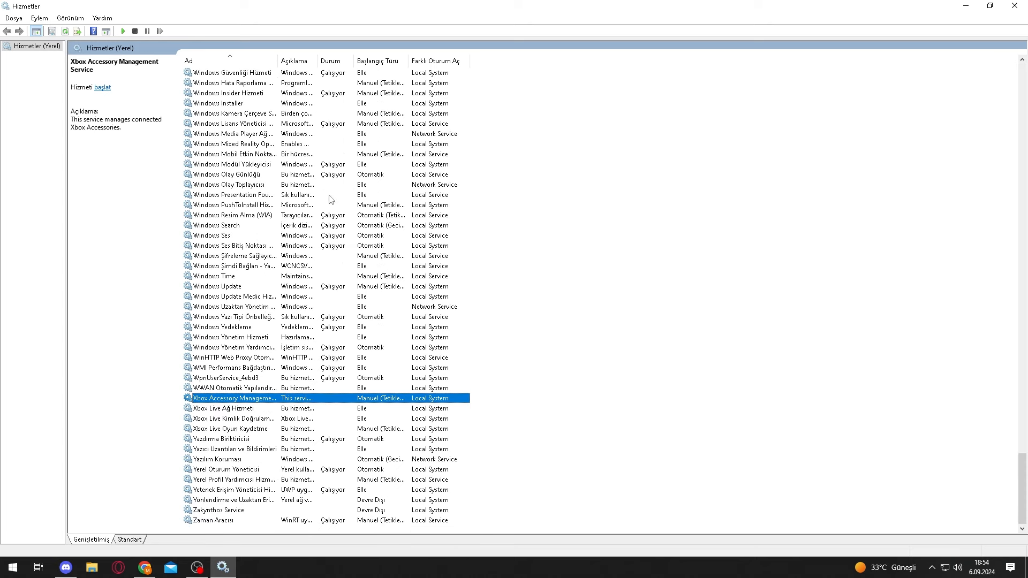
left_click(365, 405)
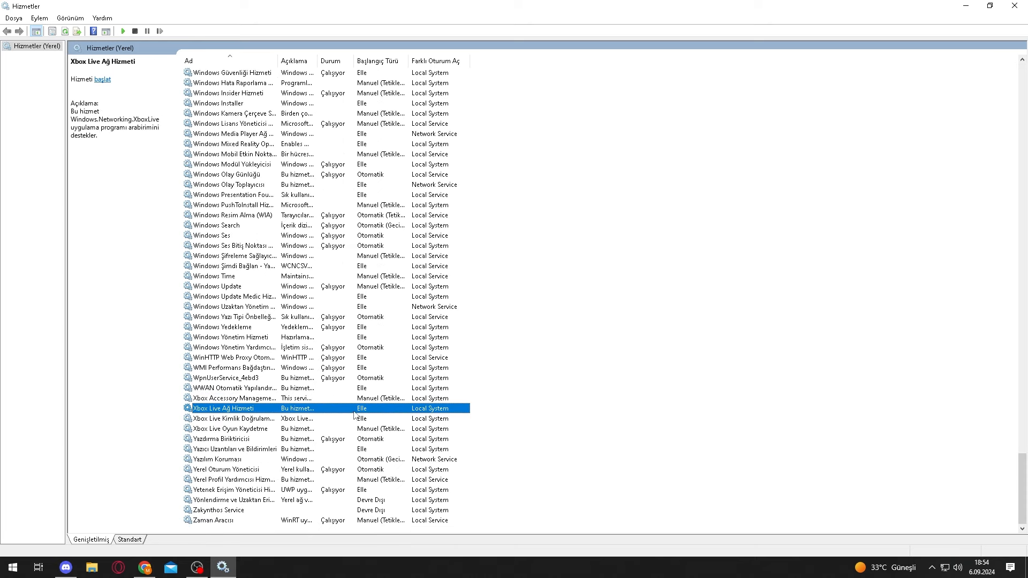
left_click(220, 400)
left_click(230, 418)
left_click(235, 428)
left_click(238, 438)
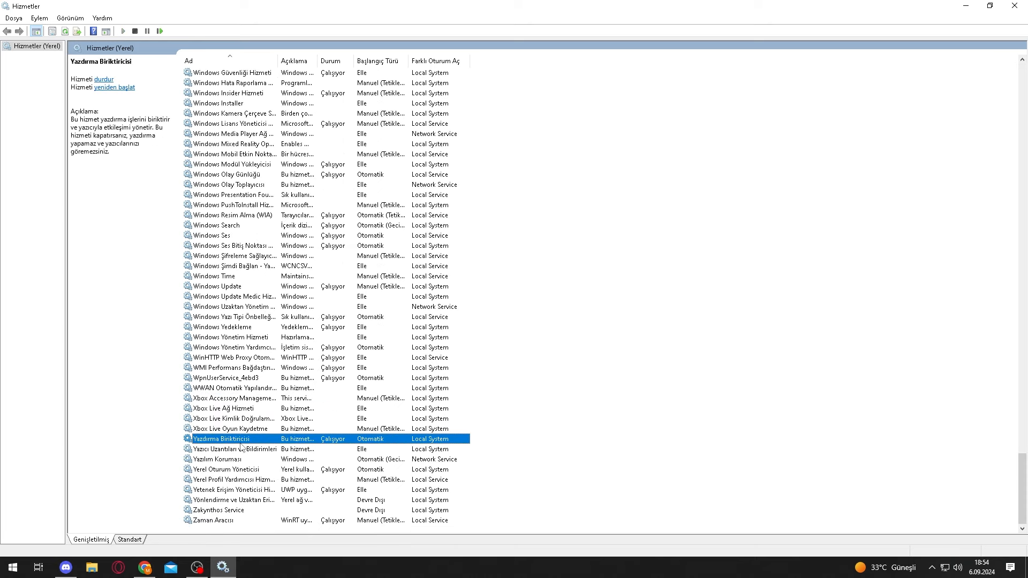
left_click(240, 448)
left_click(236, 438)
left_click(235, 428)
left_click(230, 408)
left_click(224, 399)
left_click(222, 388)
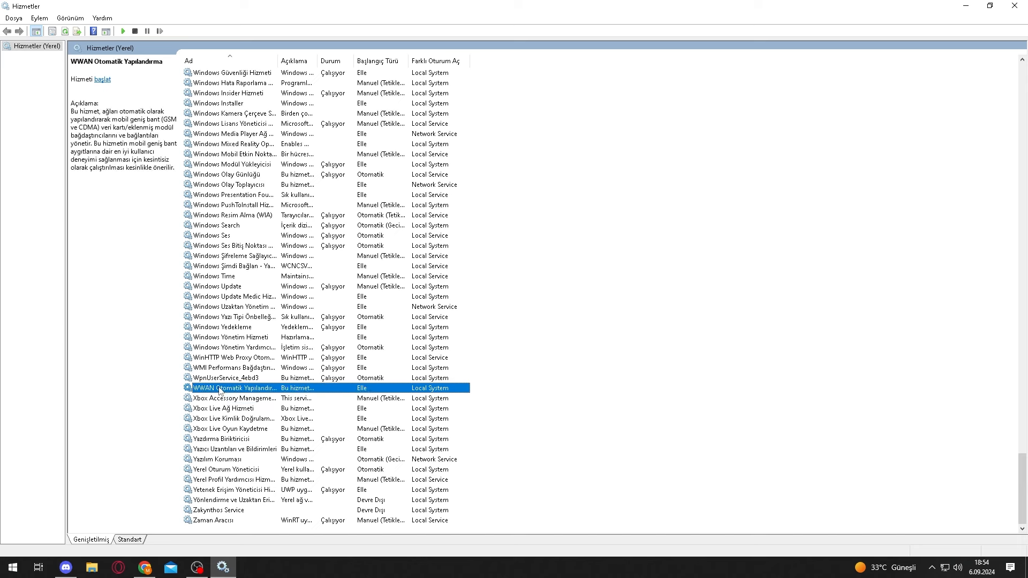
left_click(221, 399)
left_click(219, 410)
double_click(218, 418)
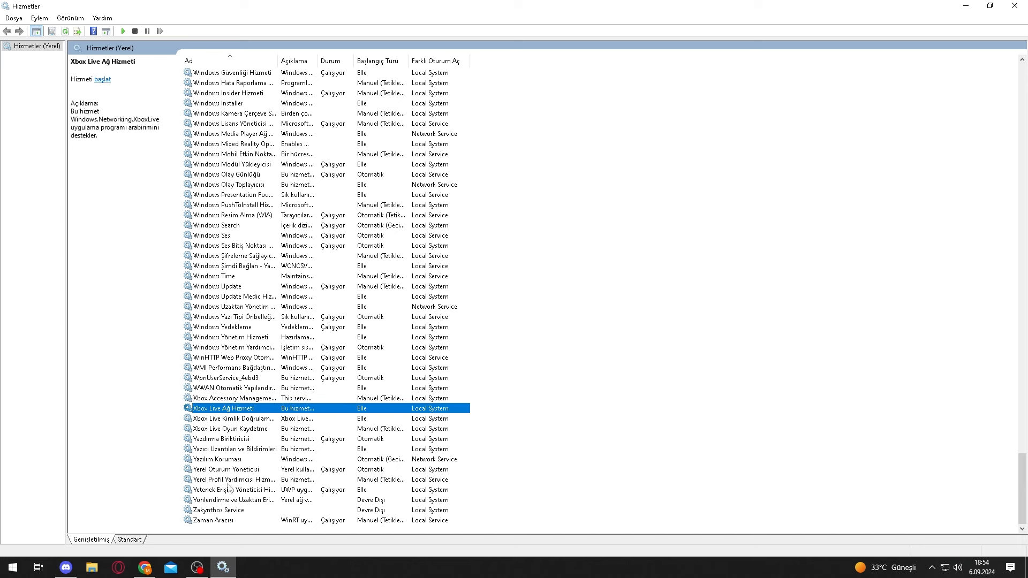
left_click(219, 428)
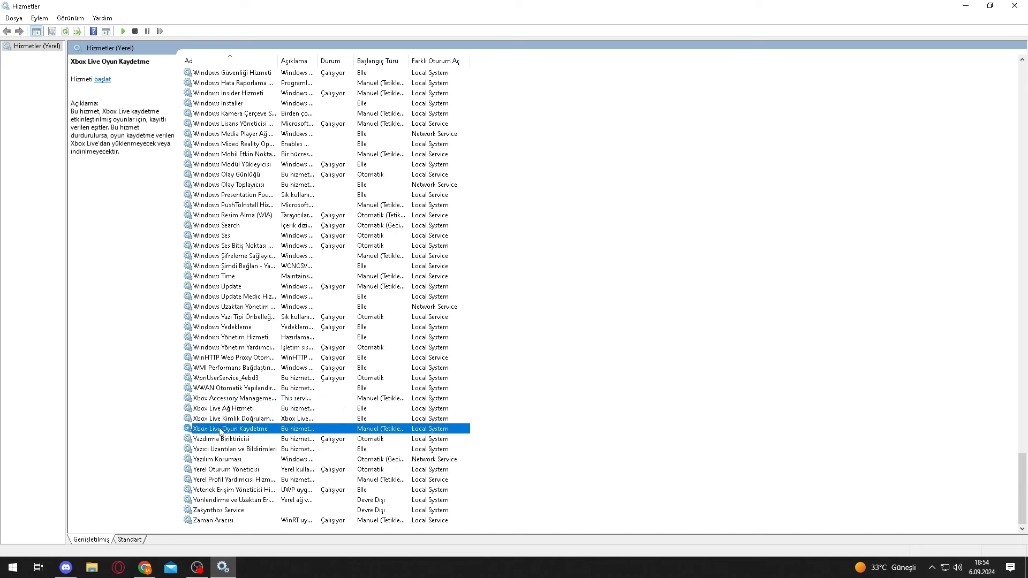
left_click(229, 410)
left_click(246, 419)
left_click(274, 412)
Step: Find the Netlogon service and set its startup type to Devre Dışı
key("n")
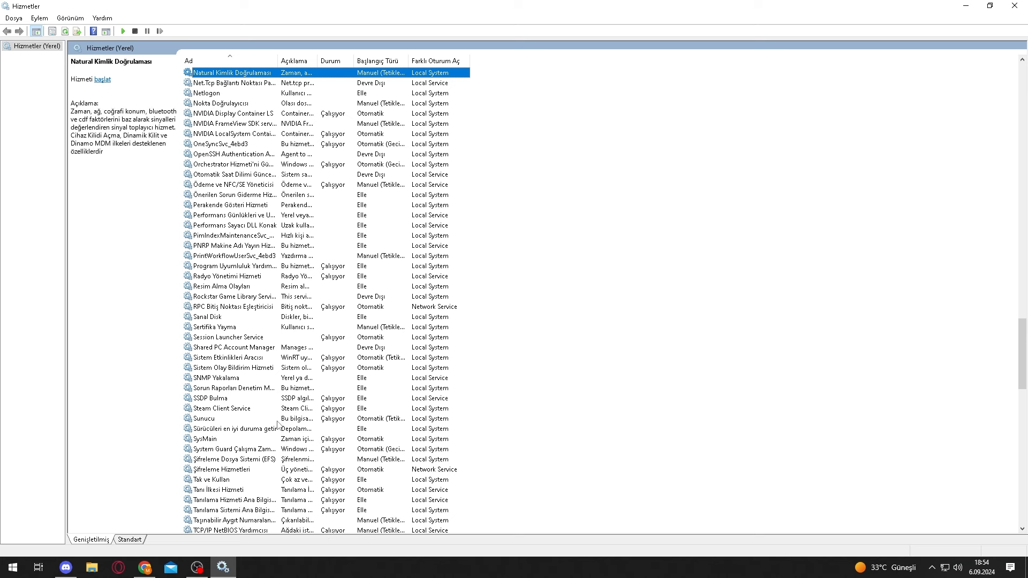
left_click(217, 94)
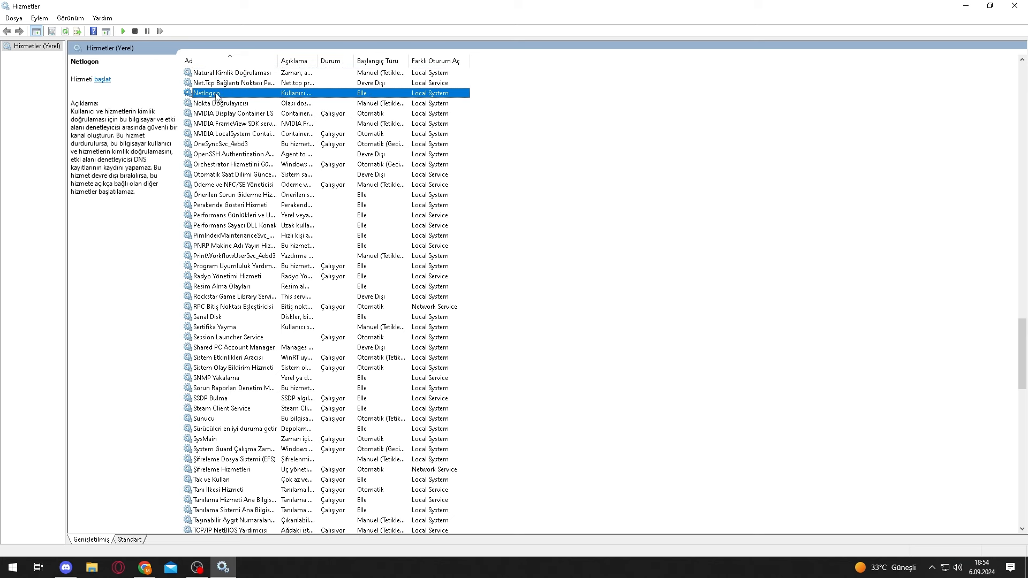
right_click(383, 96)
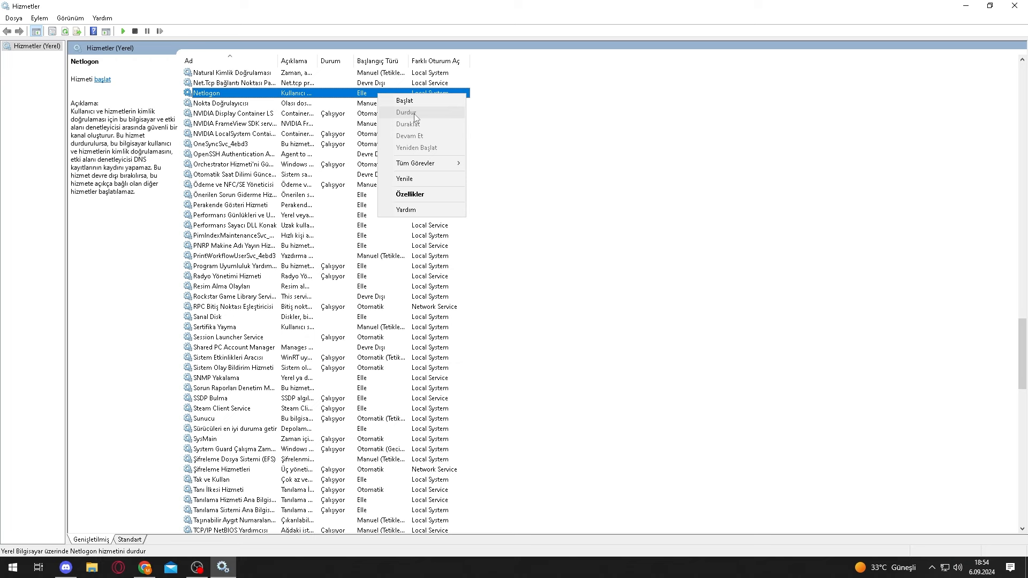
left_click(409, 194)
left_click(536, 284)
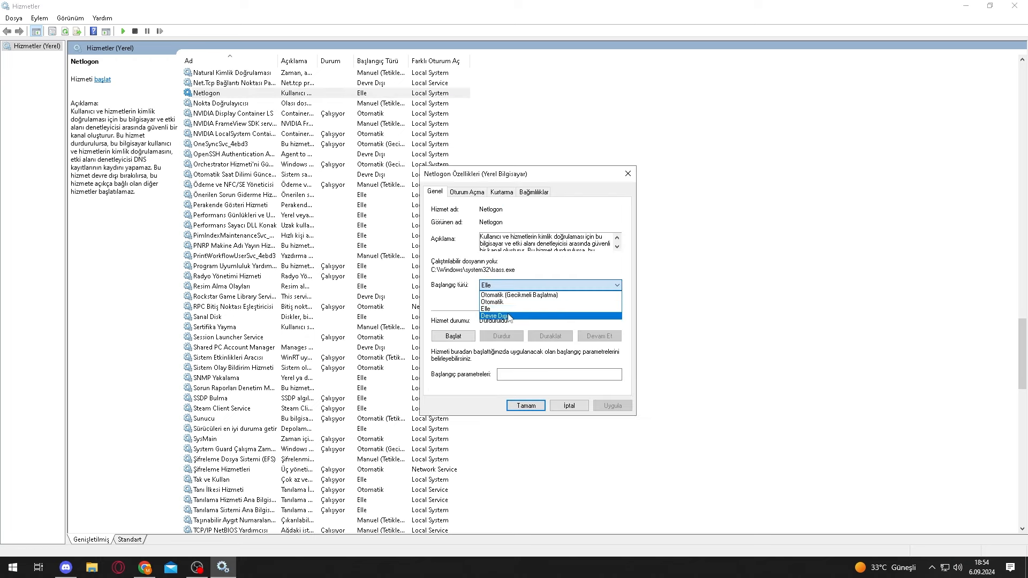
left_click(509, 317)
left_click(611, 405)
left_click(526, 405)
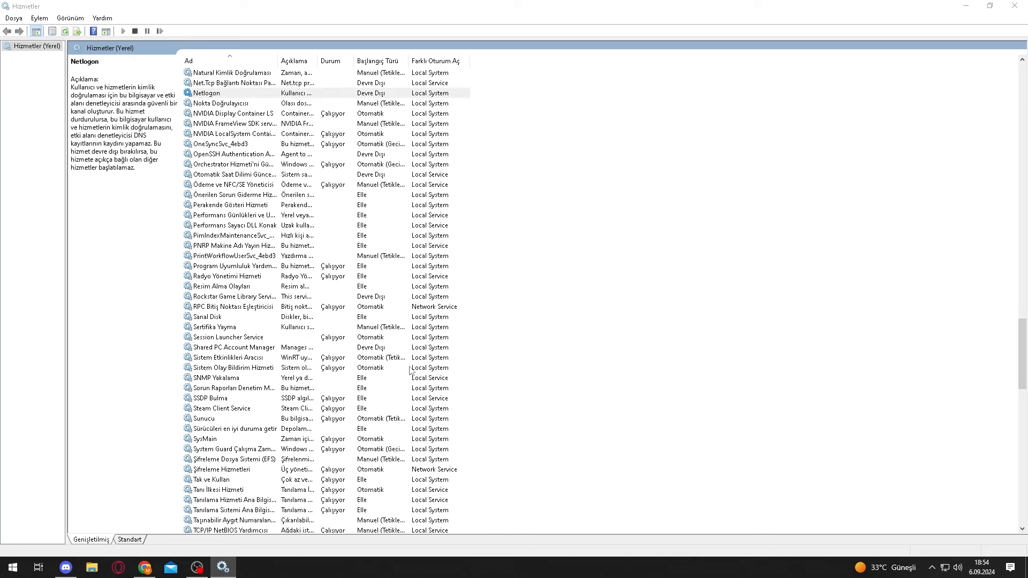
Step: Find Windows Insider Hizmeti among the services and set its startup type to Devre Dışı
left_click(269, 124)
left_click(263, 164)
key("w")
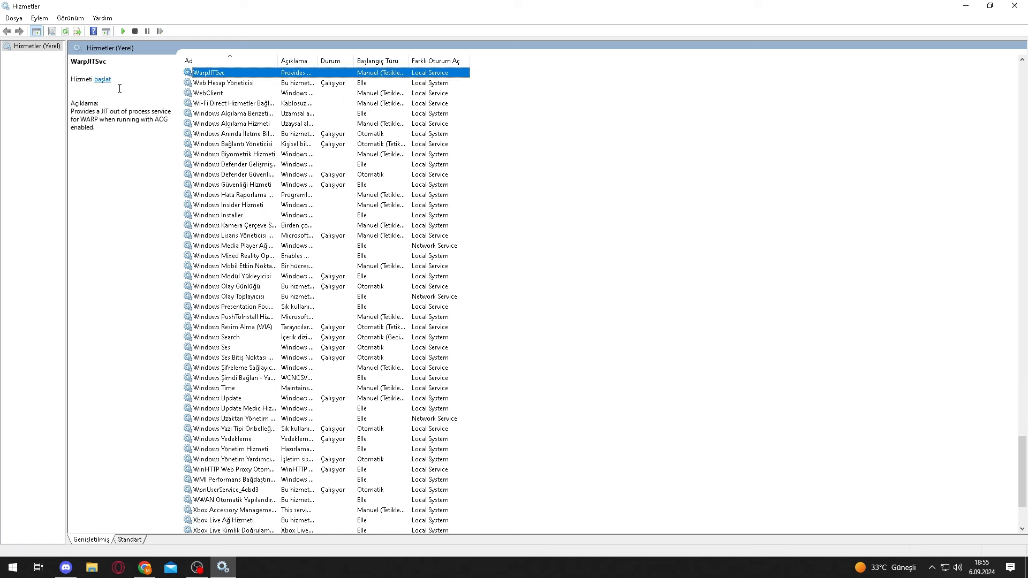
scroll(292, 115, "down", 3)
left_click(283, 114)
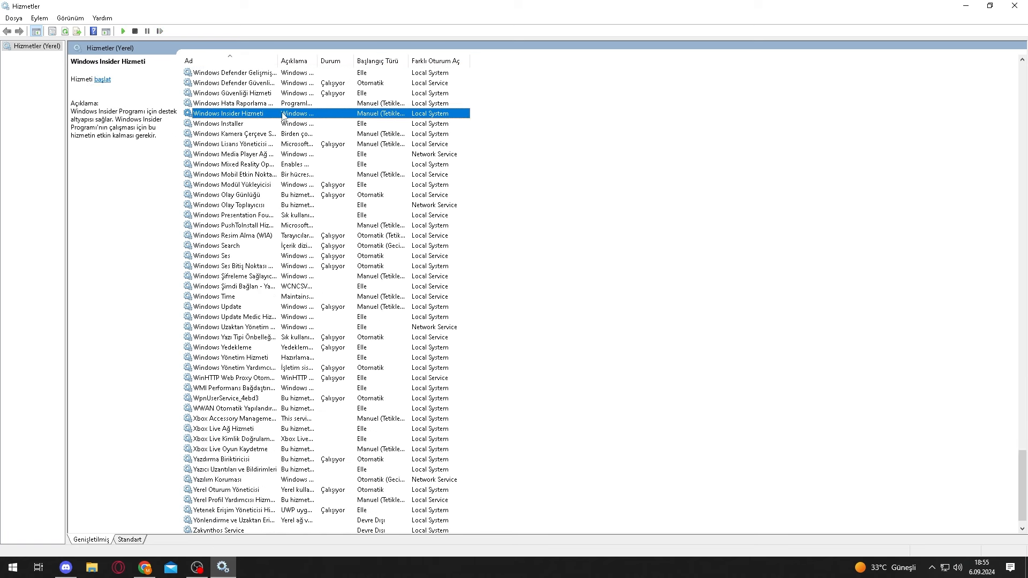
right_click(283, 114)
left_click(326, 224)
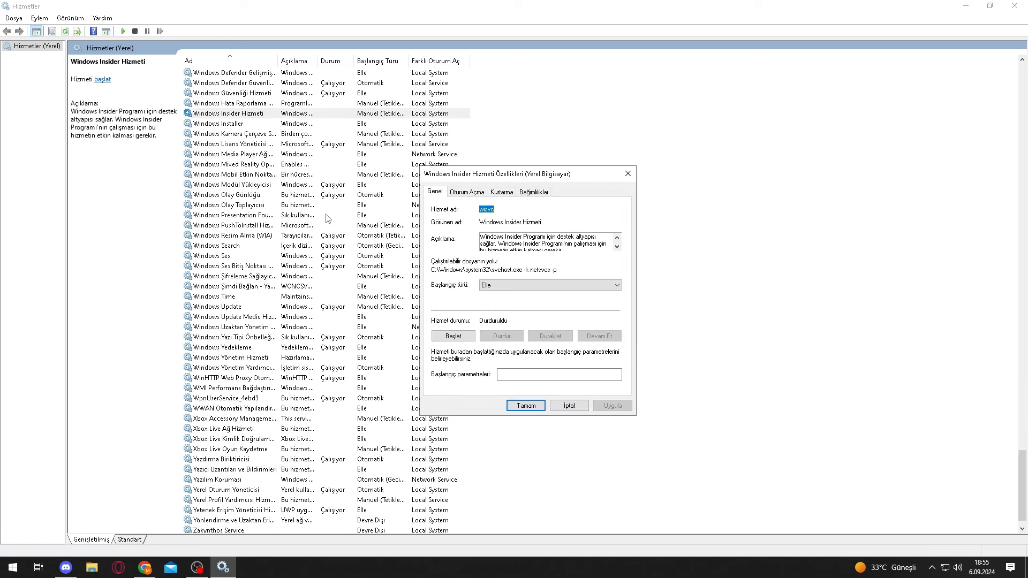
left_click(514, 285)
left_click(521, 321)
left_click(613, 406)
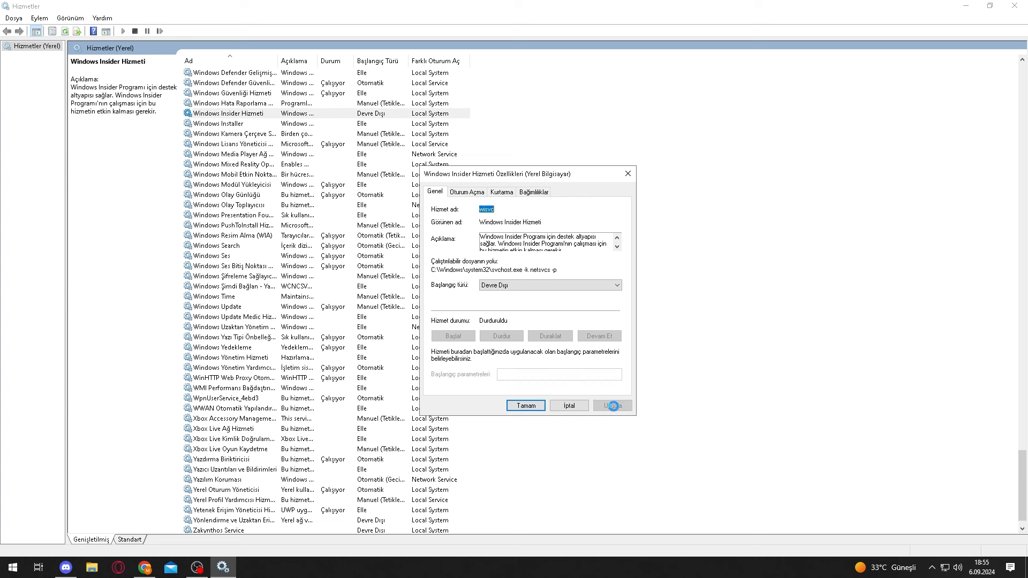
left_click(521, 406)
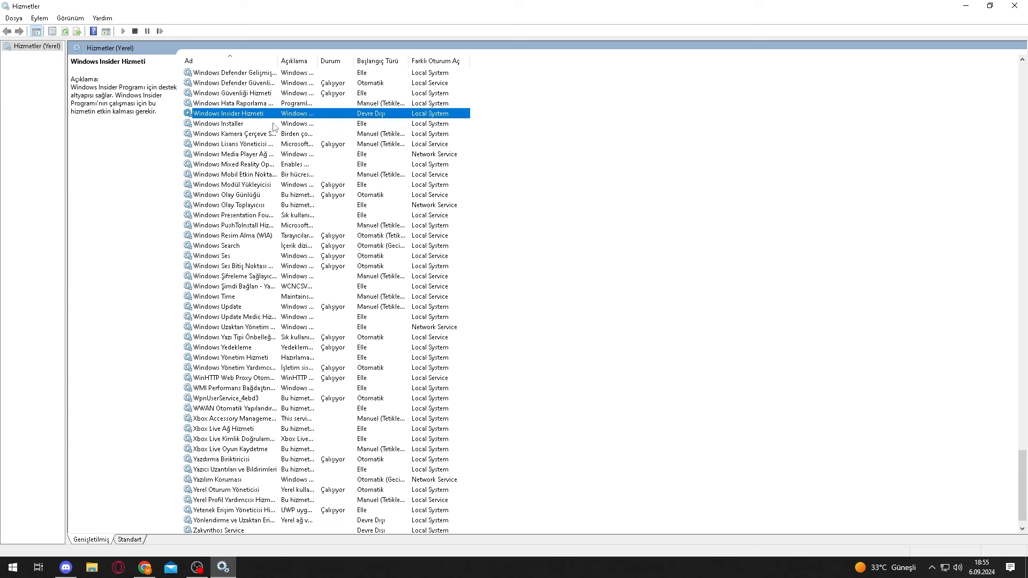
Step: Examine the descriptions of Windows Installer, Windows Kamera Çerçeve Sunucusu and Windows Media Player Ağ Paylaşımı Hizmeti
left_click(224, 124)
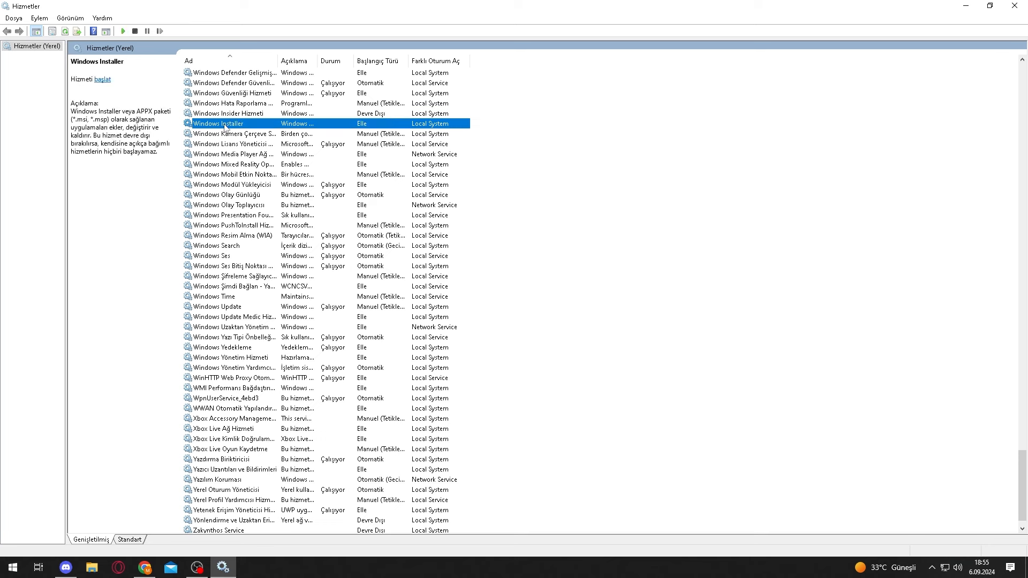
left_click(237, 116)
left_click(250, 135)
left_click(343, 116)
left_click(263, 134)
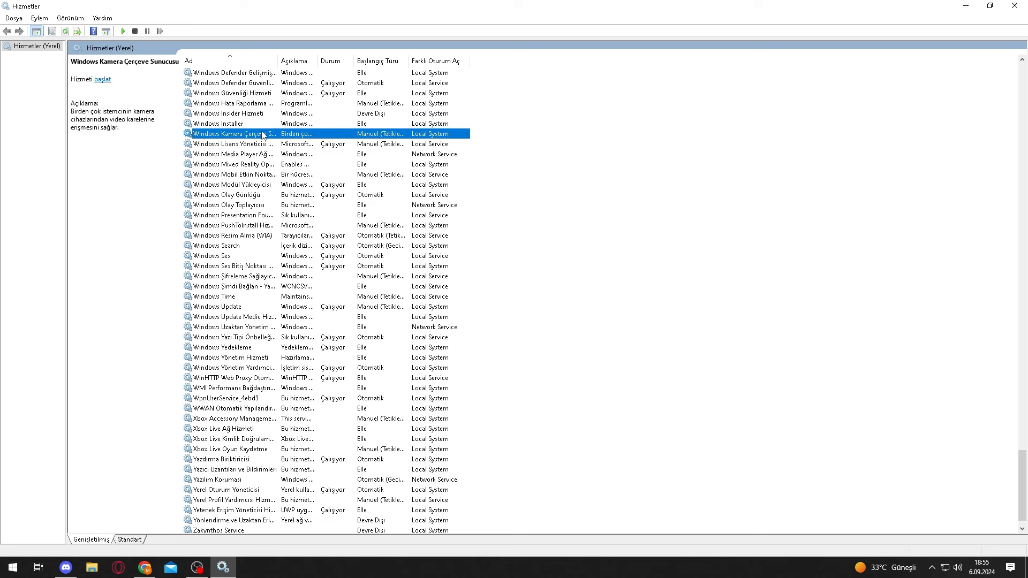
left_click(276, 124)
left_click(261, 136)
left_click(261, 155)
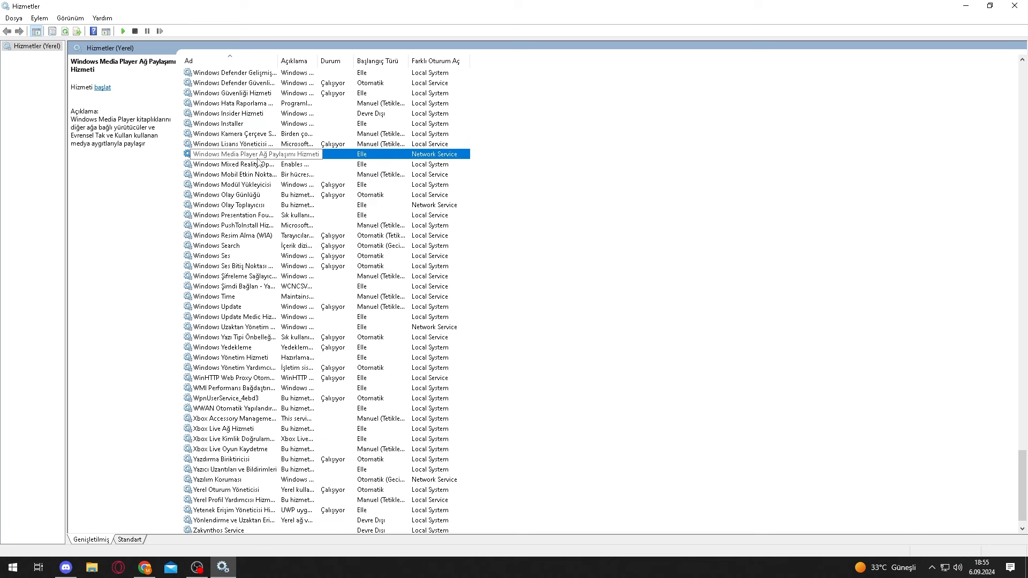
Step: Find the Ebeveyn Denetimleri service and set its startup type to Devre Dışı
key("e")
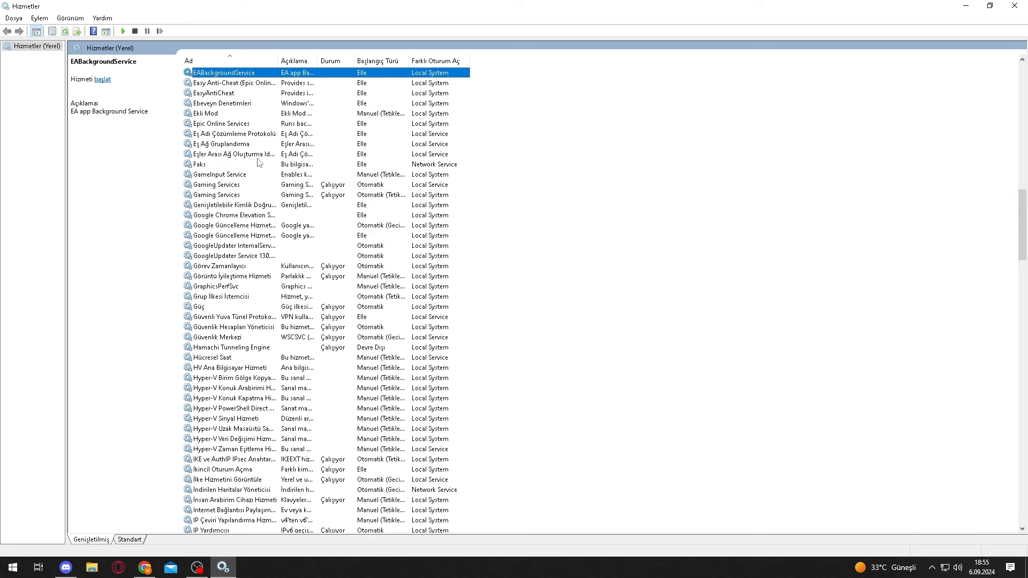
right_click(234, 104)
left_click(262, 209)
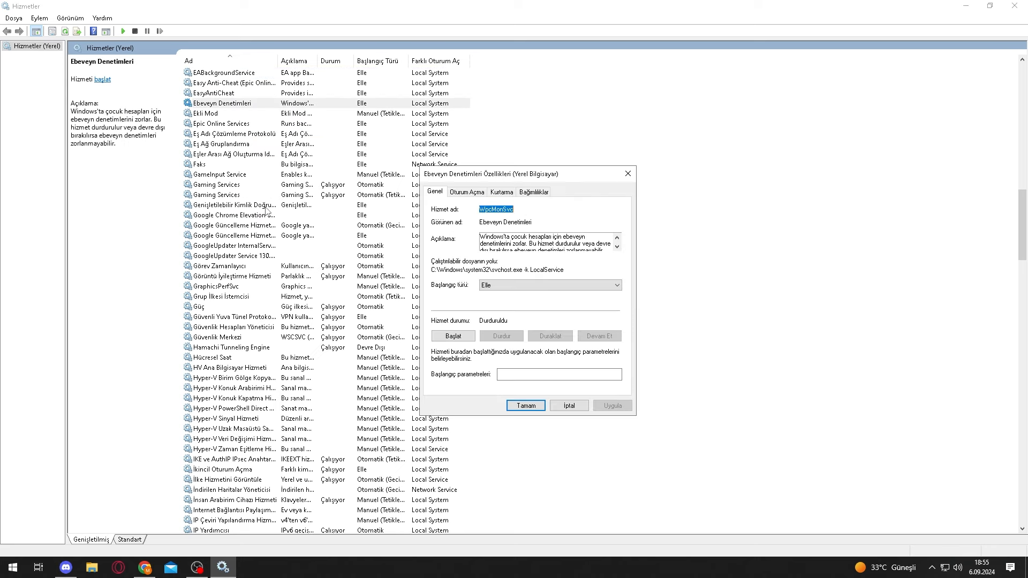
left_click(523, 285)
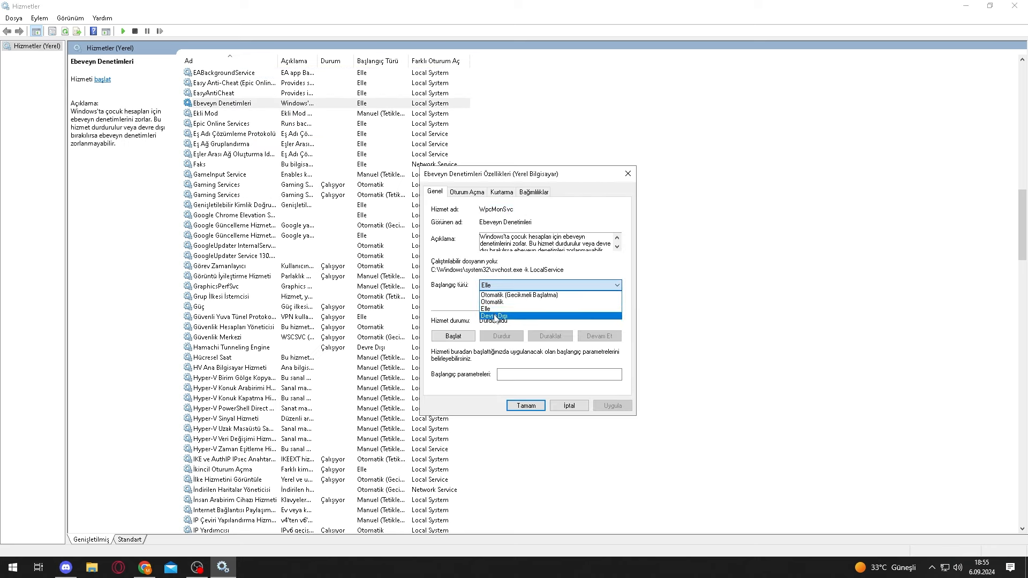
left_click(522, 317)
left_click(525, 406)
Step: Look over the Bluetooth services and set the startup type of Bluetooth Destek Hizmeti to Devre Dışı
left_click(366, 229)
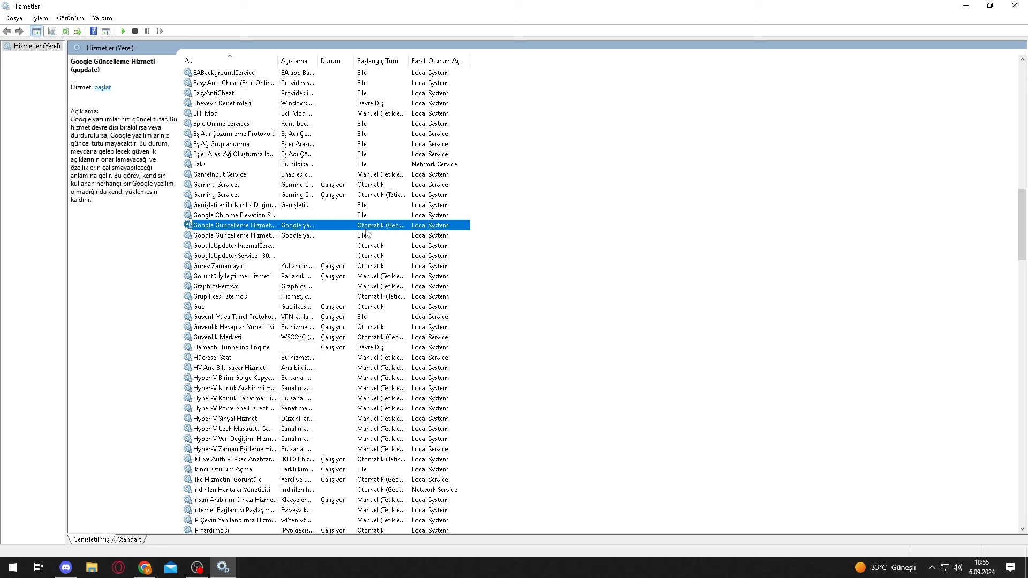
key("b")
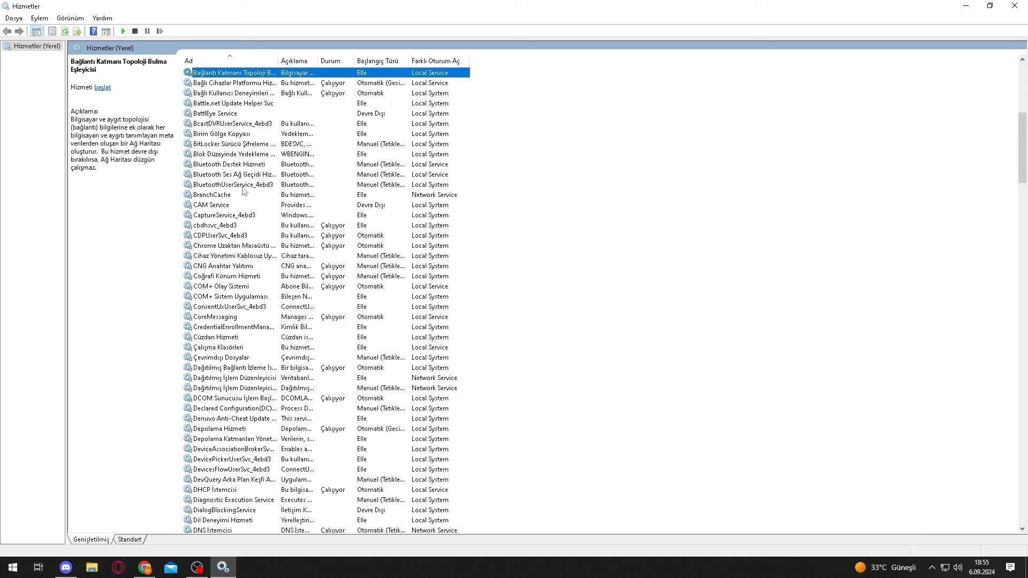
left_click(245, 167)
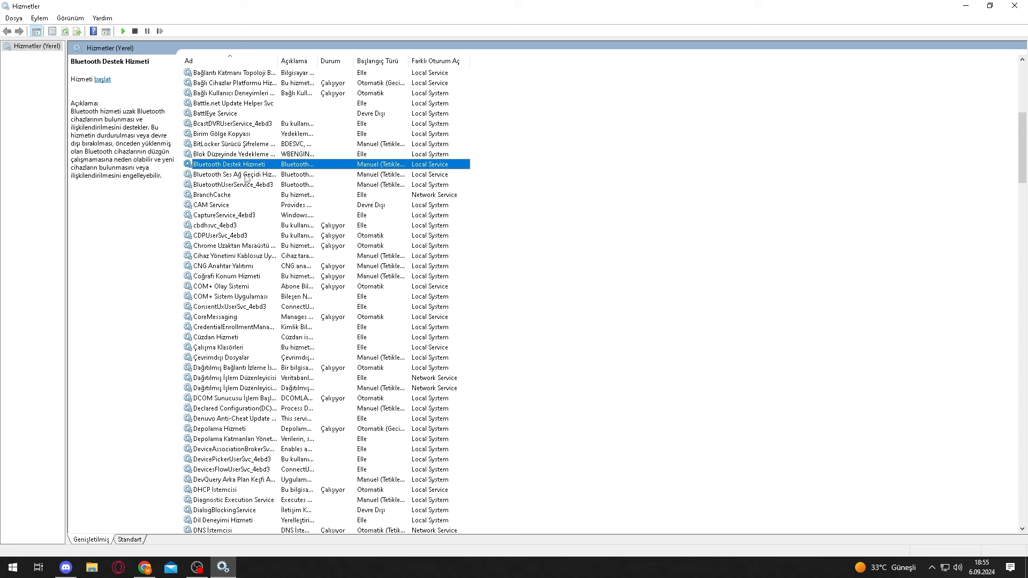
left_click(244, 176)
left_click(236, 186)
left_click(234, 175)
left_click(229, 167)
right_click(229, 167)
left_click(291, 266)
left_click(517, 285)
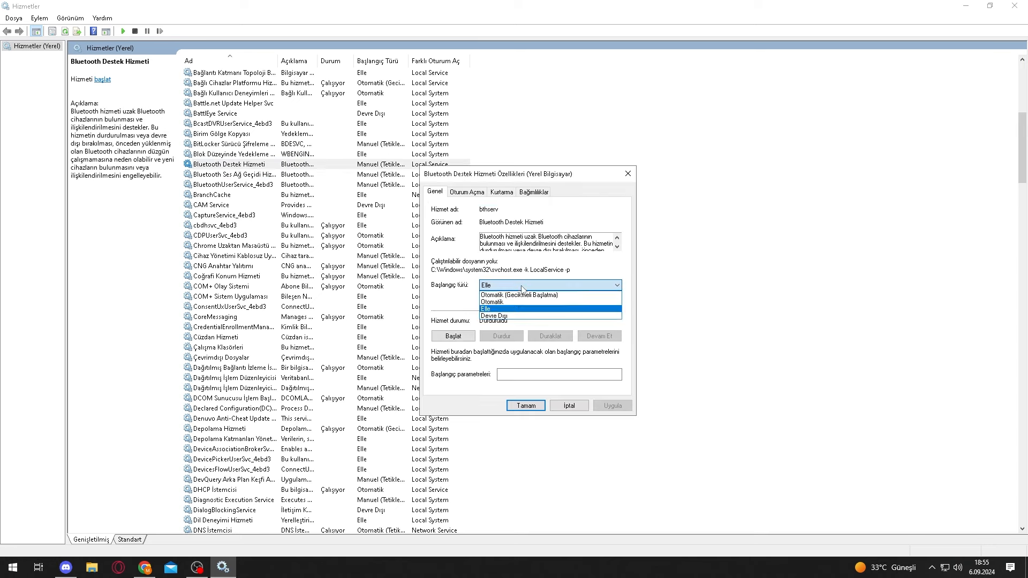
left_click(517, 317)
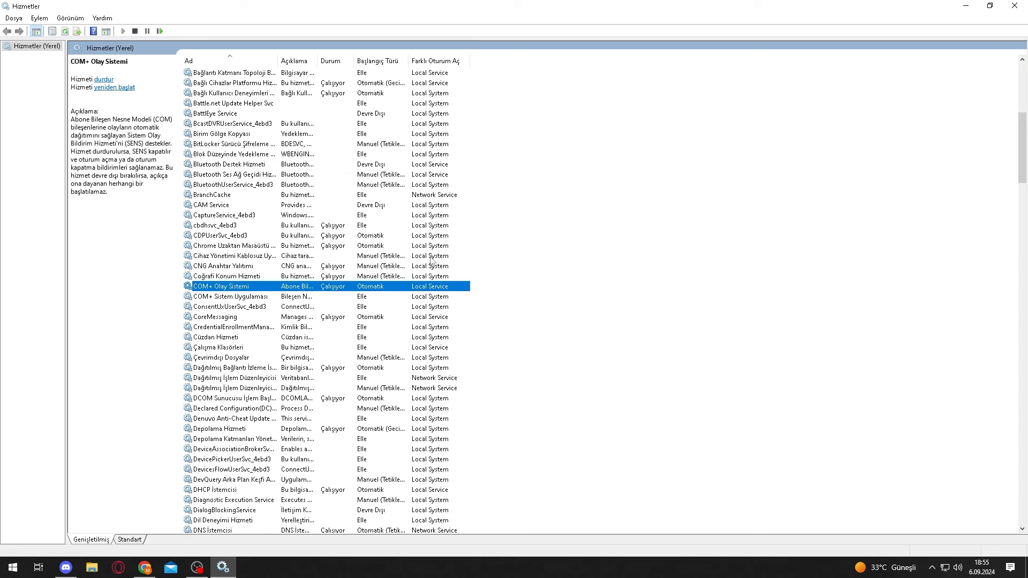
Step: Find the Yazdırma Biriktiricisi service and stop it
left_click(431, 258)
key("y")
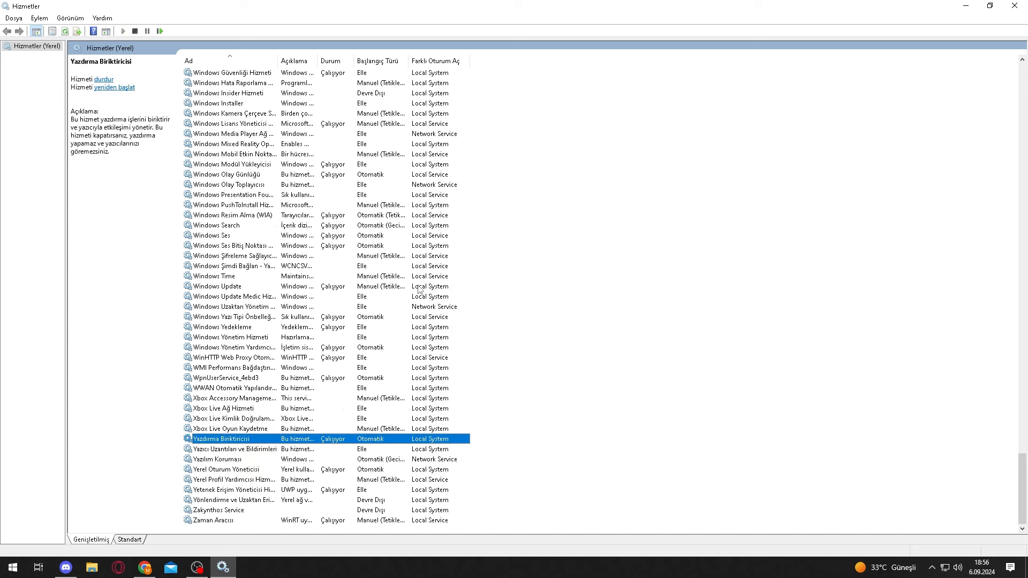
right_click(337, 440)
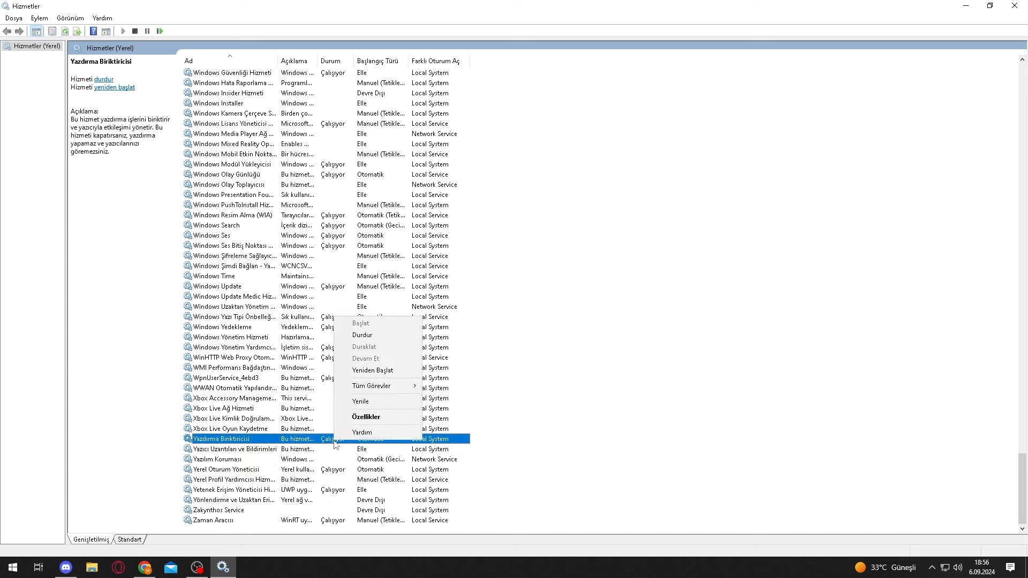
left_click(377, 335)
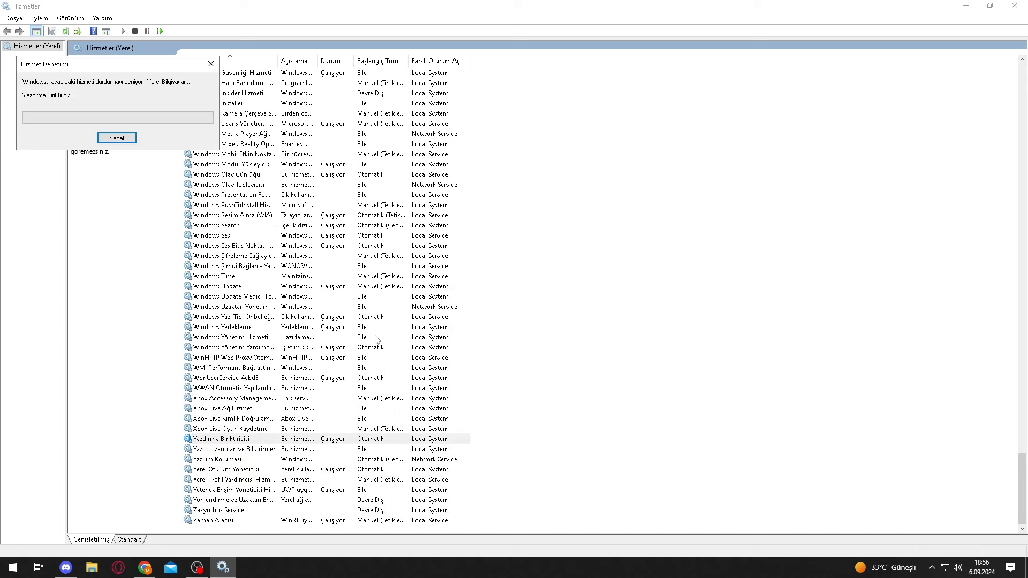
left_click(393, 328)
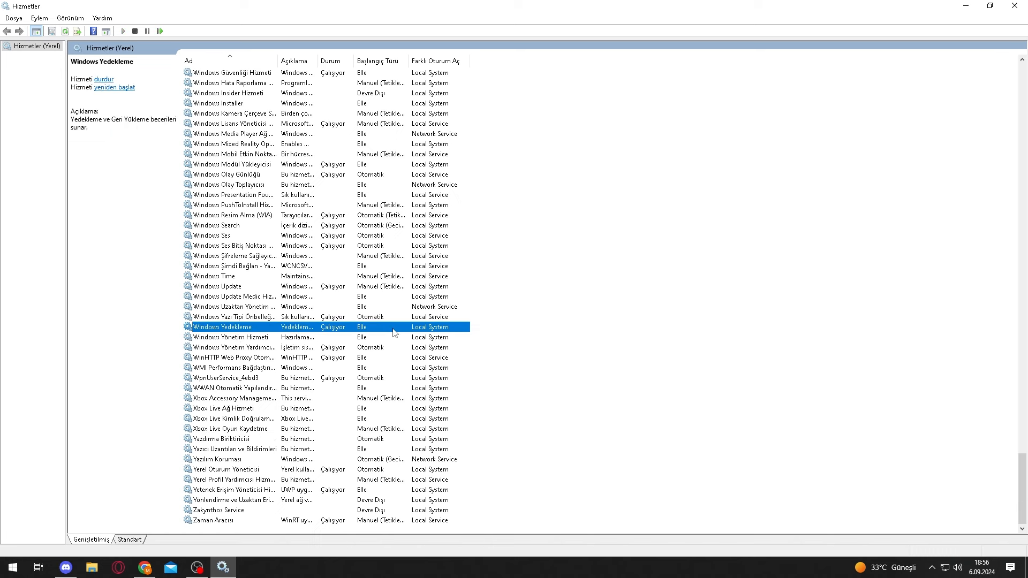
Step: Find Perakende Gösteri Hizmeti among the services and set its startup type to Devre Dışı
key("p")
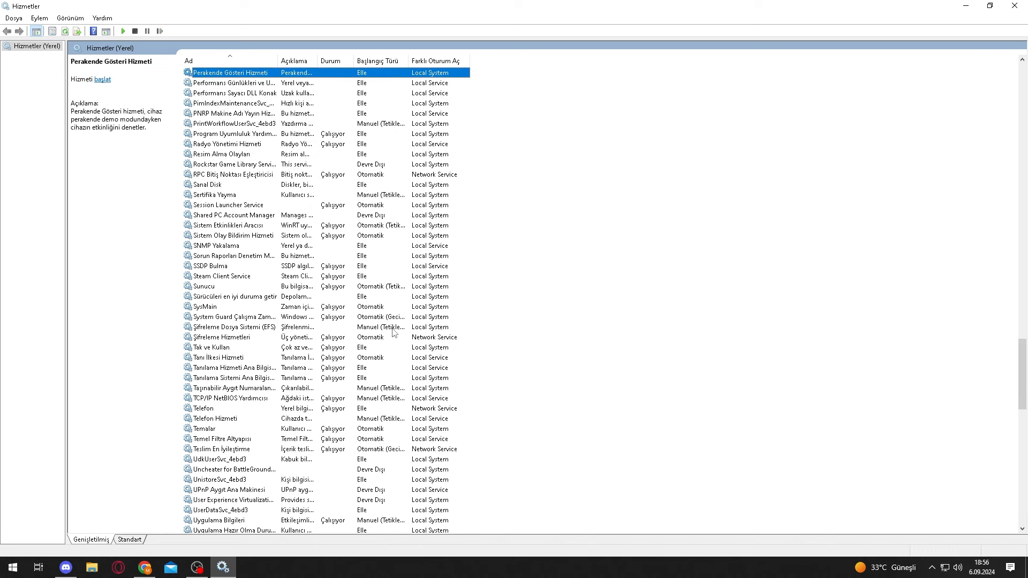
right_click(254, 76)
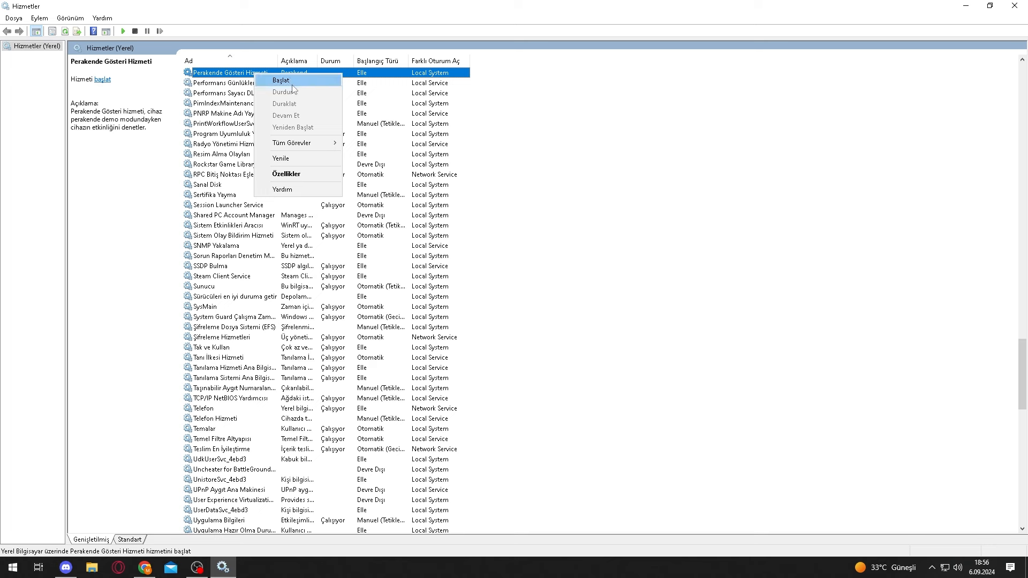
left_click(300, 173)
left_click(495, 271)
left_click(493, 302)
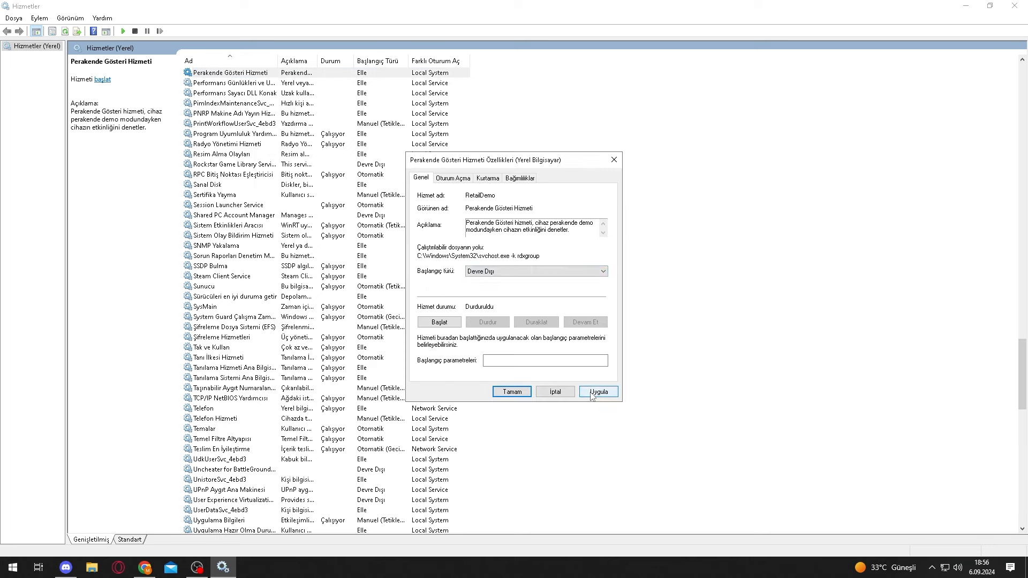
left_click(598, 391)
left_click(512, 392)
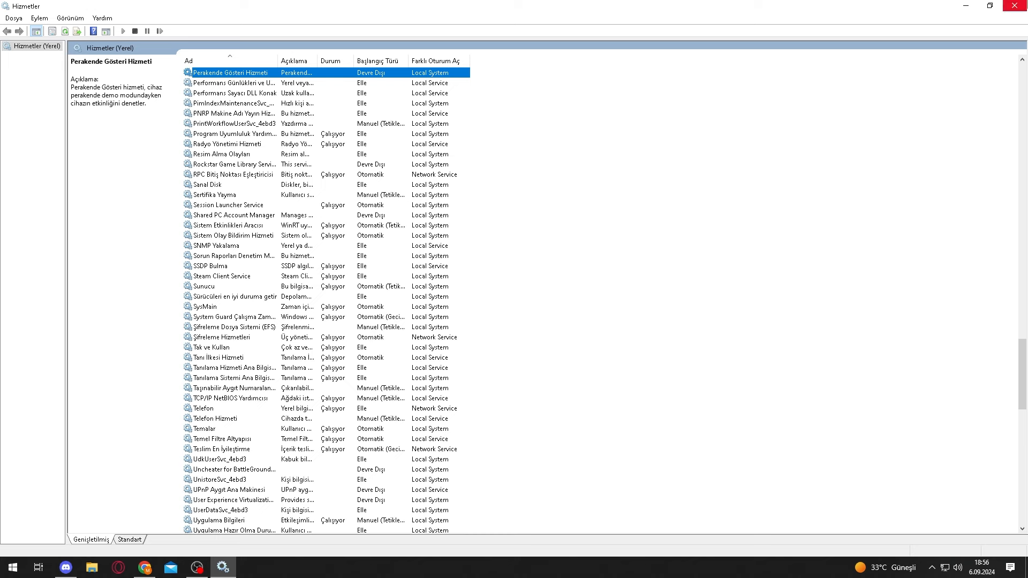
Step: Find BitLocker Sürücü Şifreleme Hizmeti and set its startup type to Devre Dışı
left_click(403, 390)
key("b")
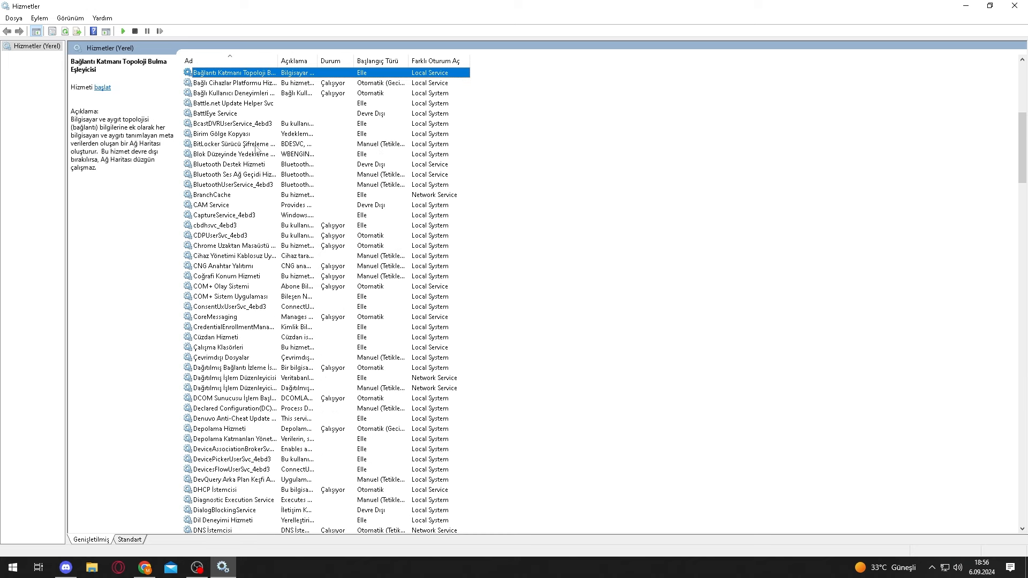
left_click(217, 144)
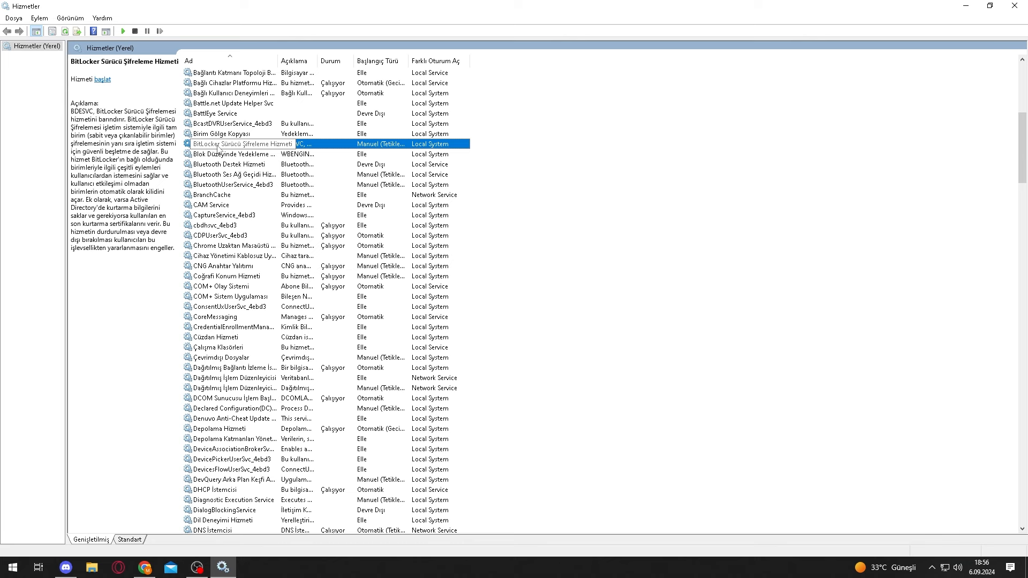
right_click(218, 149)
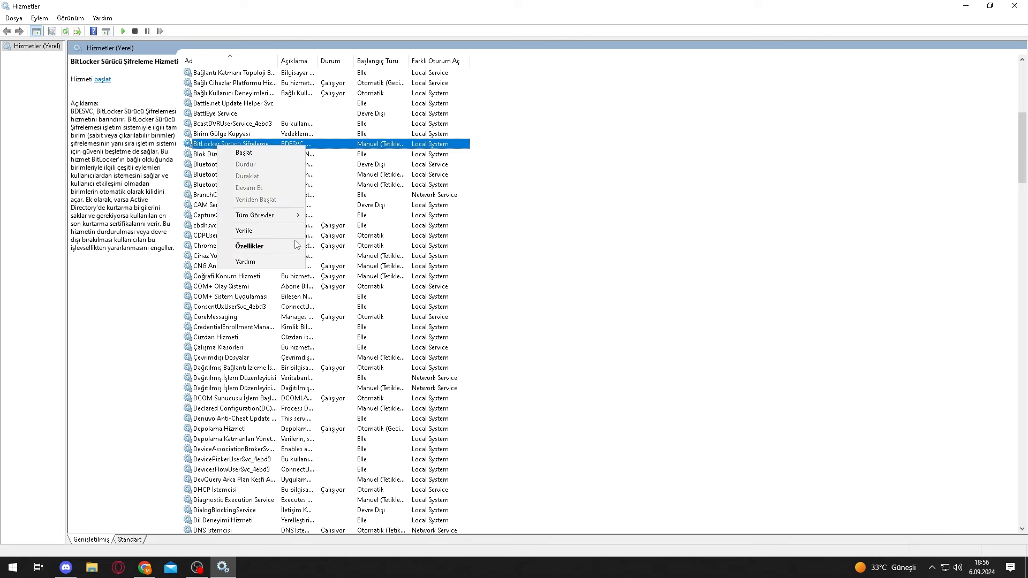
left_click(278, 246)
left_click(533, 275)
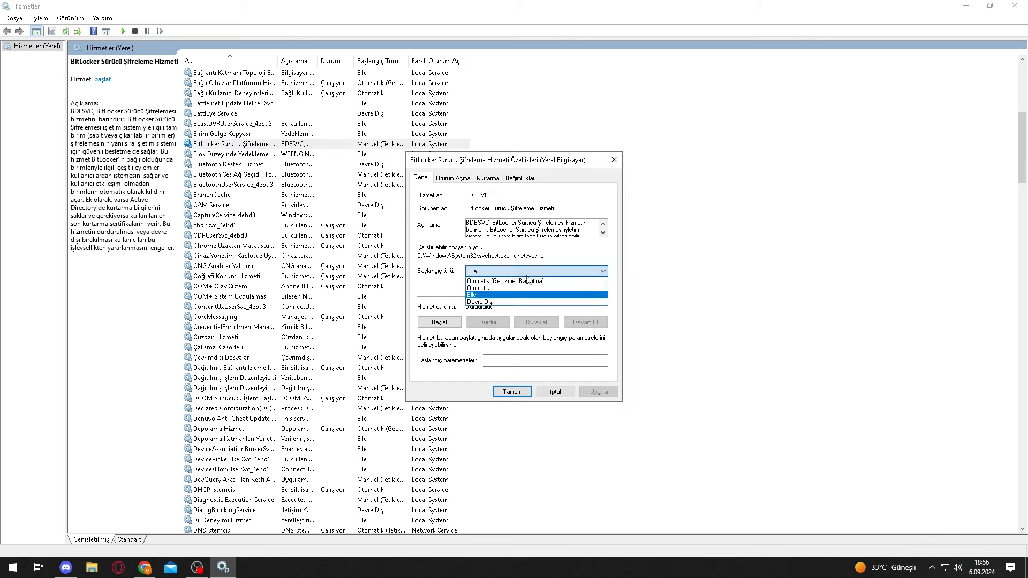
left_click(536, 304)
left_click(598, 393)
left_click(512, 391)
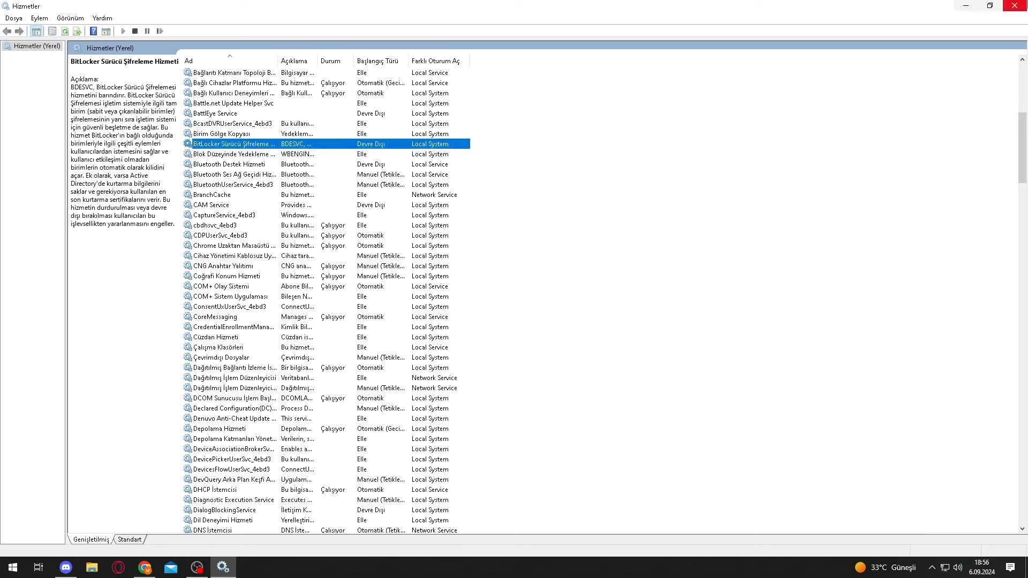
Step: Look over the remaining Windows and Xbox Live services at the end of the list, and close the services window
scroll(226, 329, "down", 20)
left_click(238, 387)
left_click(235, 419)
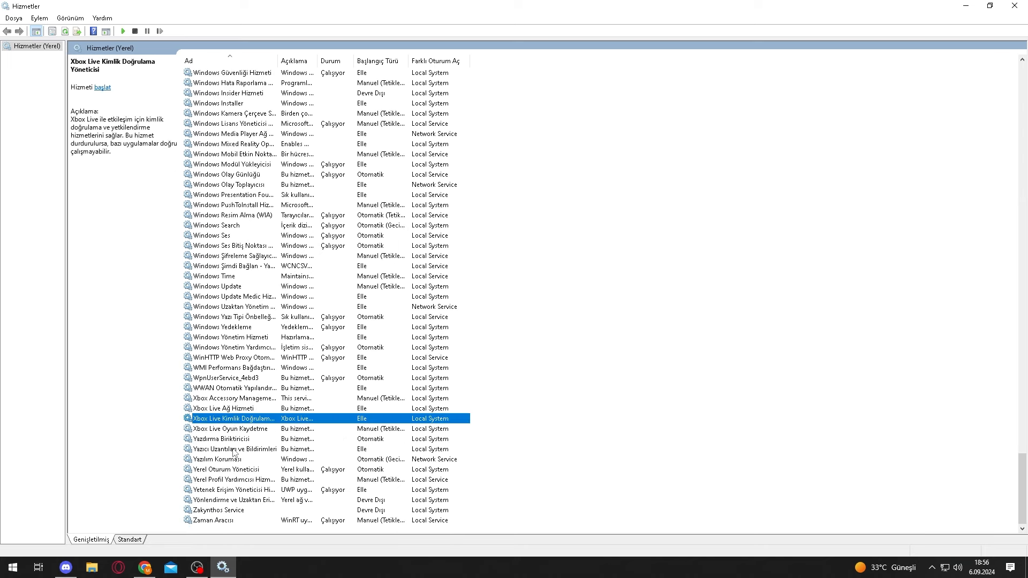
left_click(241, 469)
left_click(238, 428)
left_click(236, 368)
left_click(238, 308)
left_click(231, 225)
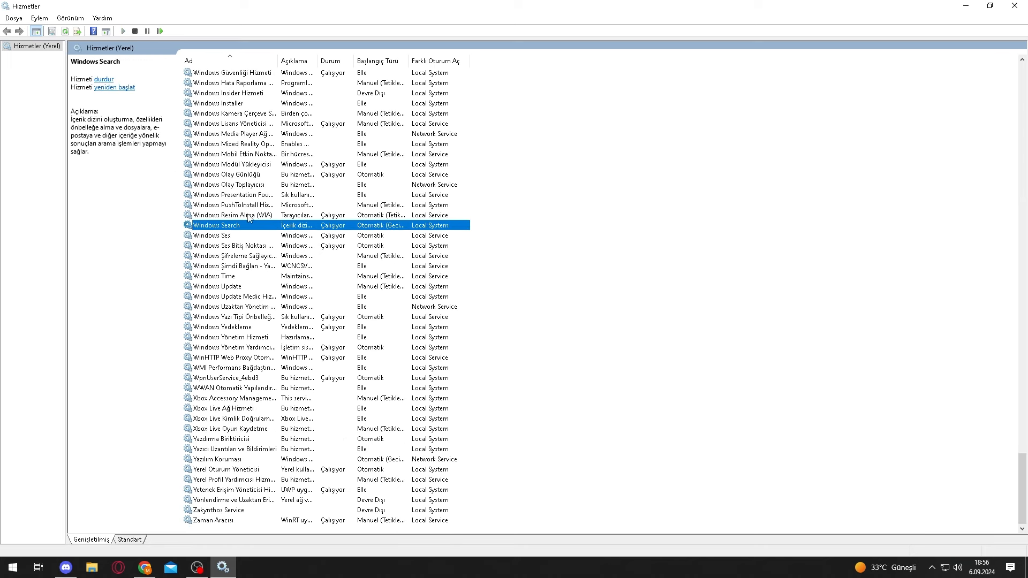
left_click(248, 154)
left_click(247, 114)
left_click(266, 104)
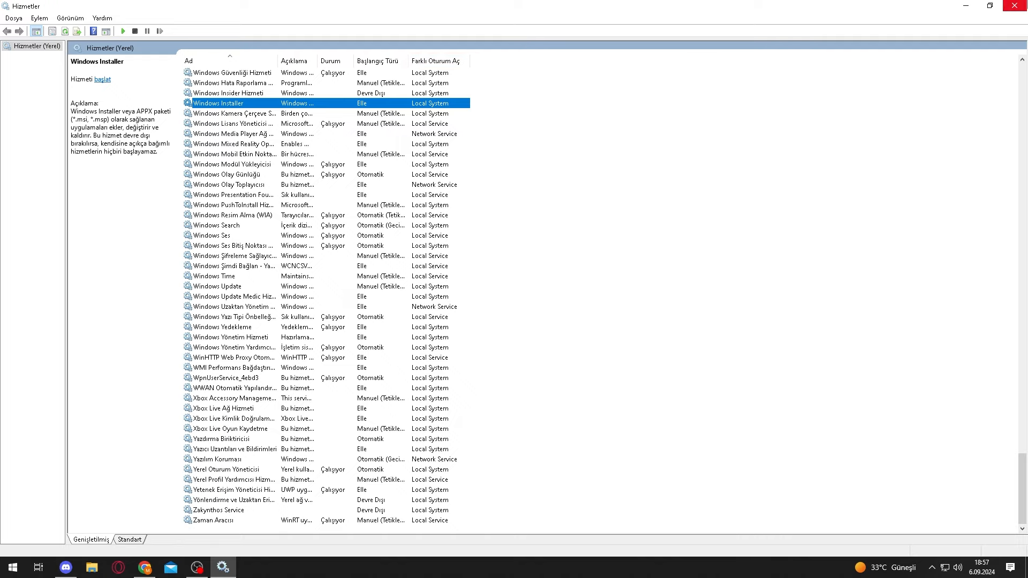
left_click(1014, 5)
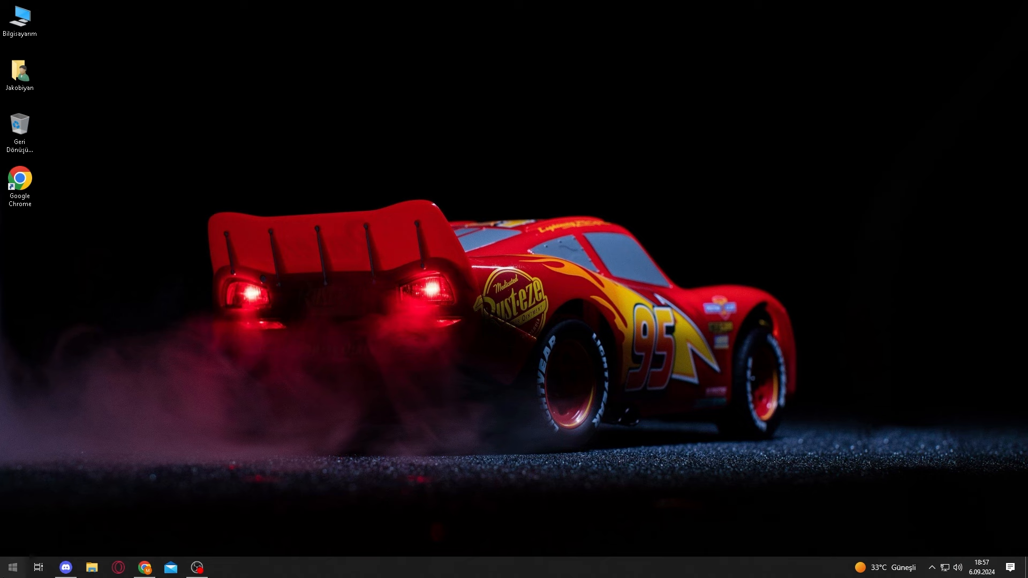
Step: Search Windows for "izinler ve", review the İzinler ve Geçmiş options for safe search, cloud content and search history, and close the settings
key("super")
type("izinler ve")
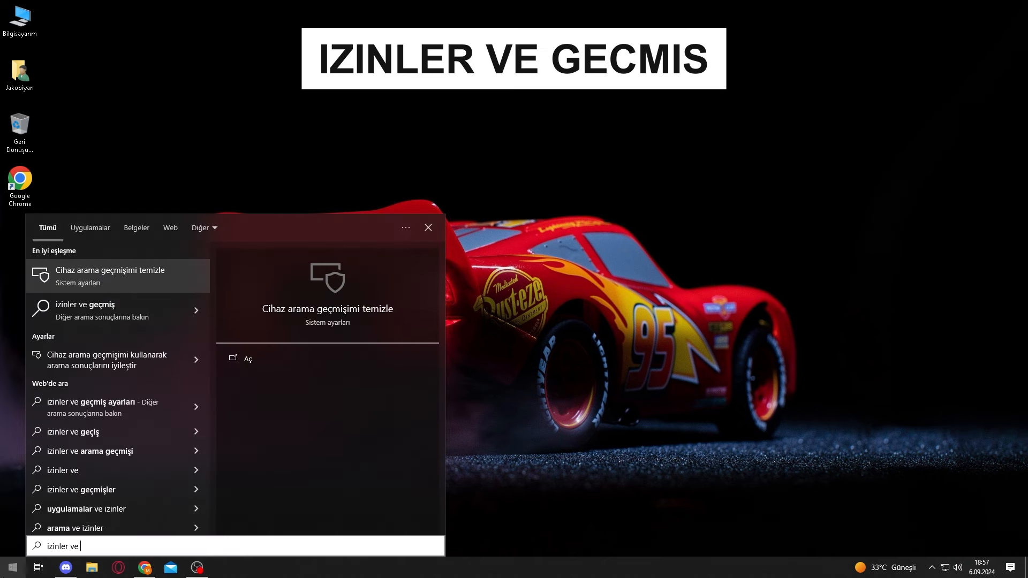
left_click(136, 275)
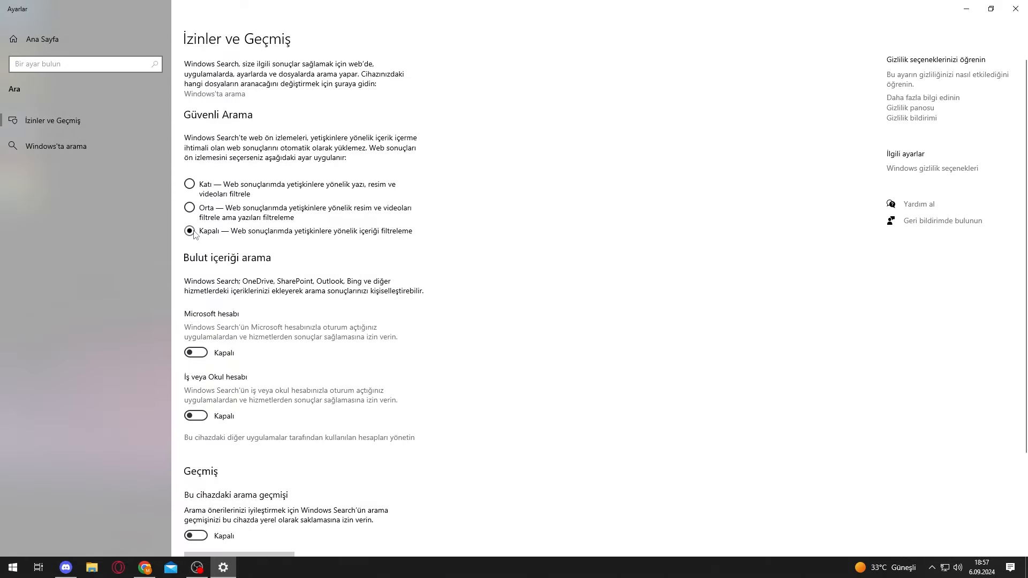
scroll(203, 422, "down", 2)
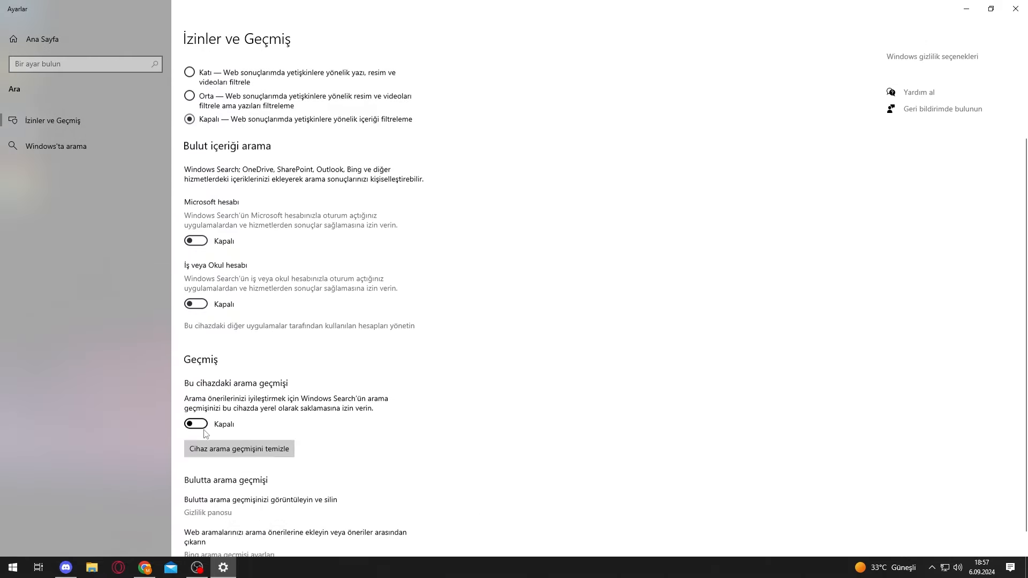
scroll(206, 434, "down", 1)
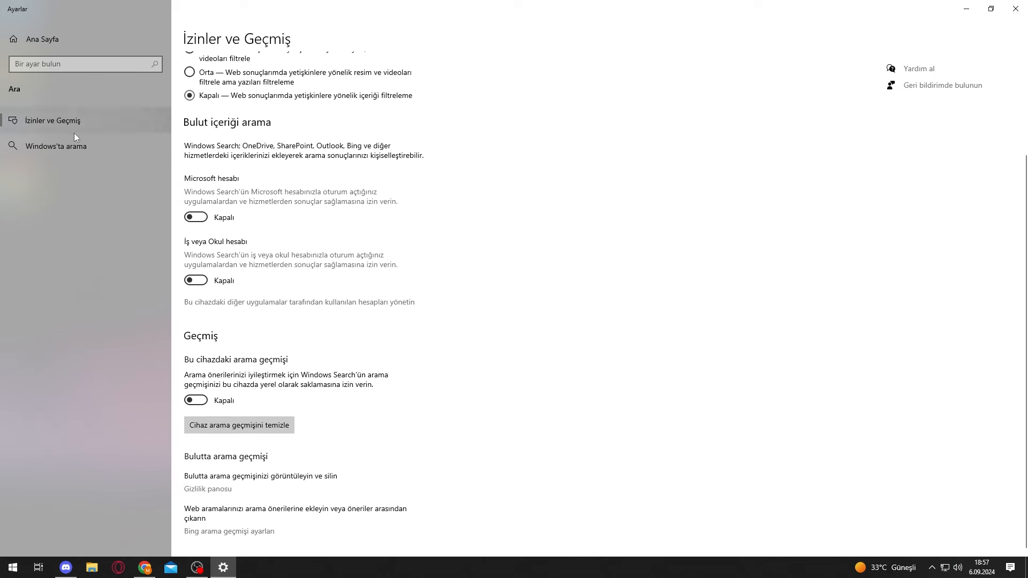
left_click(1015, 9)
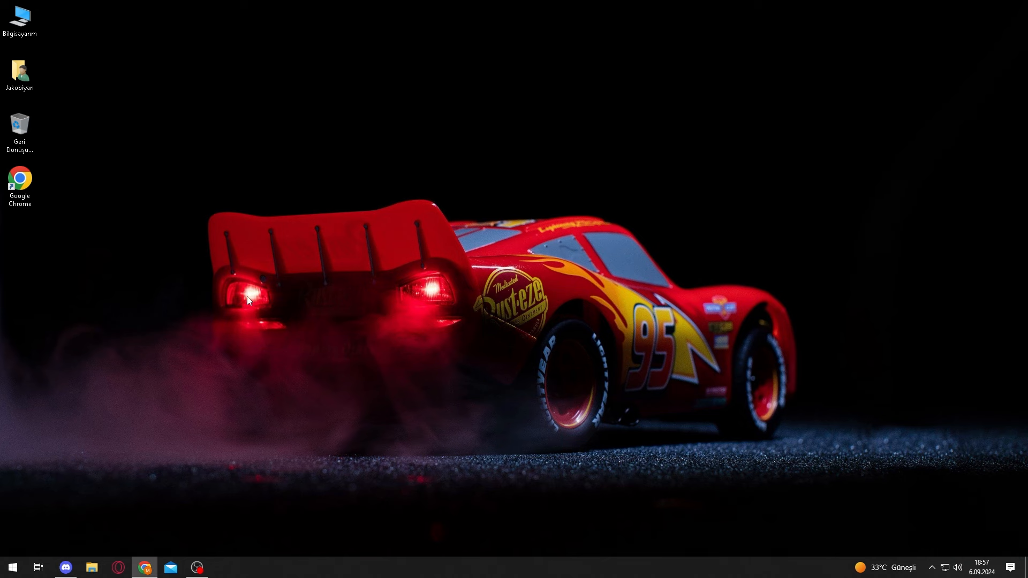
Step: Open Grafik ayarları from the desktop's display settings and review the GPU scheduling option and the graphics performance app list
right_click(360, 220)
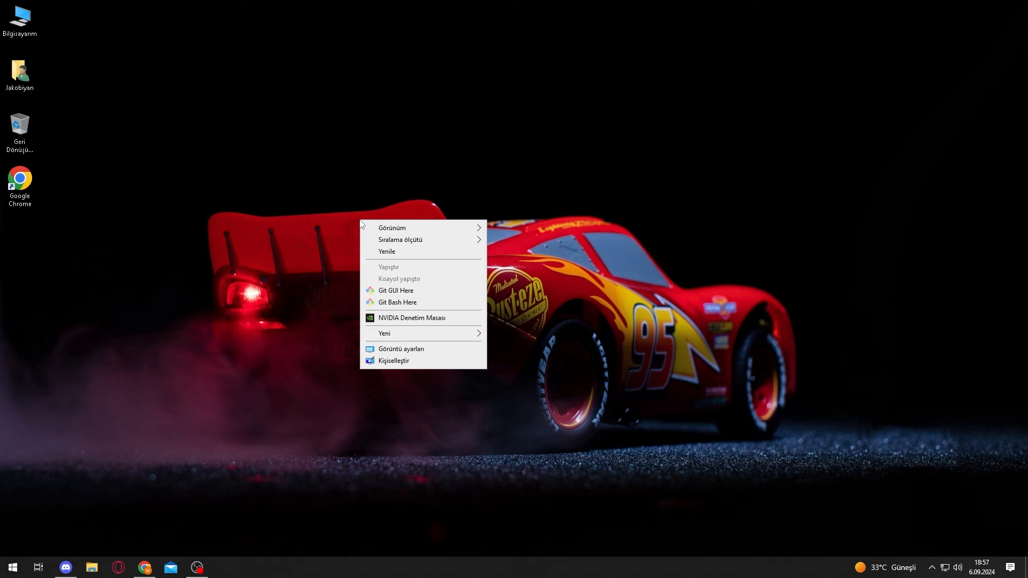
left_click(409, 349)
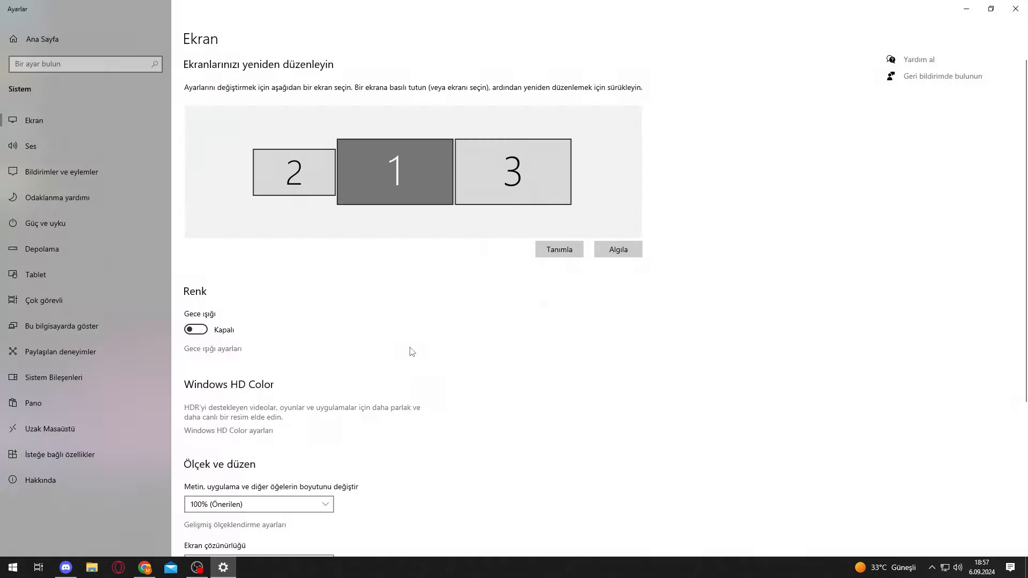
scroll(302, 373, "down", 5)
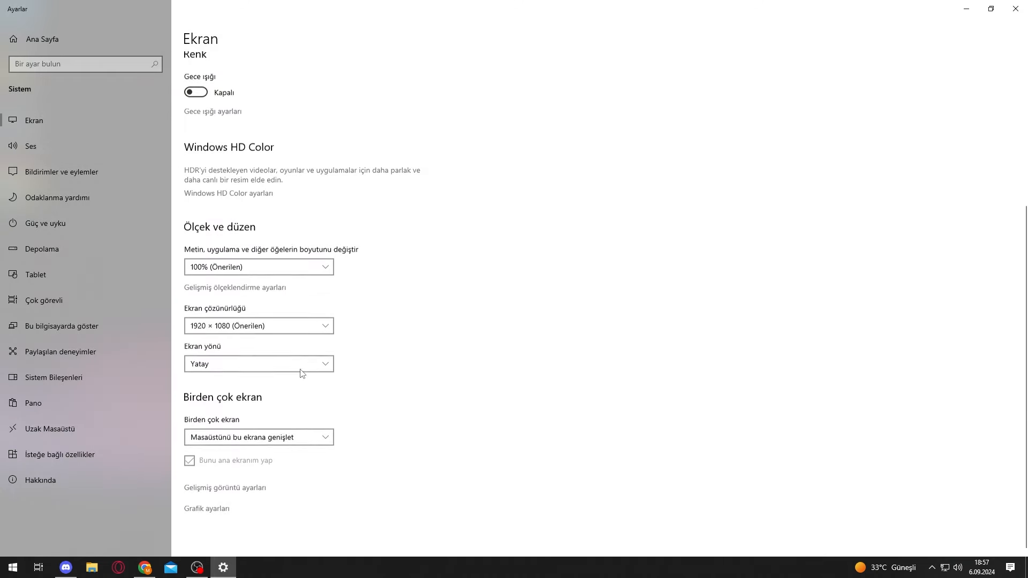
left_click(218, 510)
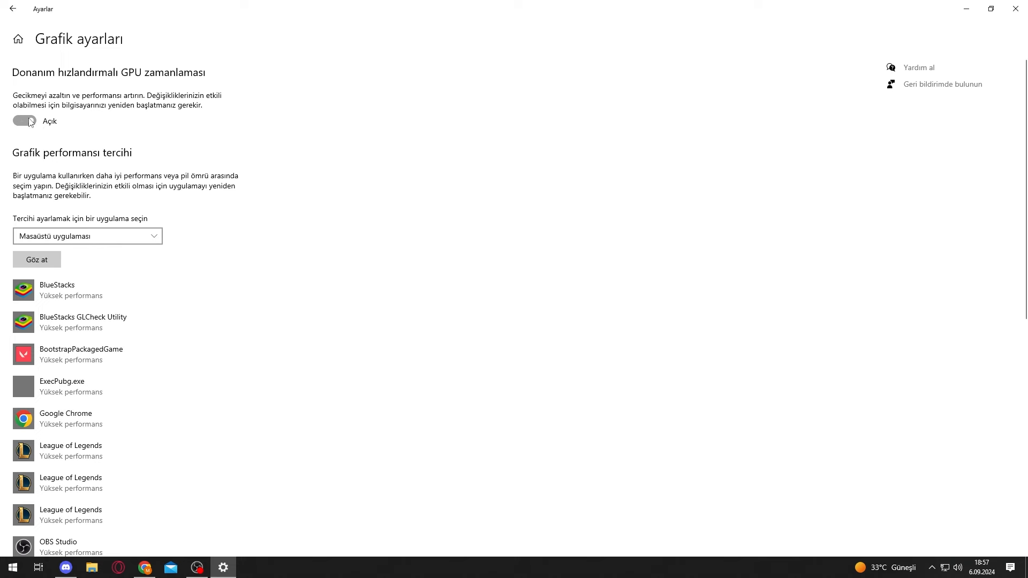
scroll(152, 305, "down", 7)
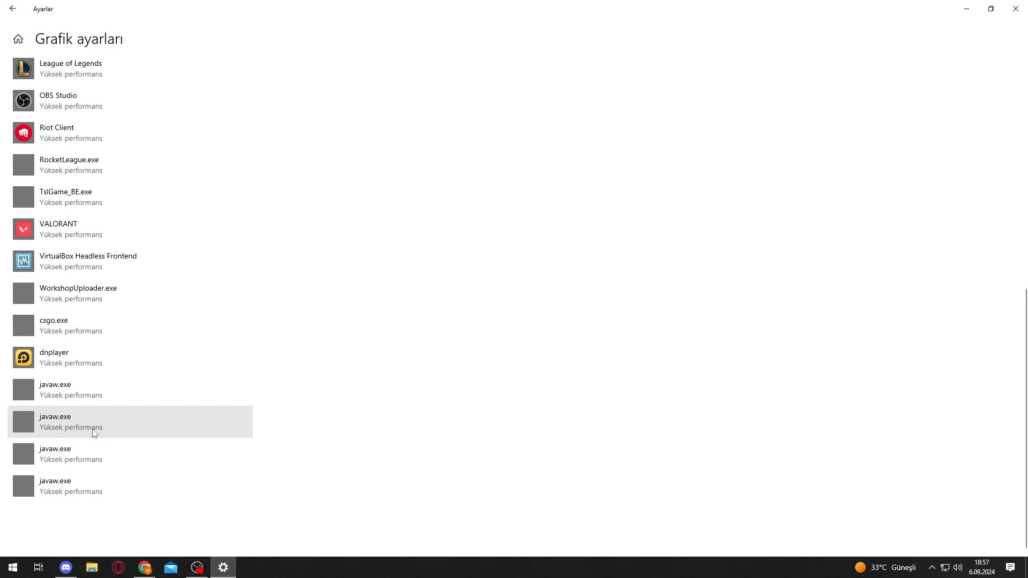
scroll(85, 407, "up", 7)
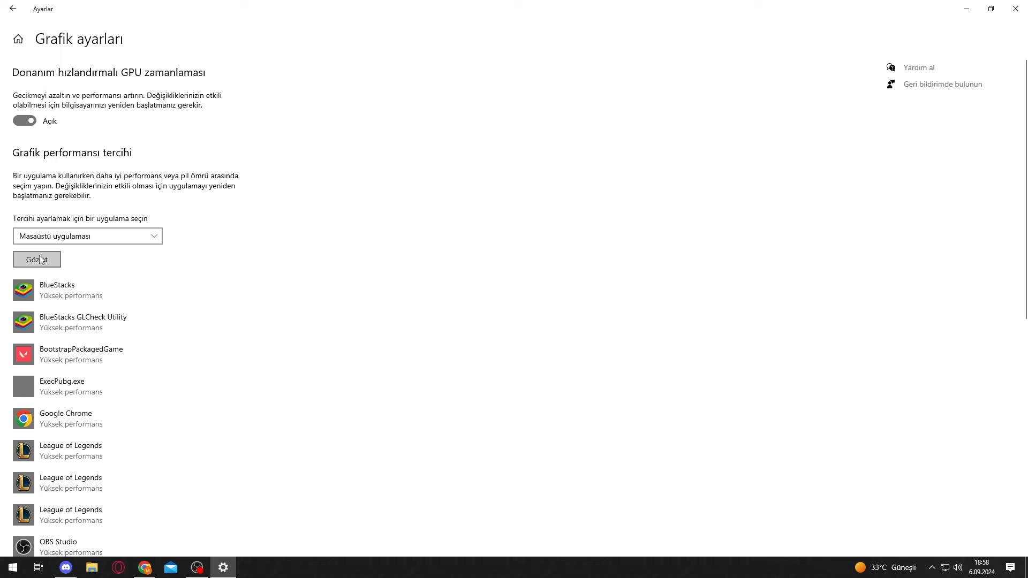
Step: Try to add the VALORANT application from C:\Riot Games\VALORANT\live to the graphics performance preference list
left_click(41, 259)
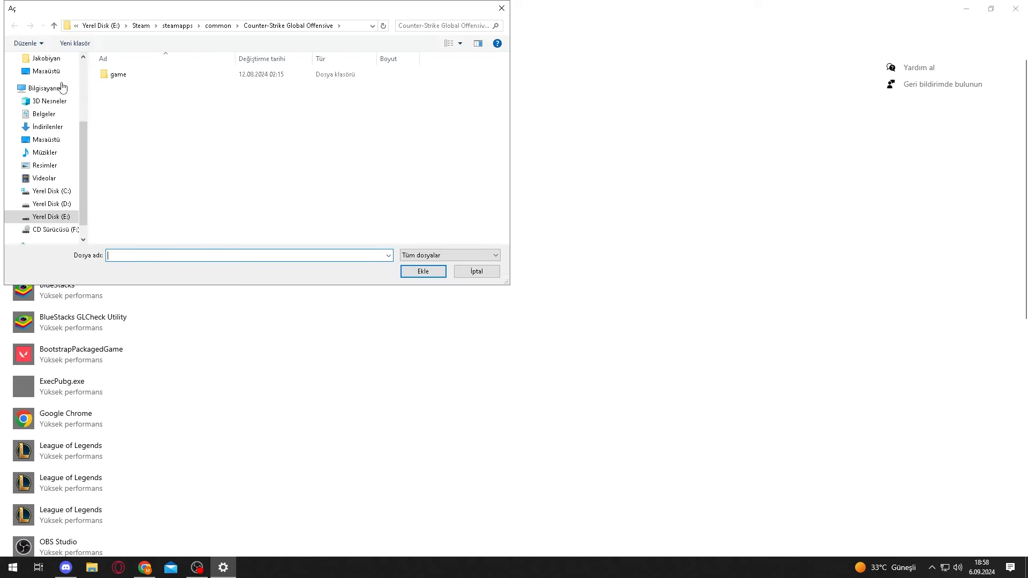
left_click(62, 193)
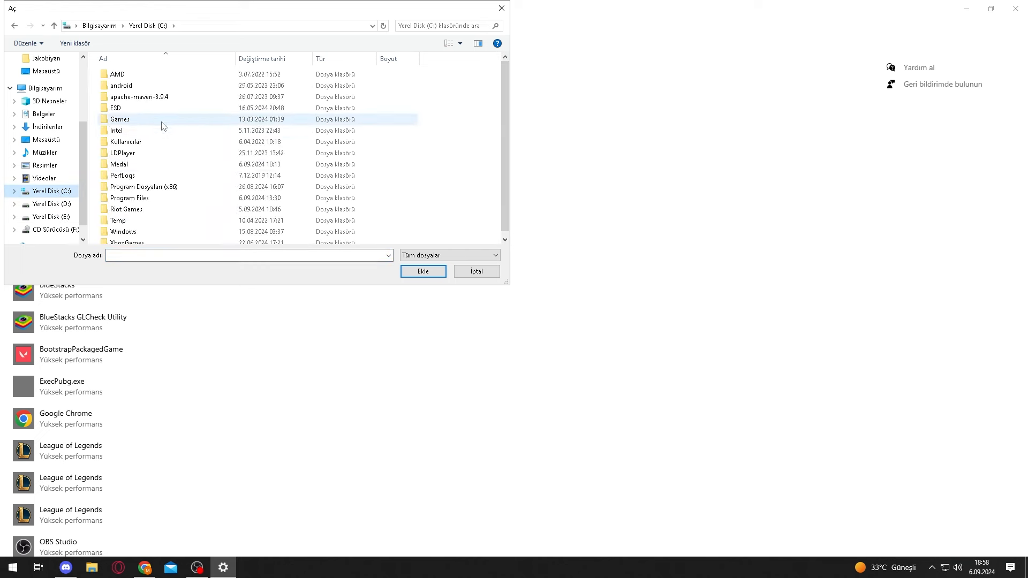
double_click(144, 204)
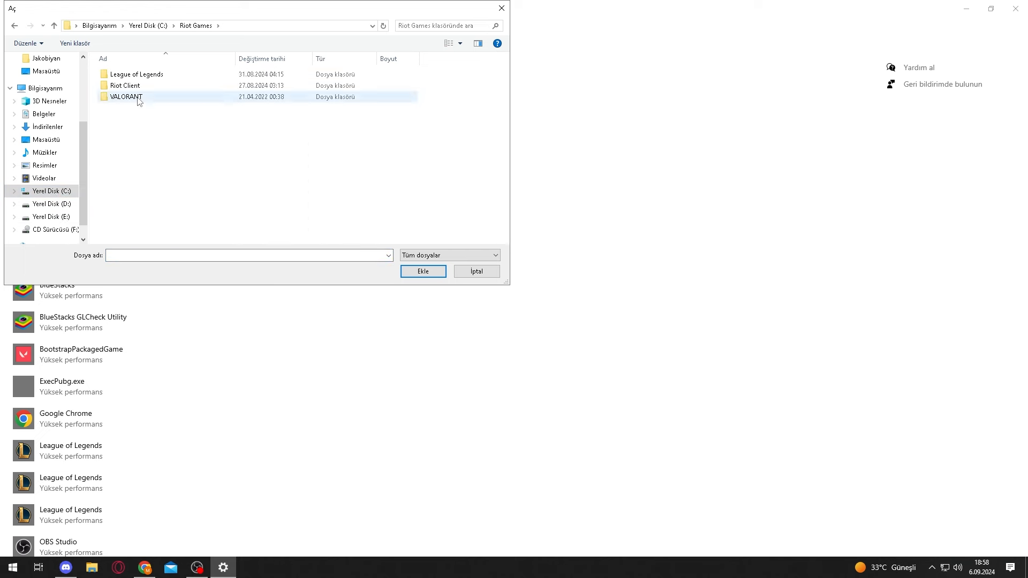
double_click(140, 97)
double_click(142, 75)
left_click(143, 97)
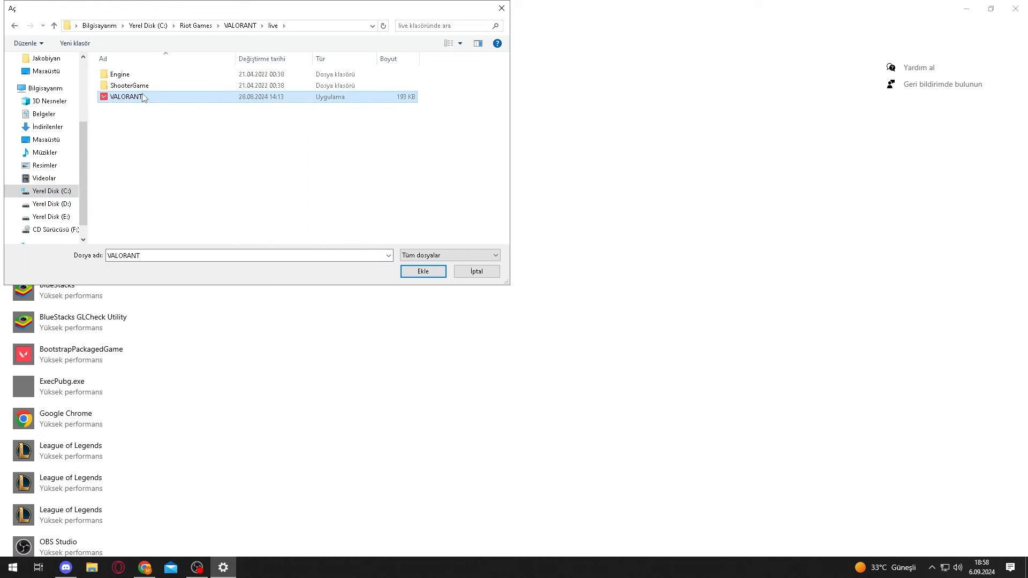
left_click(423, 271)
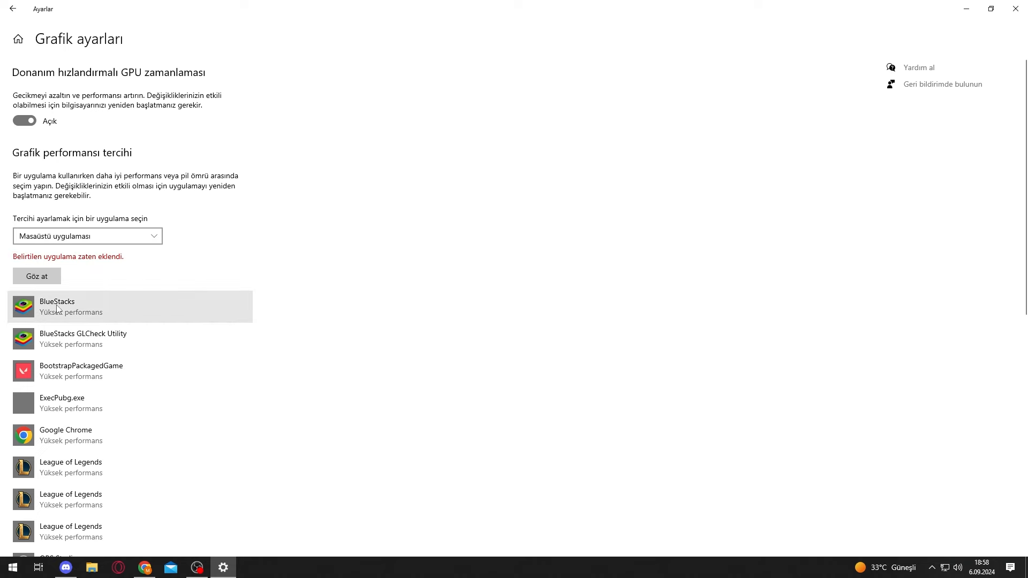
Step: Save the graphics preference of the BootstrapPackagedGame entry (VALORANT.exe) as Yüksek performans
left_click(83, 370)
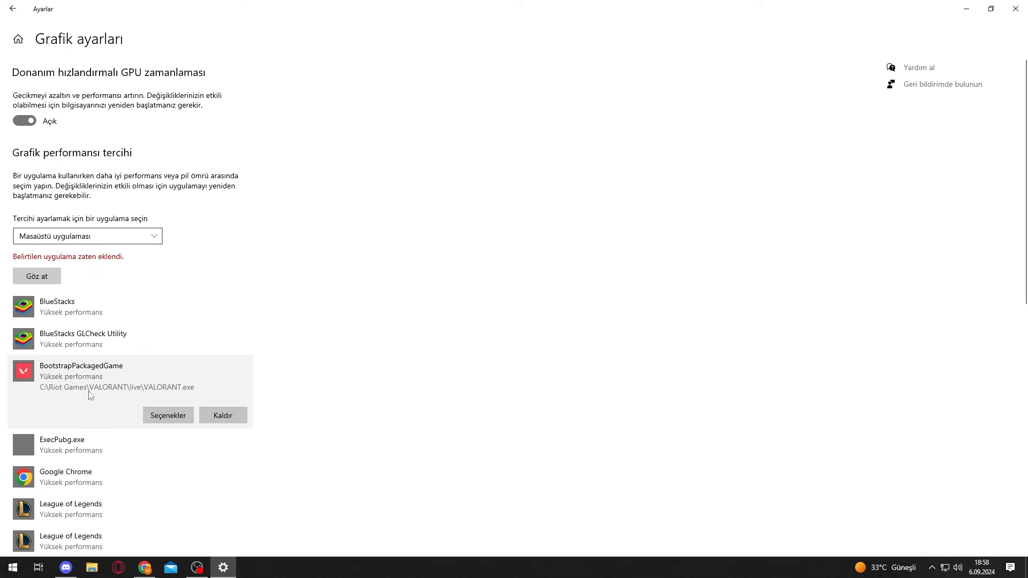
left_click(175, 419)
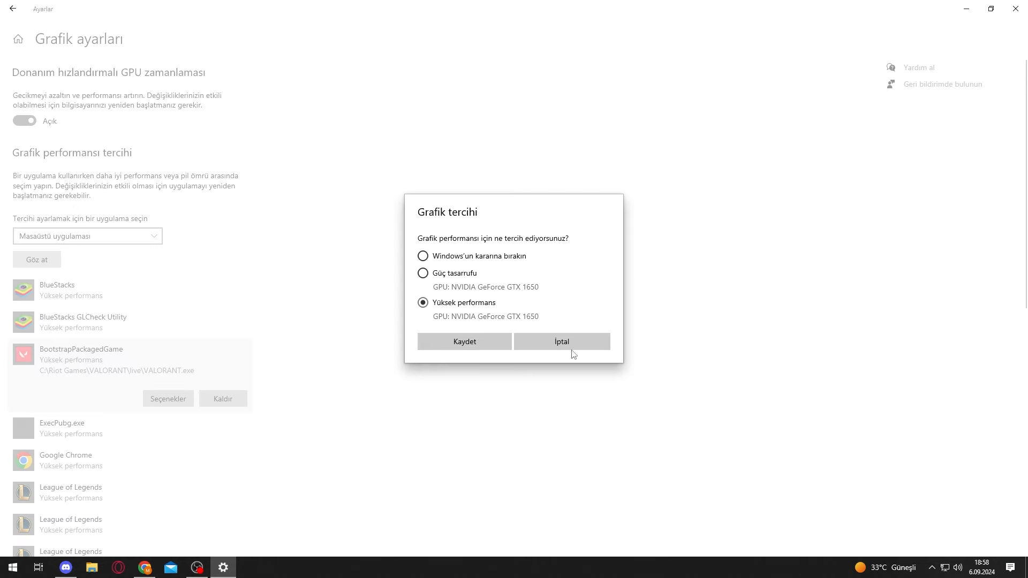
left_click(464, 346)
scroll(119, 416, "down", 8)
scroll(119, 415, "up", 10)
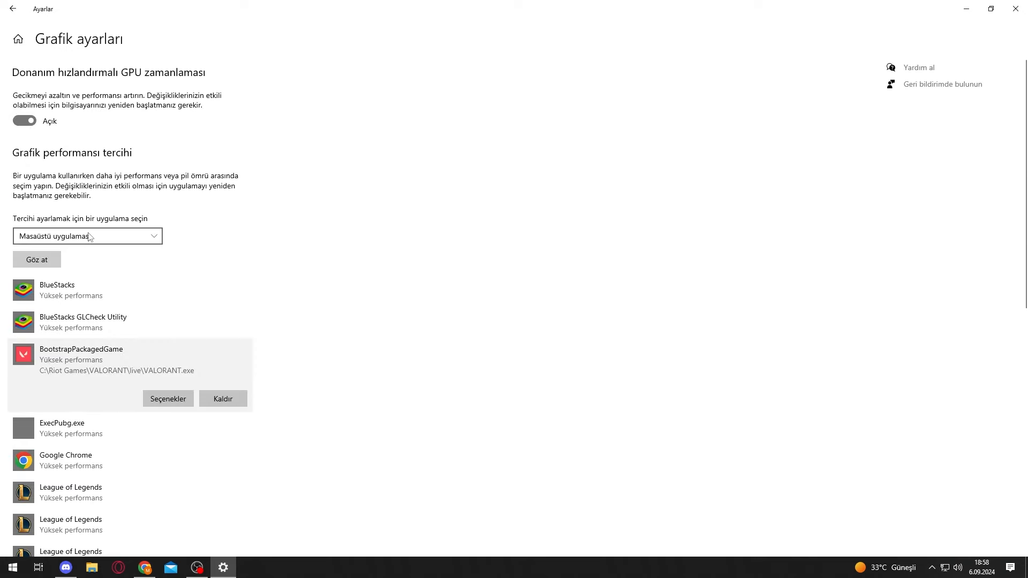
Step: Browse to VALORANT-Win64-Shipping in the live\ShooterGame\Binaries\Win64 folder and leave the file picker without adding it
left_click(53, 258)
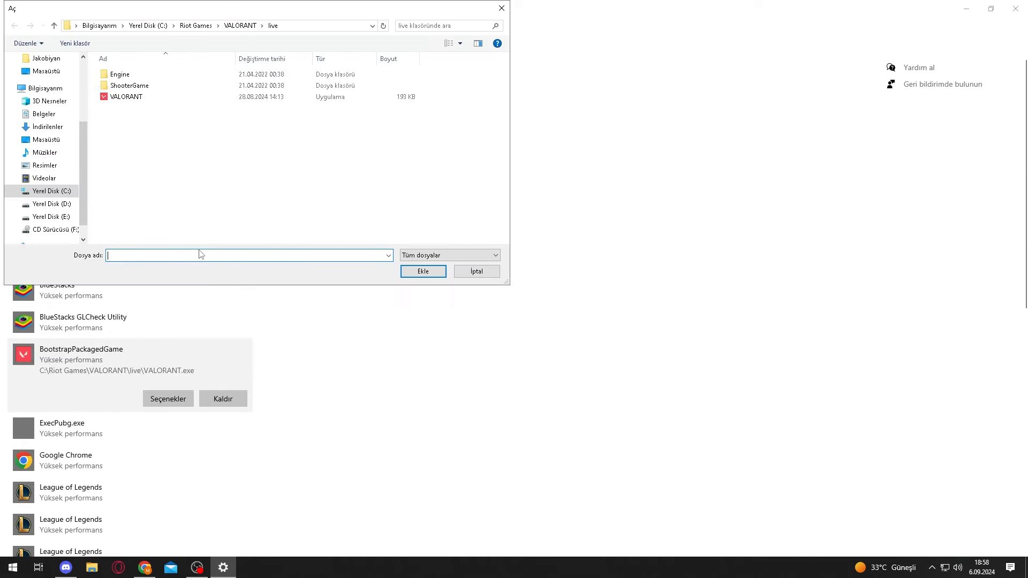
double_click(142, 86)
double_click(140, 75)
double_click(139, 77)
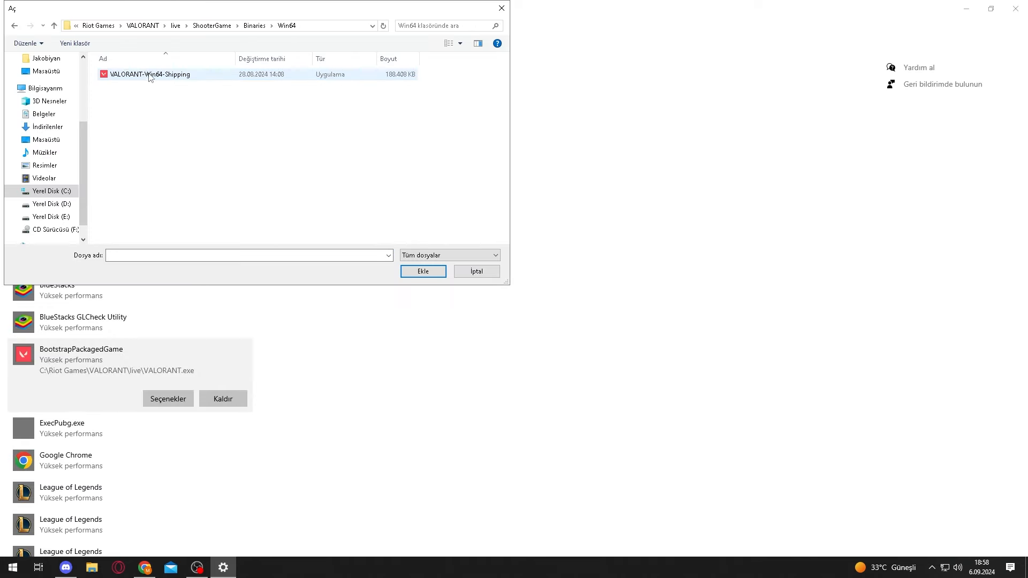
left_click(188, 79)
left_click(479, 274)
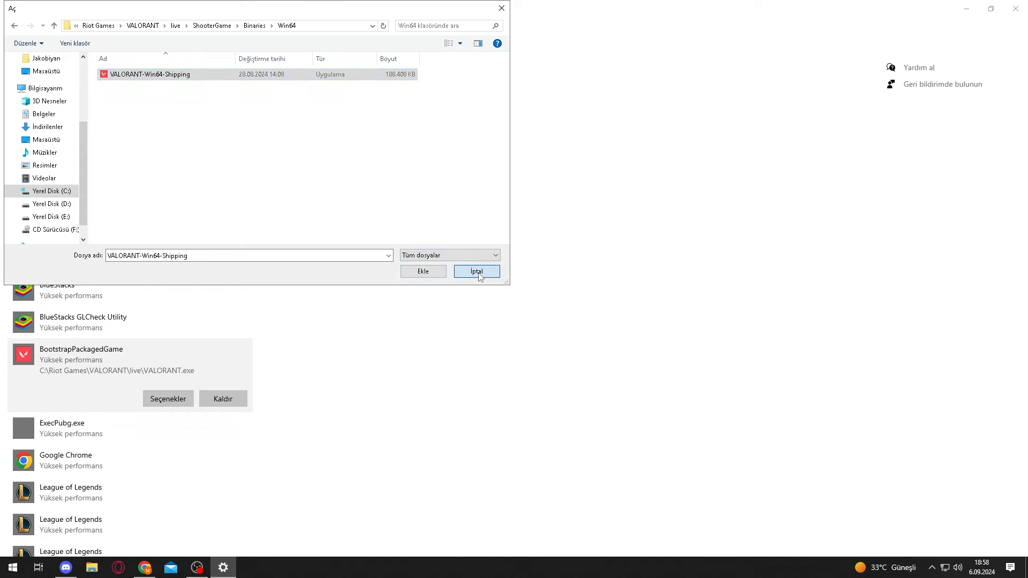
Step: Review the Riot Client and VALORANT entries, check VALORANT's graphics preference options without changing them, and close the settings
scroll(122, 462, "down", 3)
left_click(110, 471)
scroll(103, 236, "down", 5)
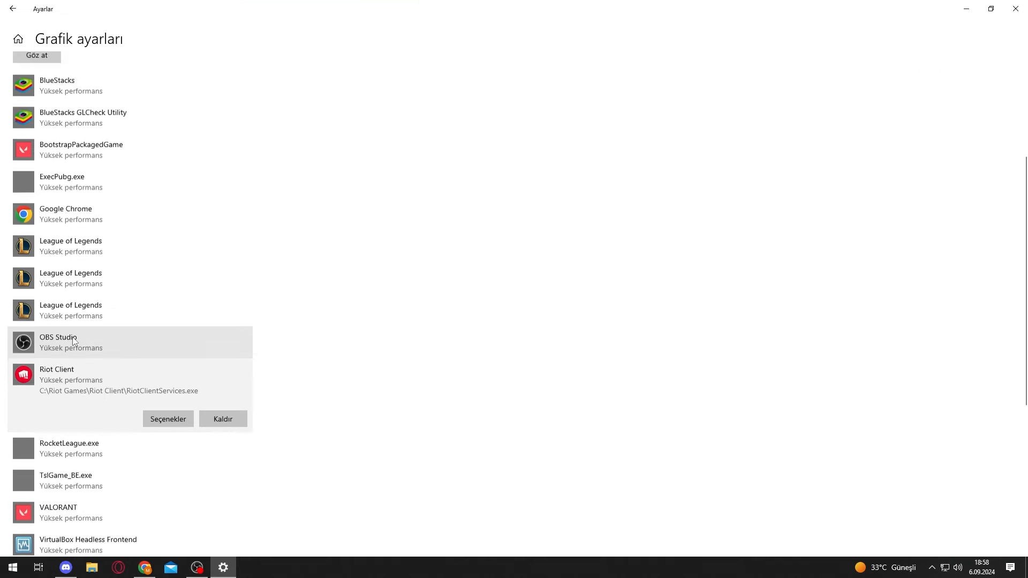
left_click(134, 262)
left_click(168, 276)
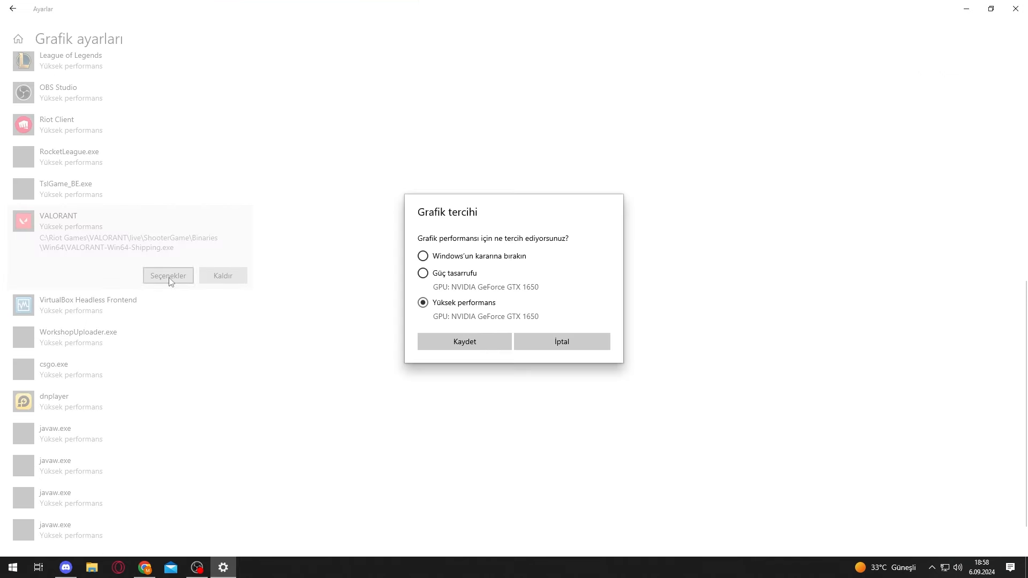
left_click(559, 341)
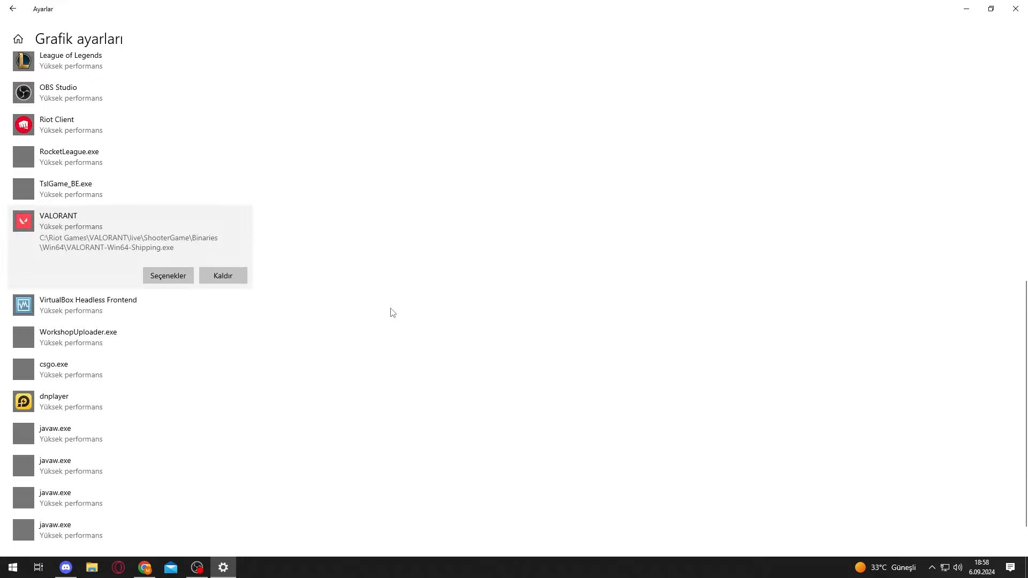
scroll(390, 312, "up", 10)
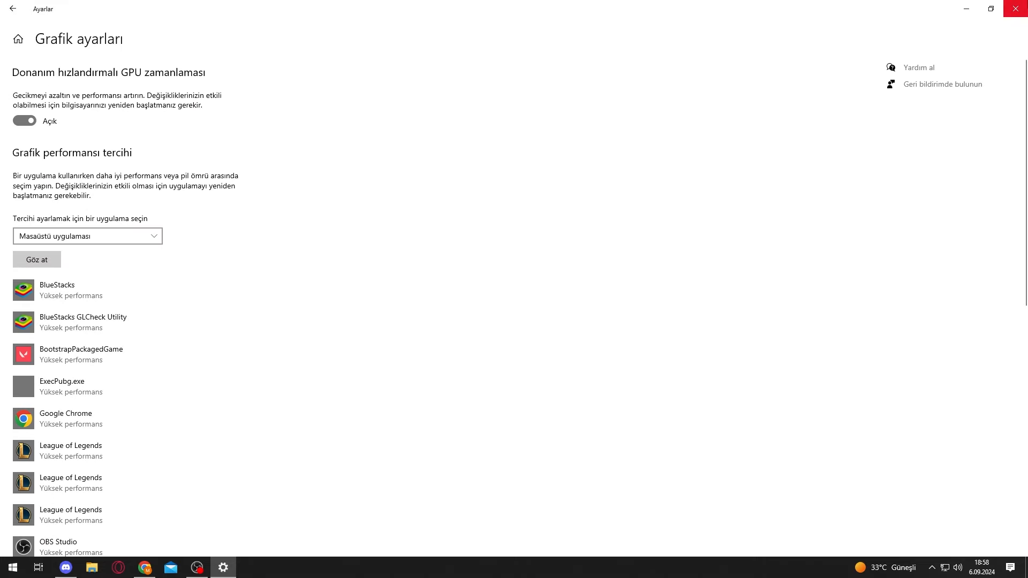
left_click(1015, 8)
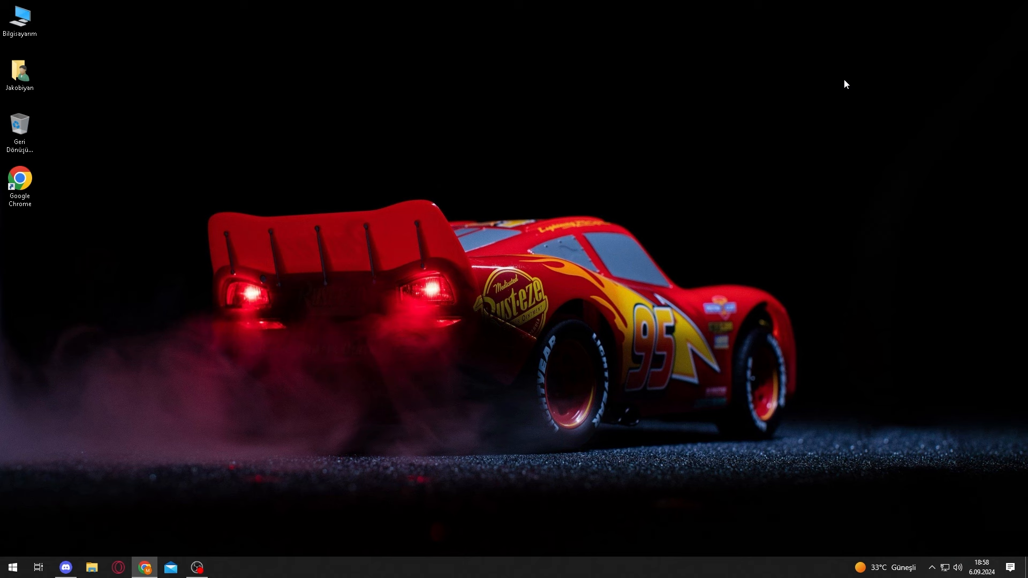
Step: Open NVIDIA Denetim Masası from the desktop, set the image preview preference to own preferences with emphasis on Performans, and apply it
right_click(409, 253)
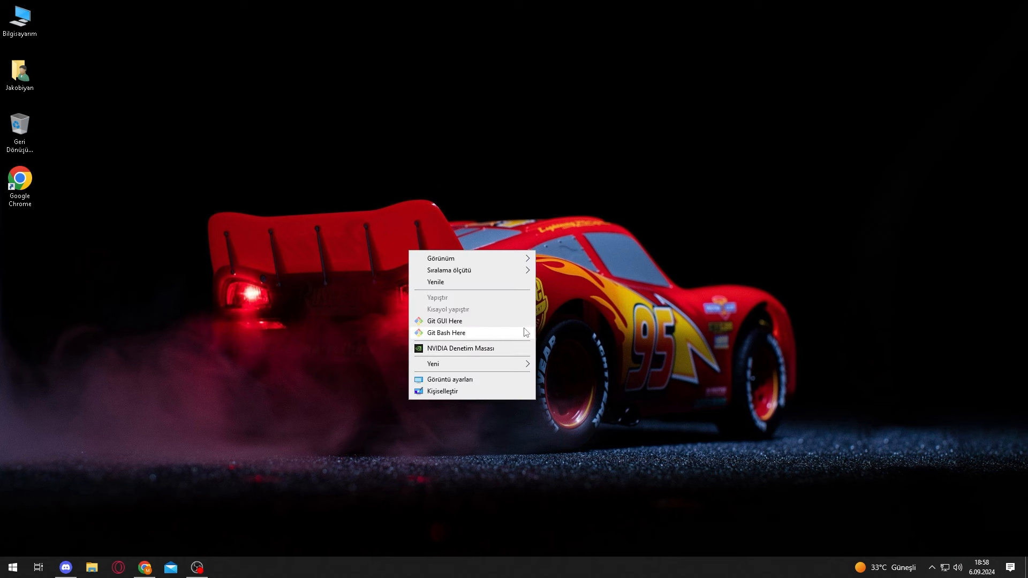
left_click(465, 352)
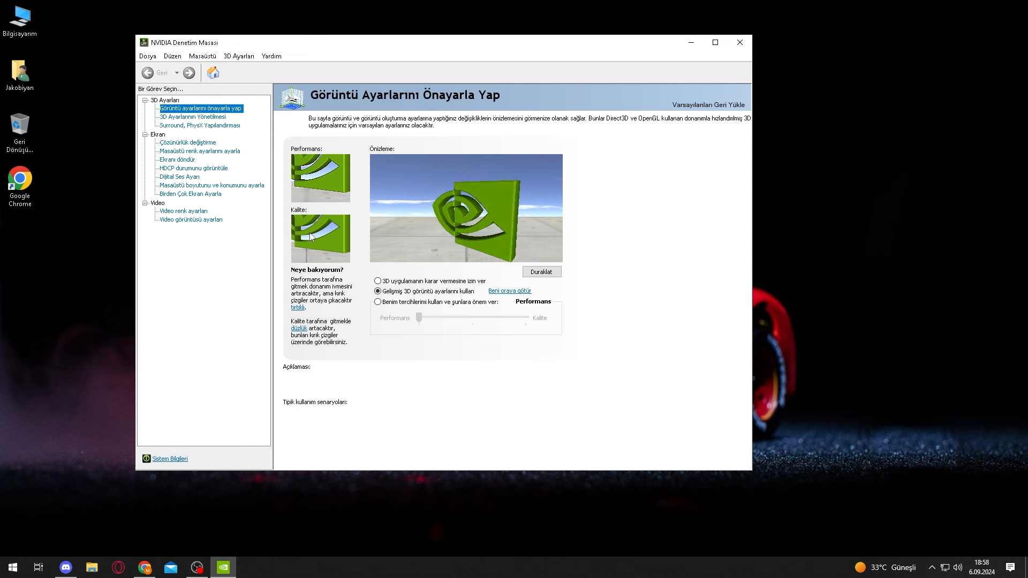
left_click(388, 303)
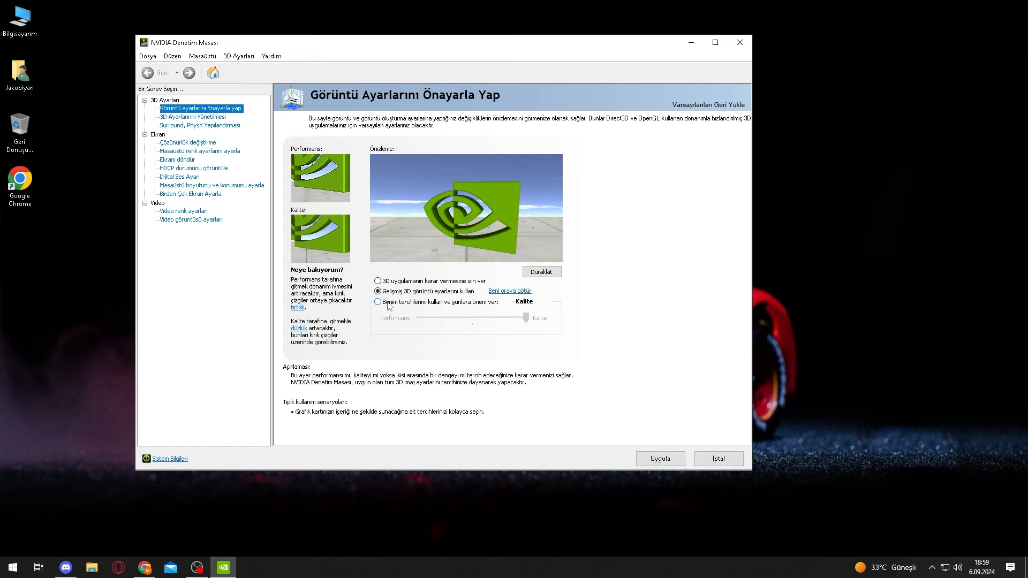
left_click(378, 302)
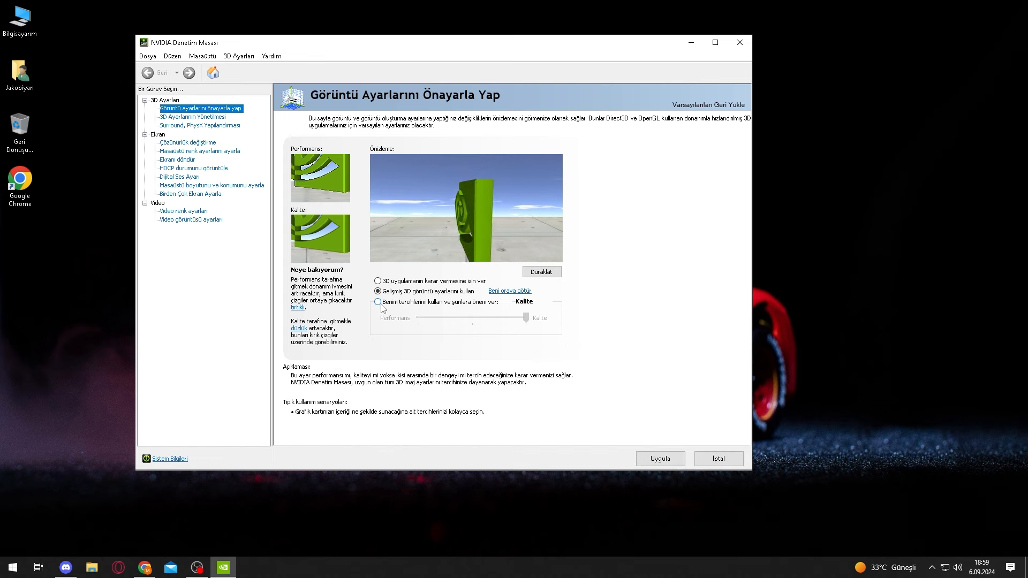
left_click_drag(525, 318, 419, 318)
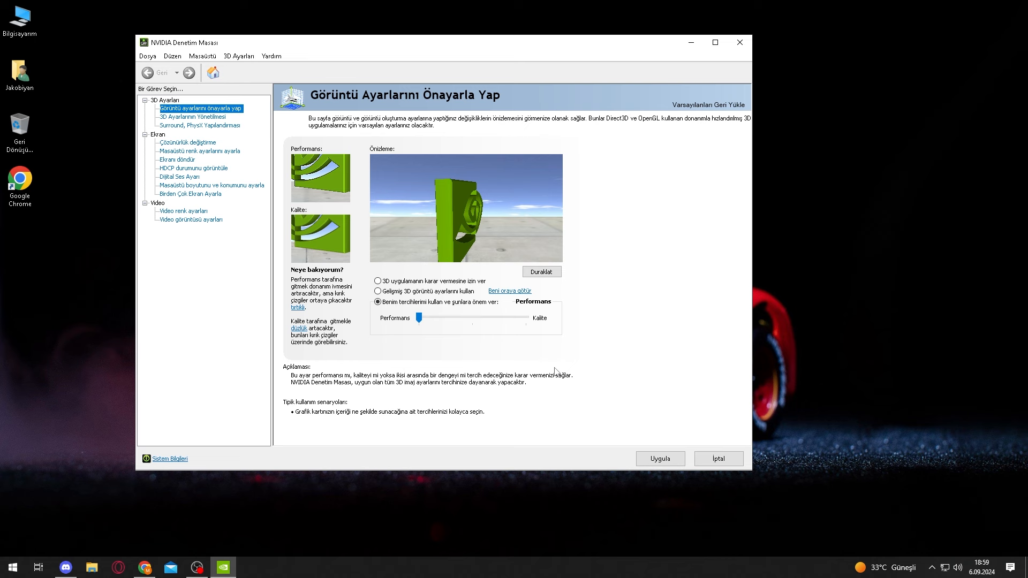
left_click(660, 459)
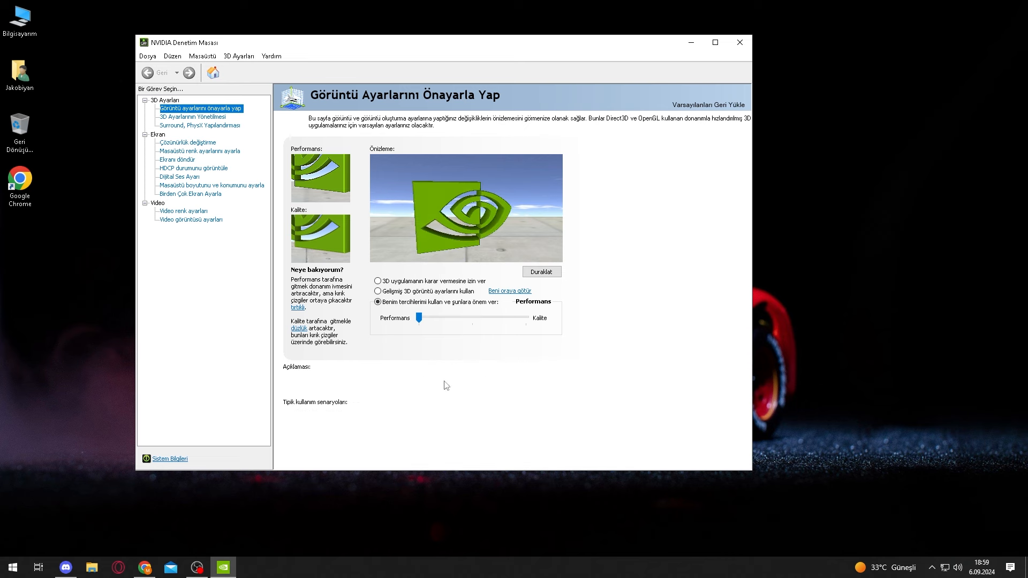
Step: Open 3D Ayarlarının Yönetilmesi, look at the program settings, and check the Doku Süzme - Kalite option in the general settings
left_click(207, 118)
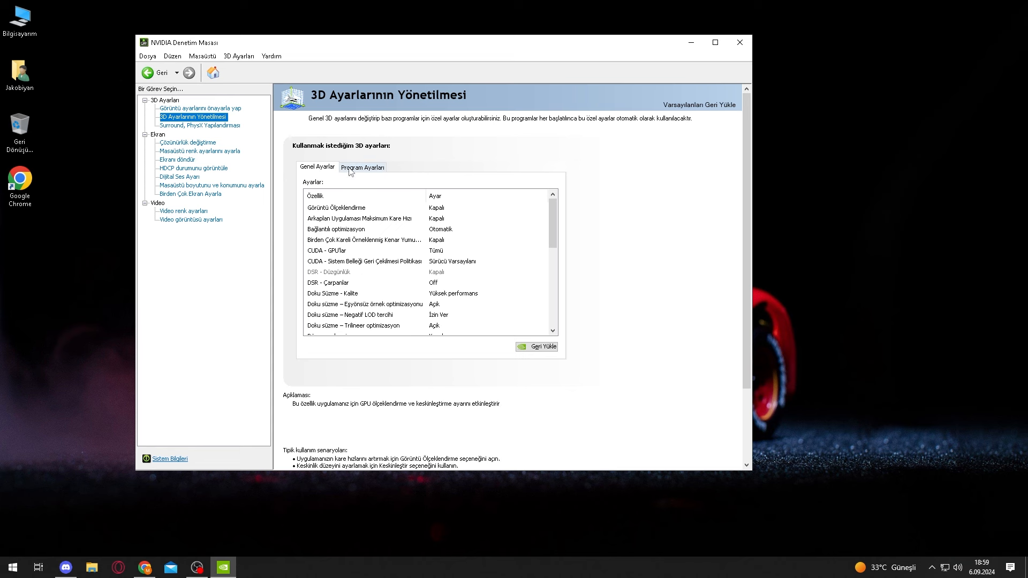
left_click(351, 171)
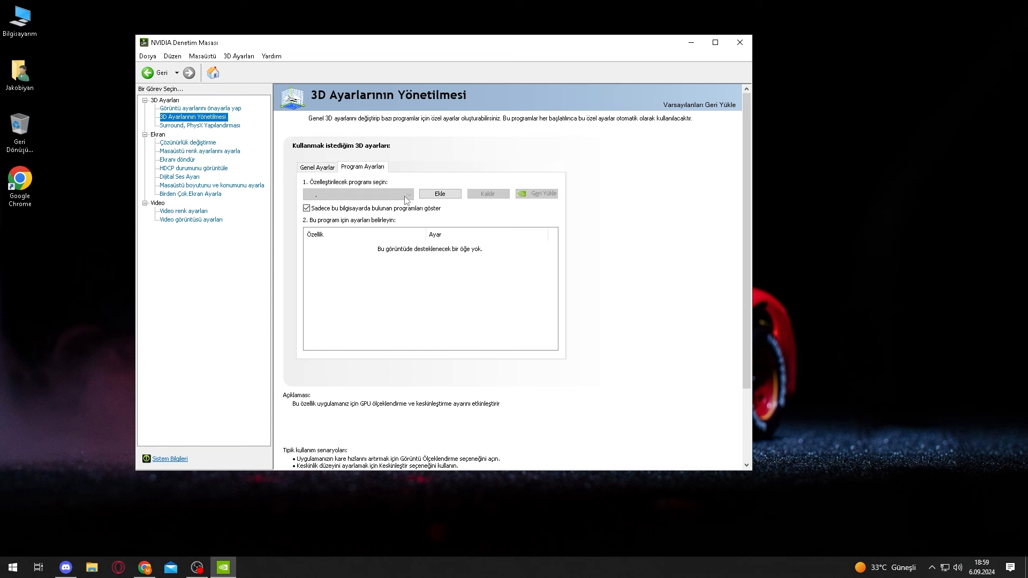
left_click(319, 170)
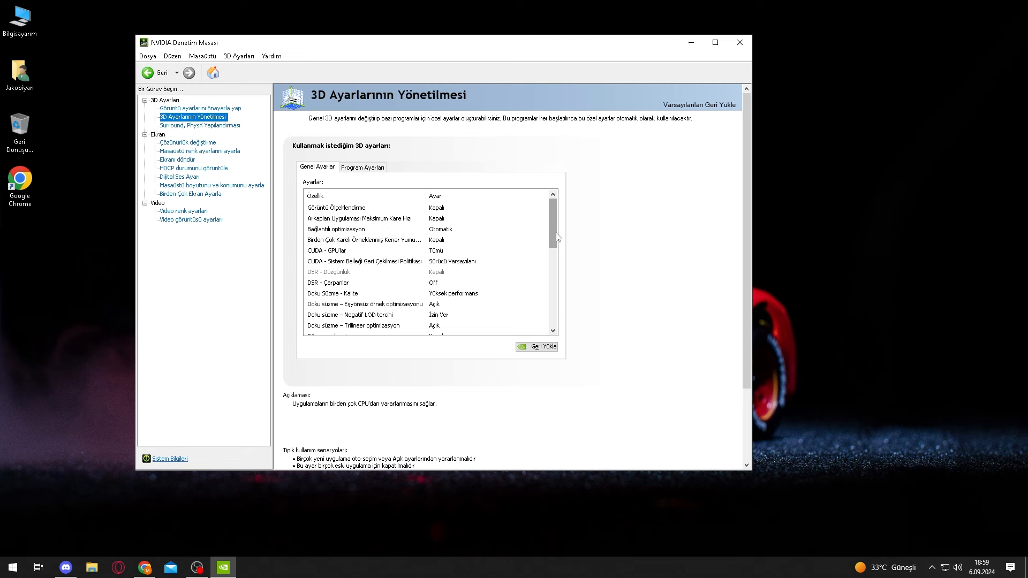
left_click(448, 294)
left_click(447, 296)
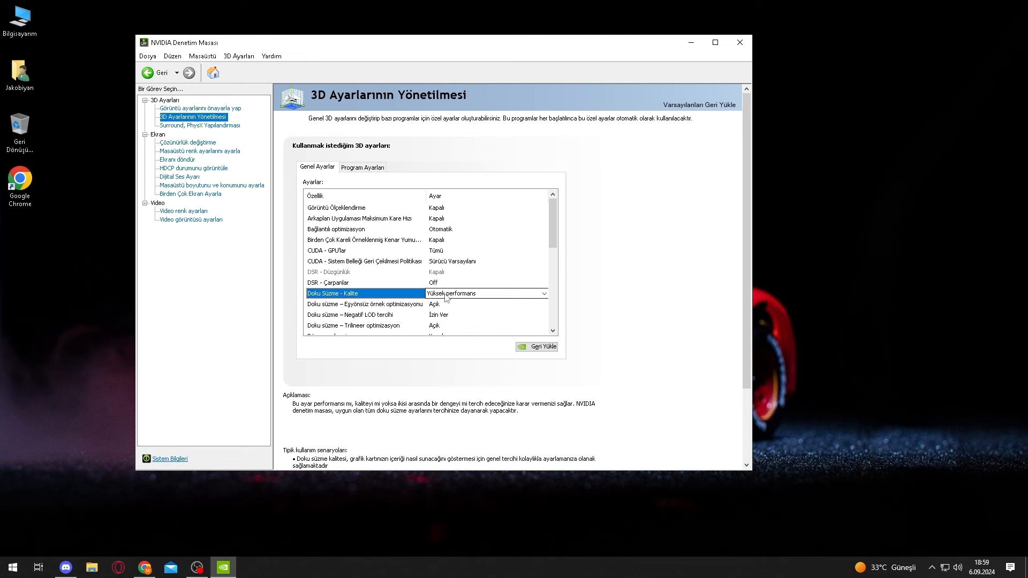
Step: Check the Güç yönetimi modu, Düşük Gecikme Oranı Modu and remaining general 3D settings, and close NVIDIA Denetim Masası
scroll(438, 303, "down", 2)
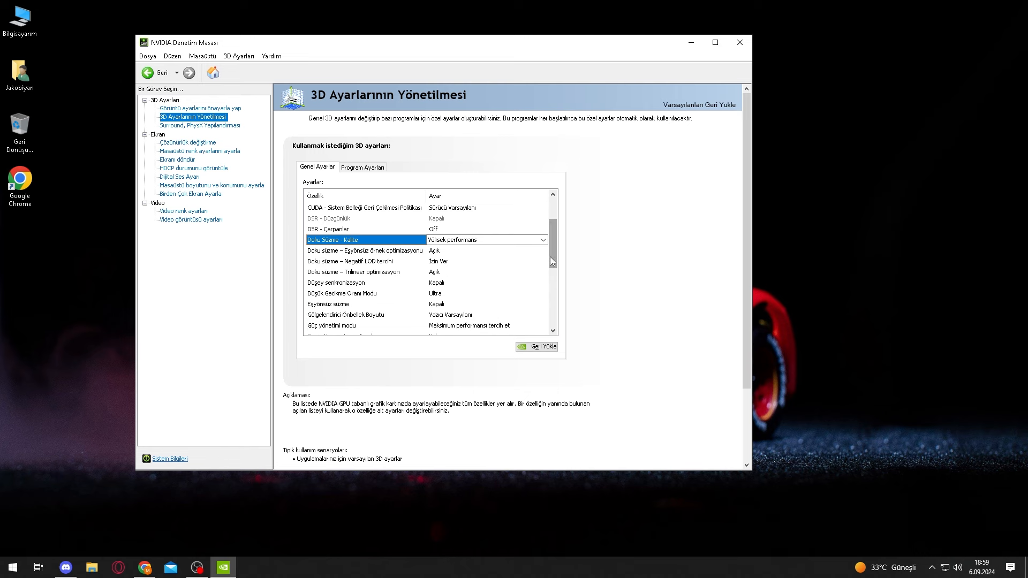
left_click(464, 327)
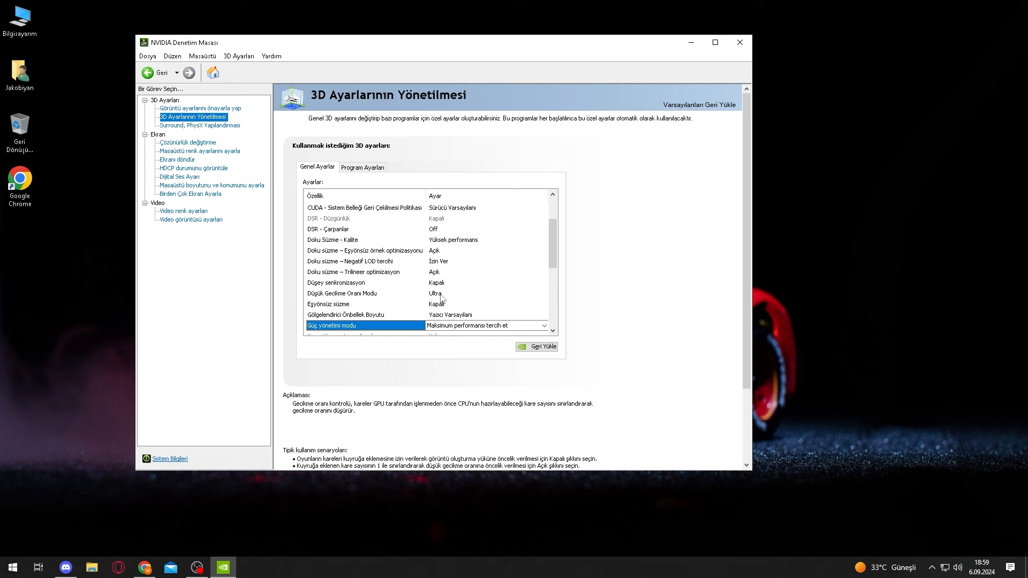
left_click(433, 295)
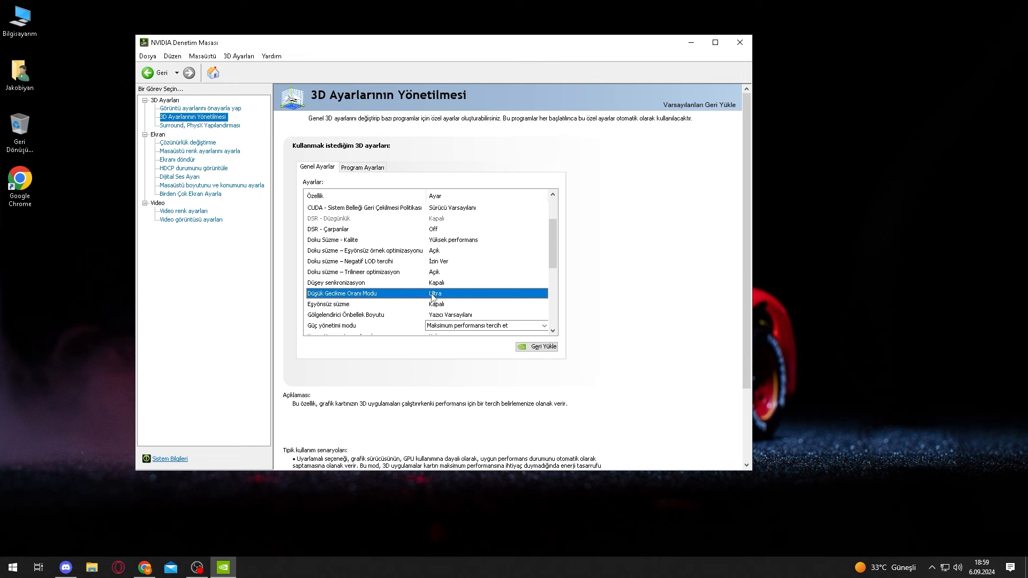
left_click(461, 295)
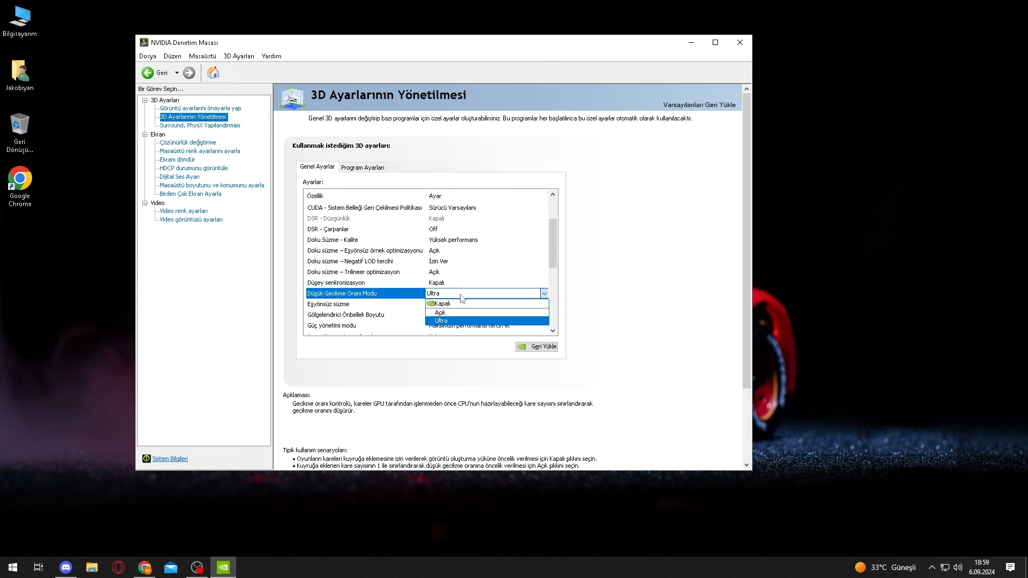
left_click(462, 298)
mouse_move(553, 253)
left_mouse_down()
mouse_move(553, 333)
mouse_move(551, 245)
left_mouse_up()
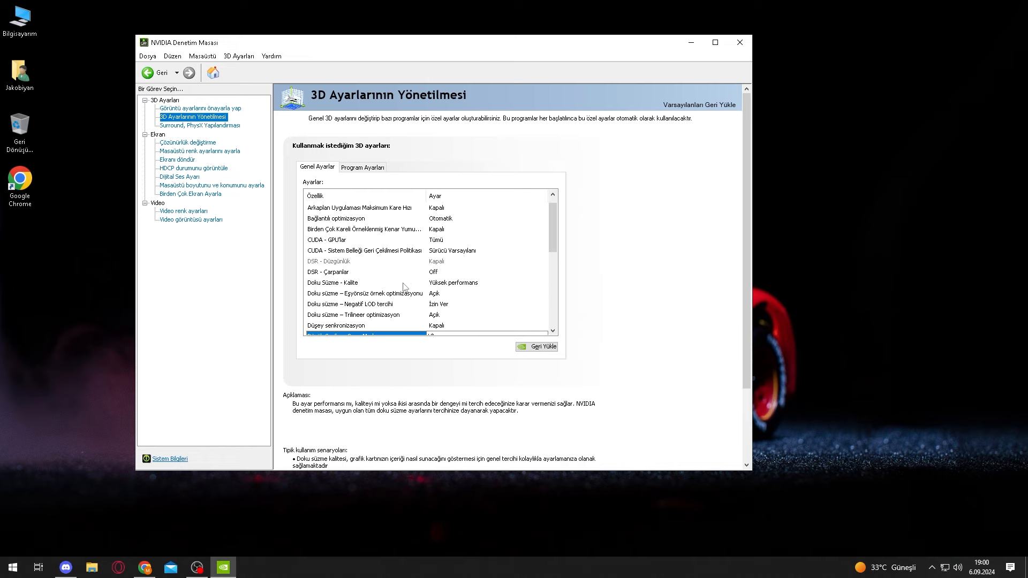
scroll(375, 321, "down", 4)
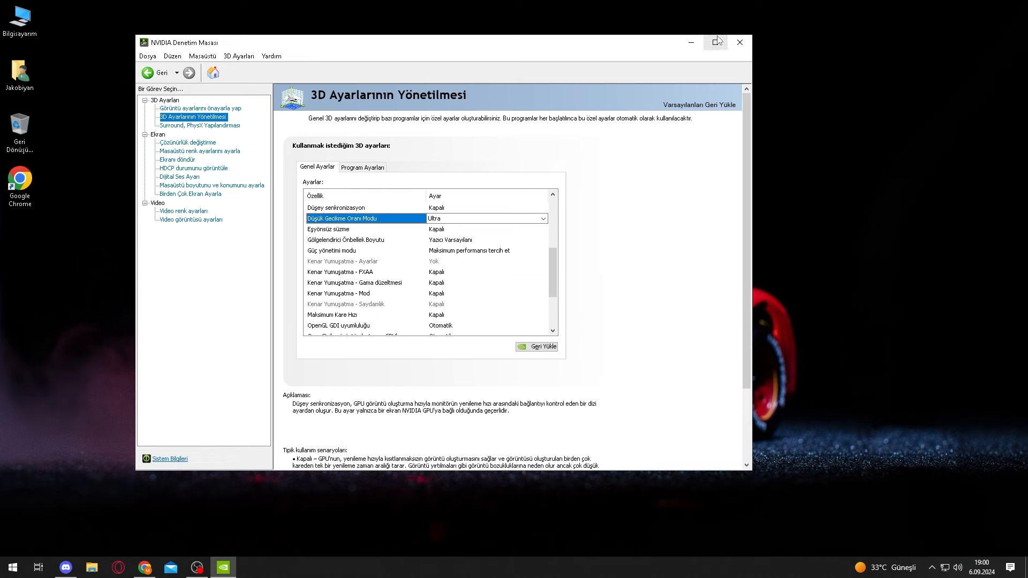
left_click(734, 41)
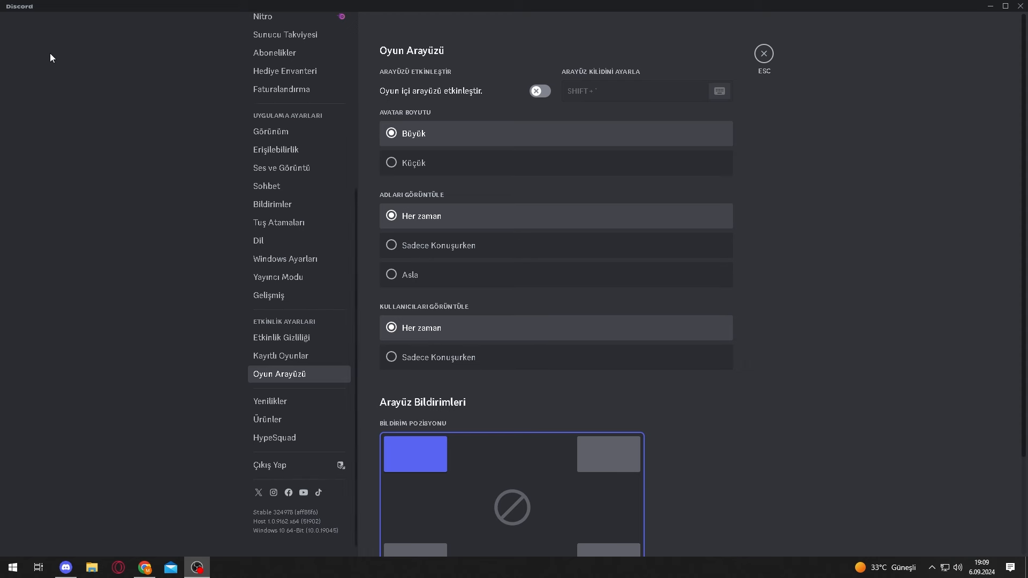
Step: In Discord's Oyun Arayüzü settings, try the other notification position corners and return the position to Sol Üst
scroll(539, 445, "down", 2)
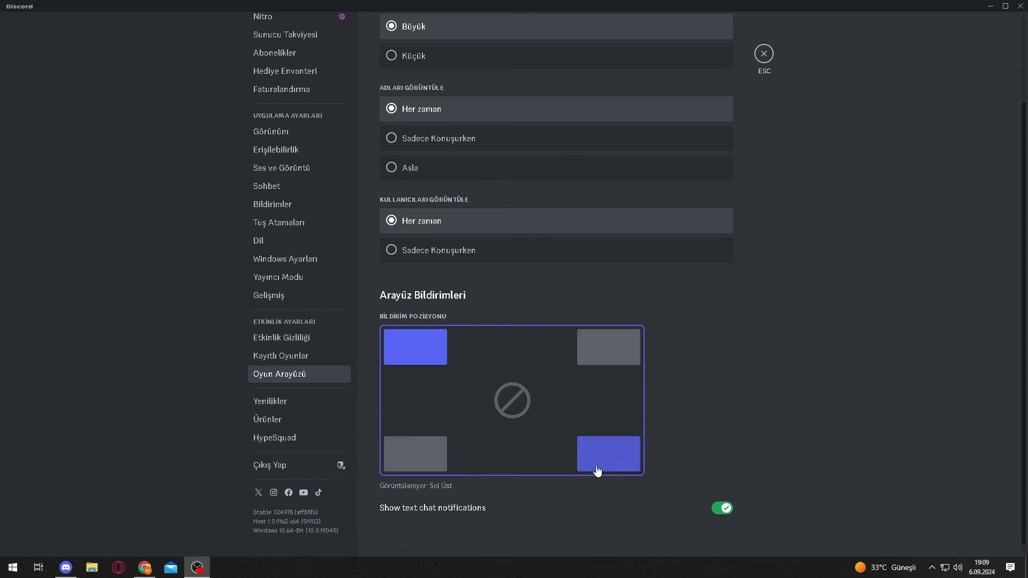
left_click(597, 470)
left_click(439, 459)
left_click(624, 367)
left_click(417, 351)
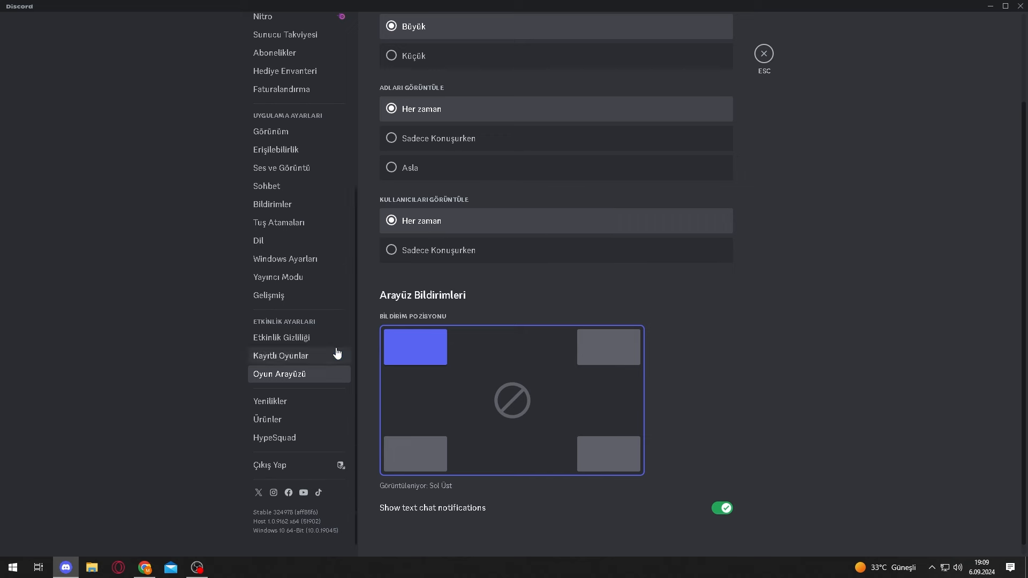
Step: Review the Oyun Arayüzü overlay switch, and examine the Kayıtlı Oyunlar and Etkinlik Gizliliği settings
scroll(335, 354, "up", 5)
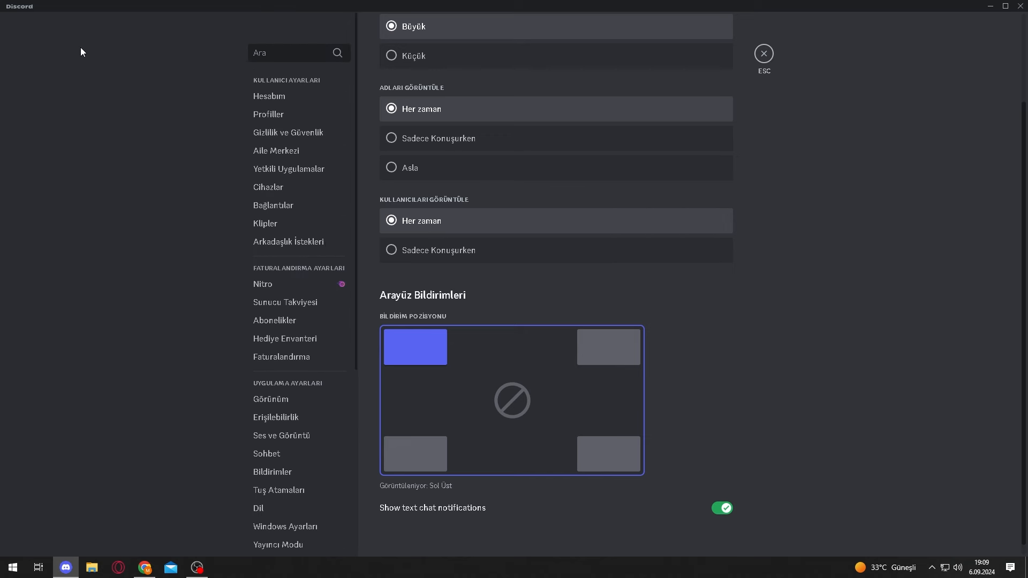
scroll(530, 243, "up", 2)
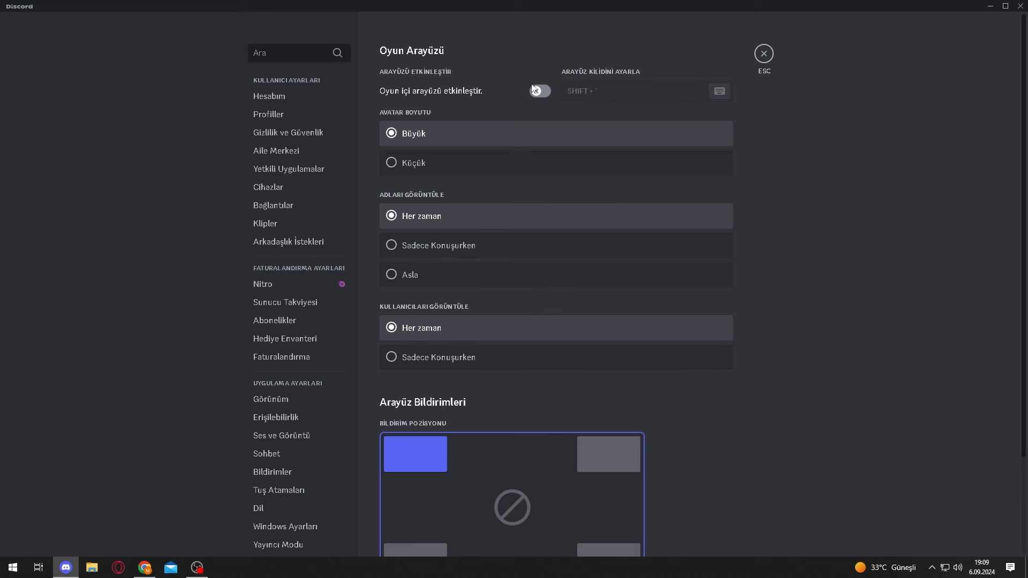
scroll(275, 357, "down", 5)
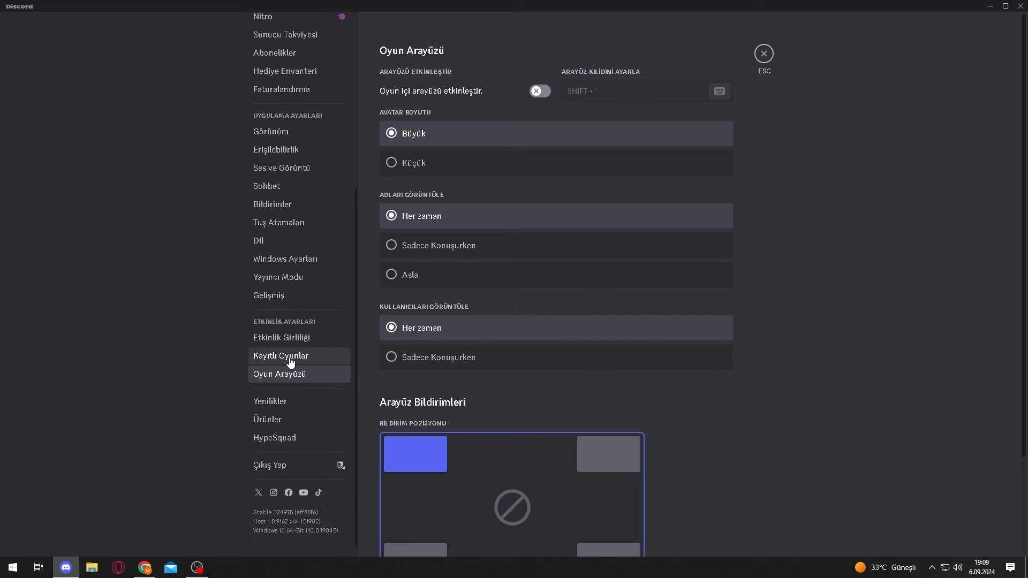
left_click(292, 360)
left_click(302, 345)
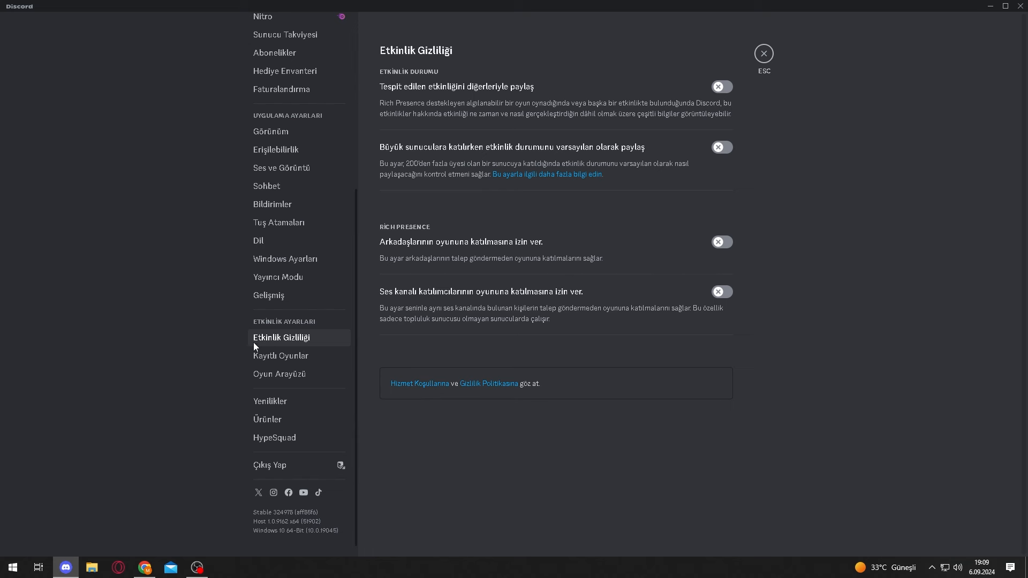
scroll(242, 332, "down", 1)
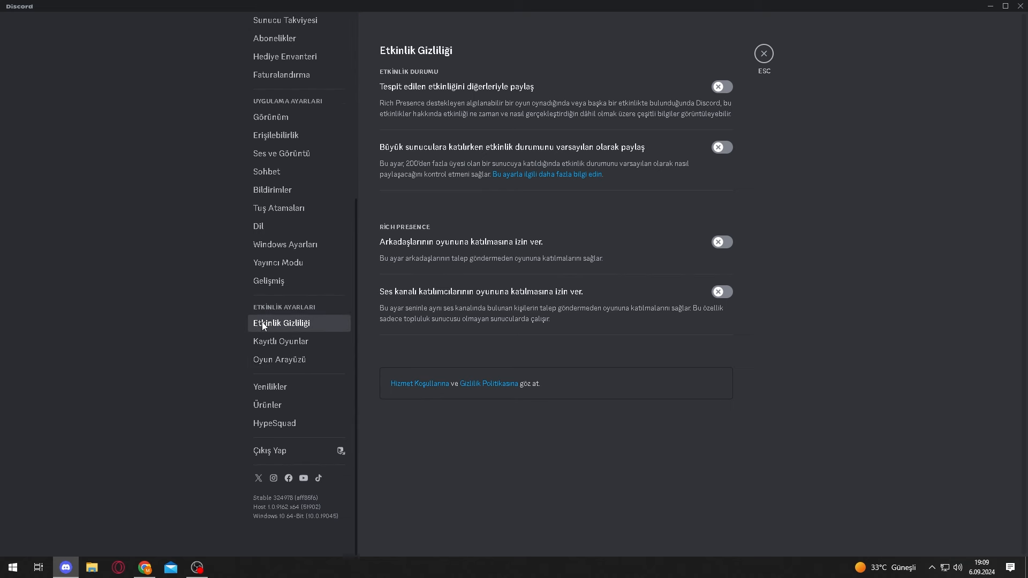
Step: Check the Donanım İvmesi option in Discord's Gelişmiş settings, and view the Windows Ayarları page
scroll(278, 334, "up", 1)
left_click(291, 336)
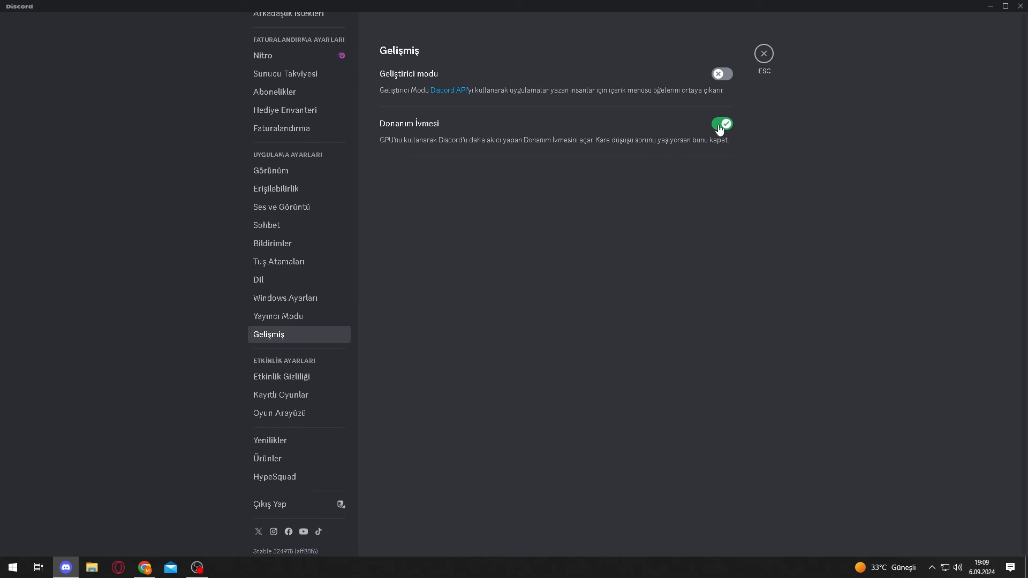
left_click(301, 301)
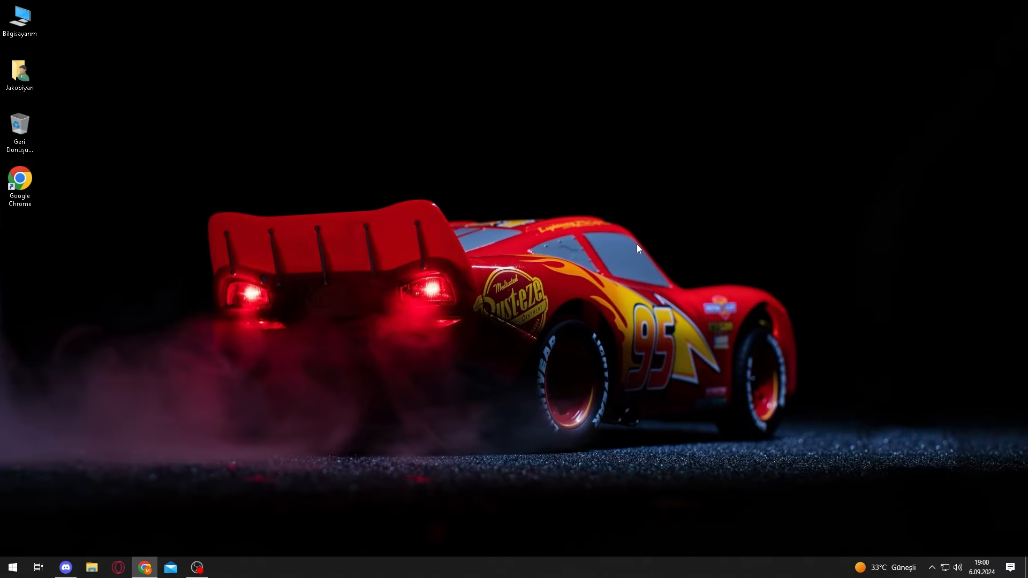
Step: Open the appdata folder from the Run dialog and go into its Local folder
key("super+r")
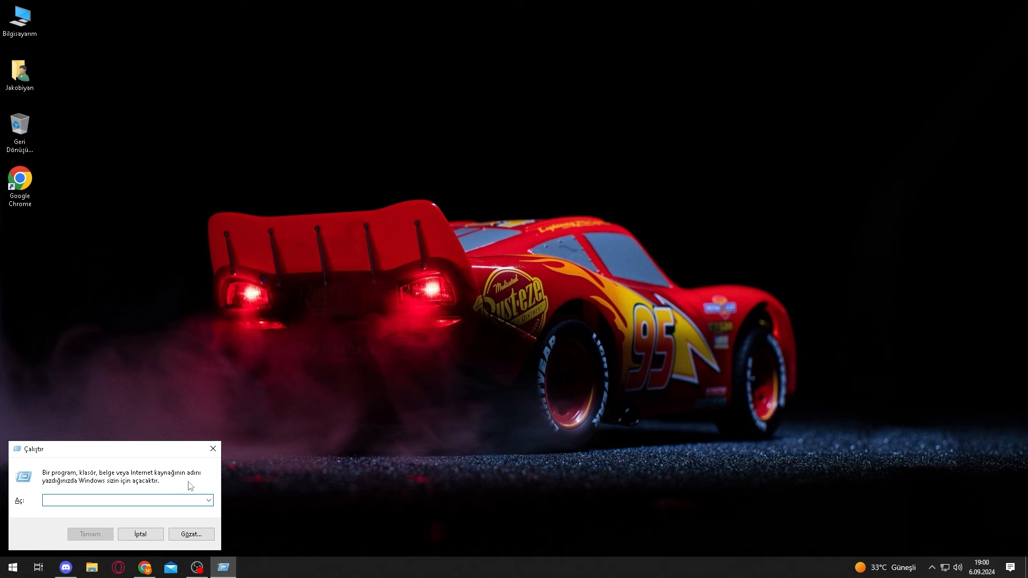
type("appdata")
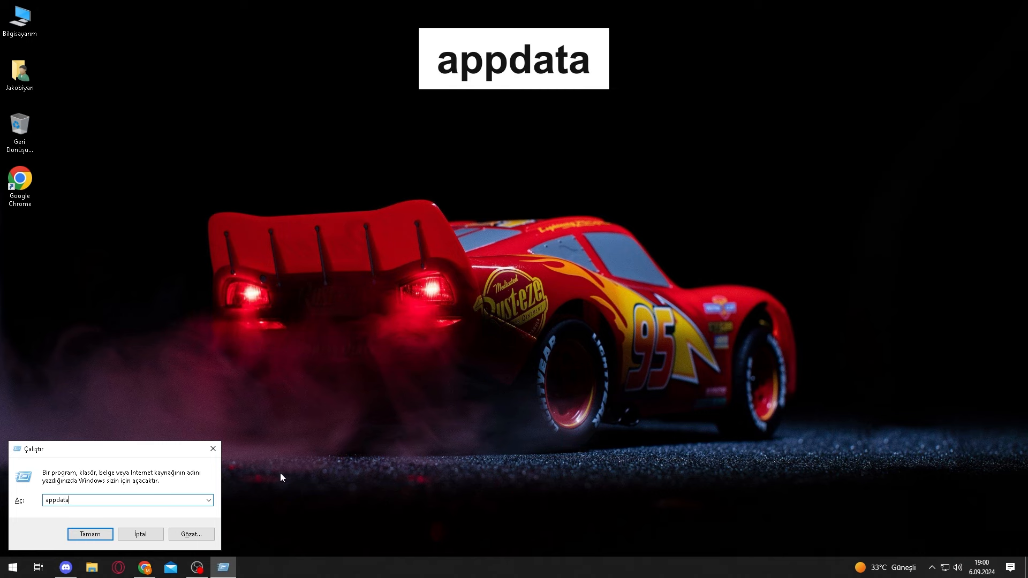
key("Return")
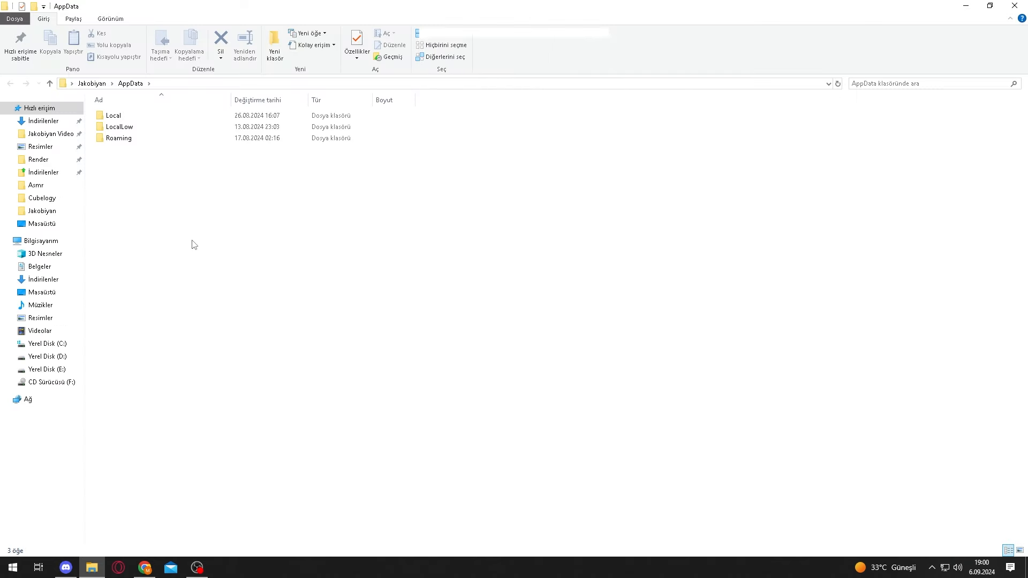
double_click(113, 116)
Step: In Local, find the VALORANT folder and go into its Saved\Config subfolder
left_click(155, 172)
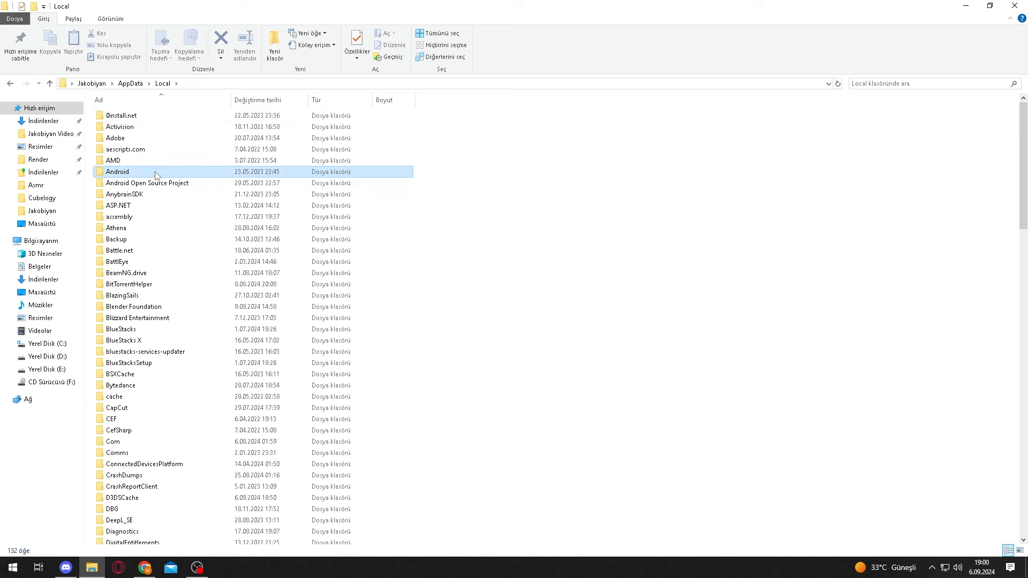
key("v")
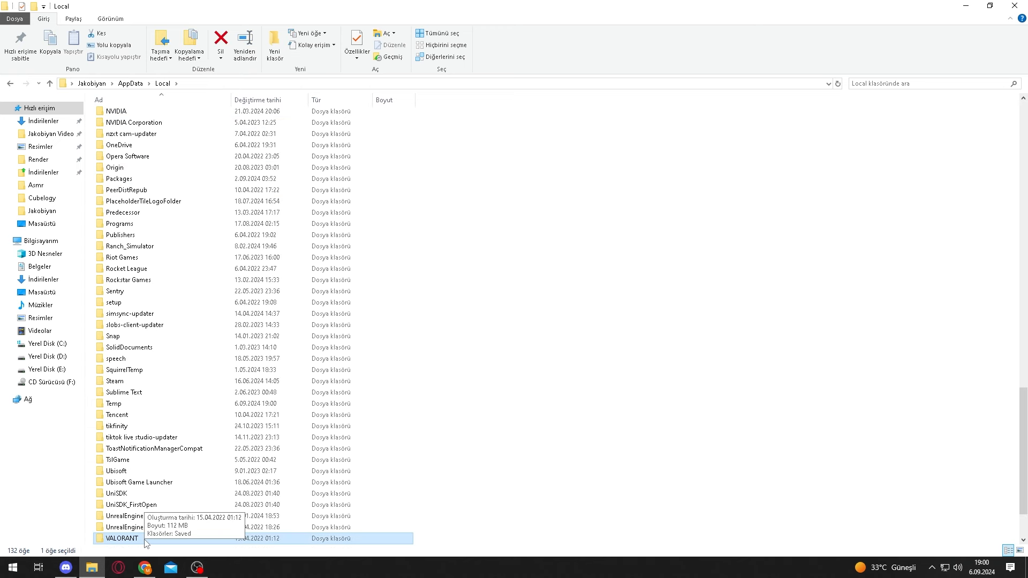
double_click(146, 538)
double_click(124, 116)
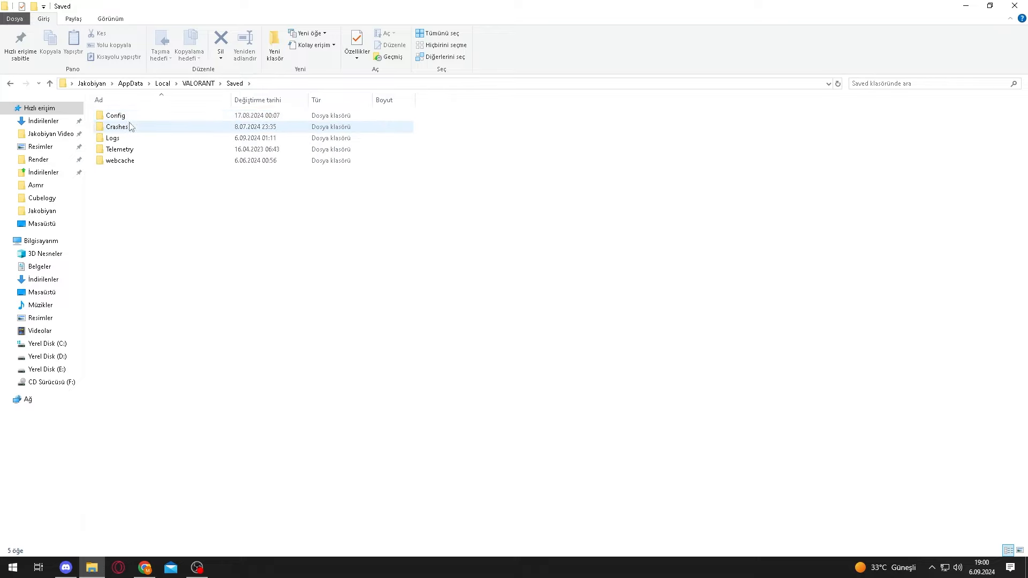
double_click(141, 115)
Step: Look through the long-named account folders listed in VALORANT's Config folder
left_click_drag(388, 481, 135, 124)
left_click(507, 222)
left_click(235, 318)
left_click(210, 285)
left_click(193, 240)
left_click(178, 205)
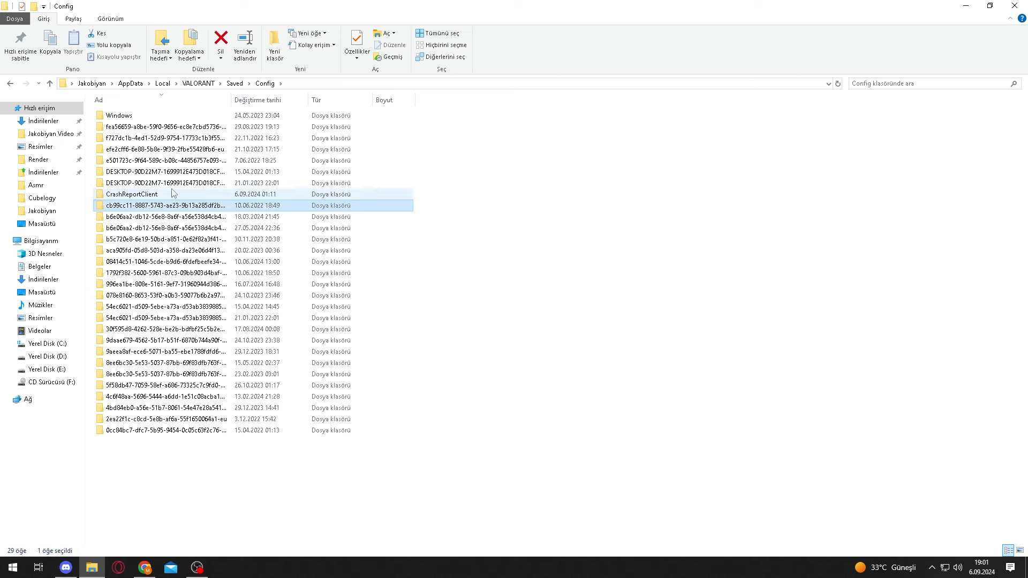
left_click(174, 161)
left_click(174, 138)
left_click(178, 127)
left_click(189, 183)
left_click(180, 308)
left_click(166, 429)
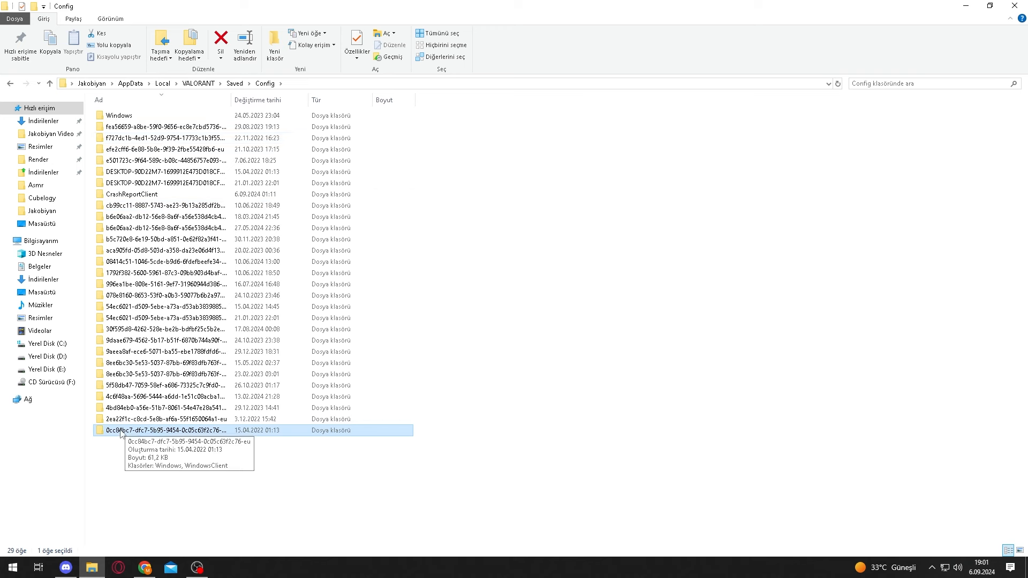
Step: Open the GameUserSettings file from the Windows subfolder of the last account folder in Config
double_click(140, 432)
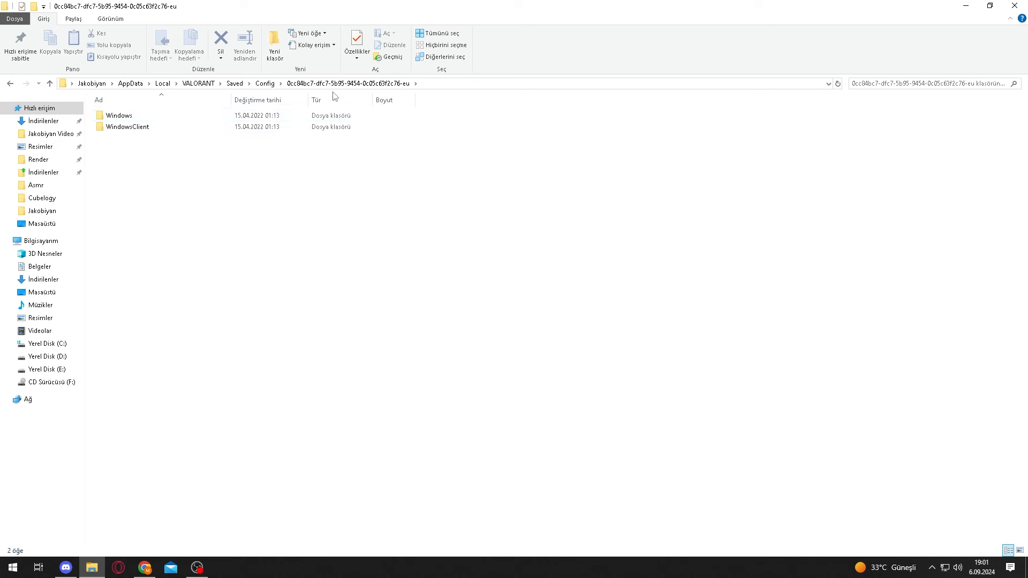
double_click(159, 116)
left_click(138, 127)
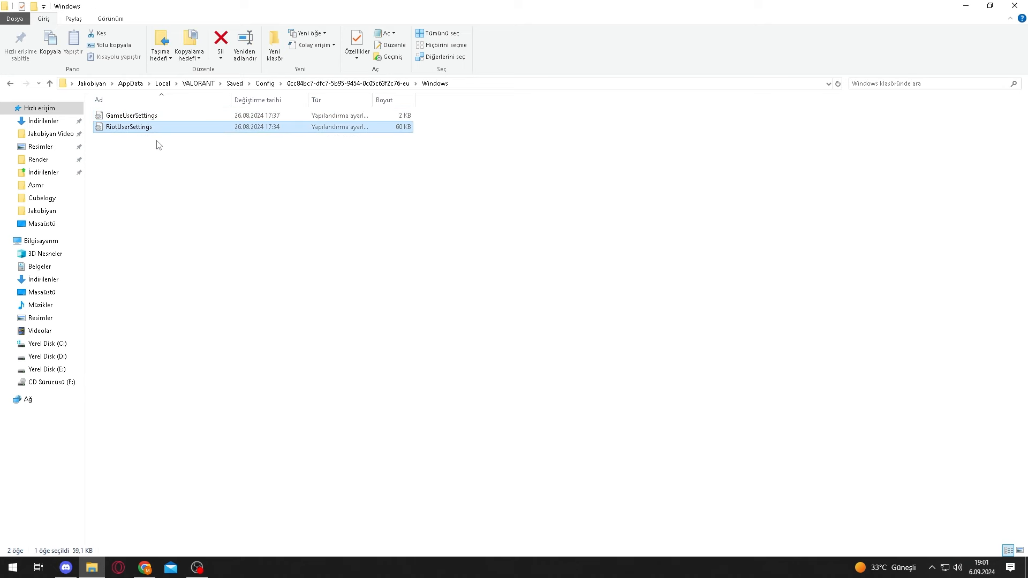
double_click(142, 115)
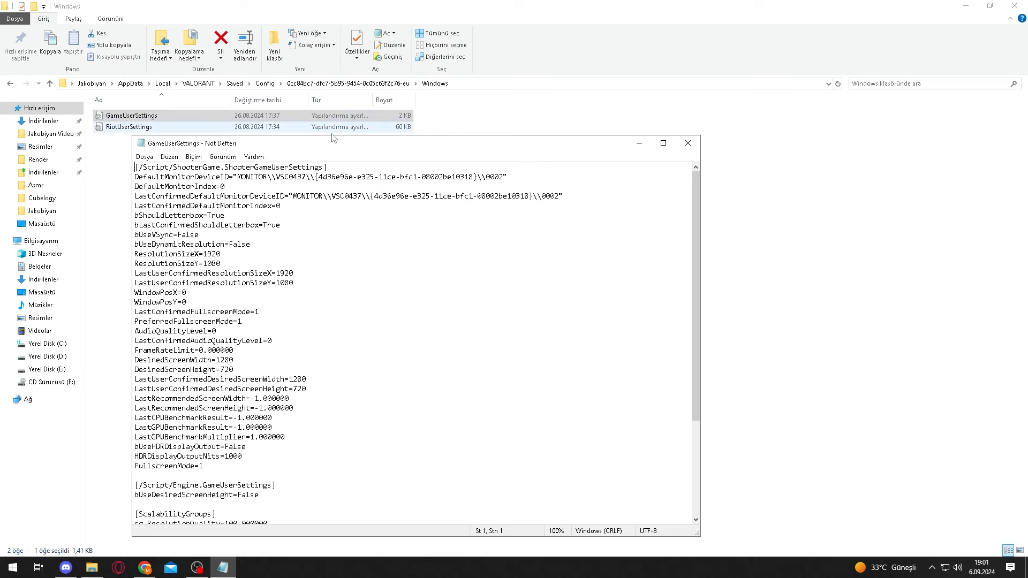
Step: Examine the VSync, dynamic resolution and screen resolution lines in GameUserSettings, down to the ScalabilityGroups section
left_click_drag(349, 144, 362, 95)
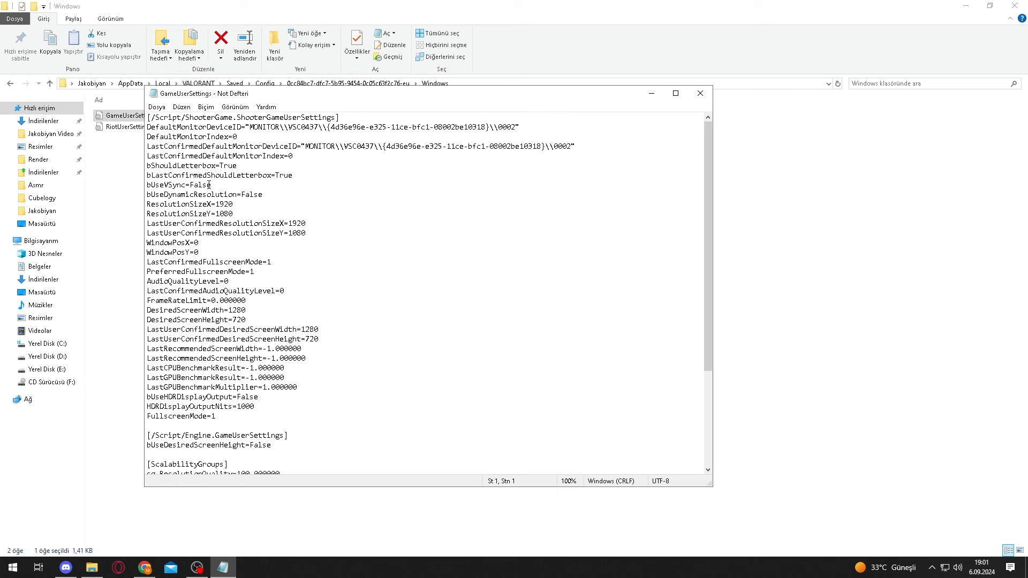
left_click_drag(209, 185, 191, 185)
left_click(298, 195)
left_click_drag(264, 195, 216, 213)
left_click(303, 211)
left_click_drag(310, 231, 148, 222)
left_click(201, 261)
scroll(248, 294, "down", 1)
scroll(239, 295, "down", 4)
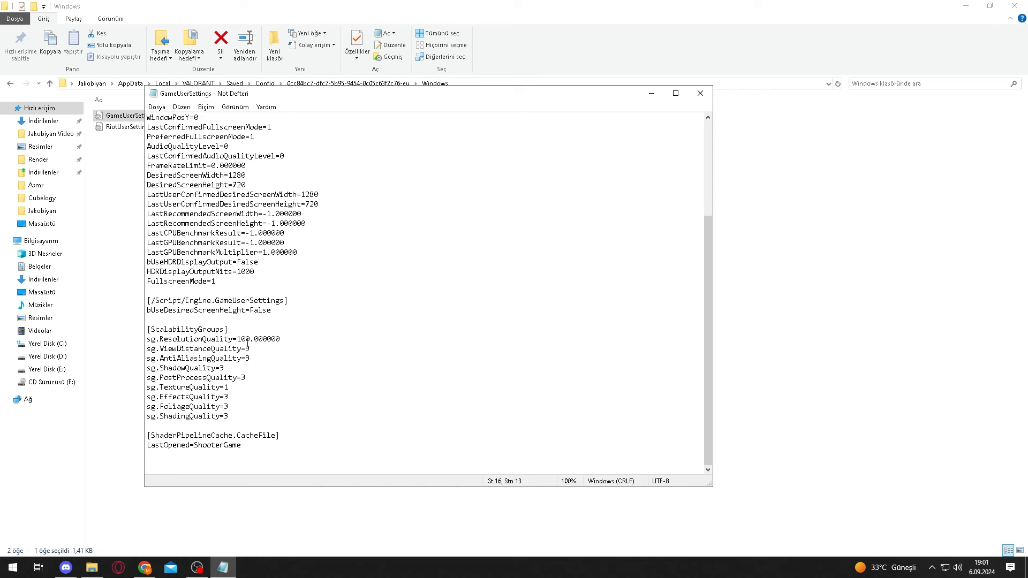
Step: Try 80 as the sg.ResolutionQuality value under ScalabilityGroups, undo the change and save the file
left_click_drag(151, 329, 229, 330)
left_click(190, 329)
left_click(265, 338)
left_click_drag(250, 338, 237, 338)
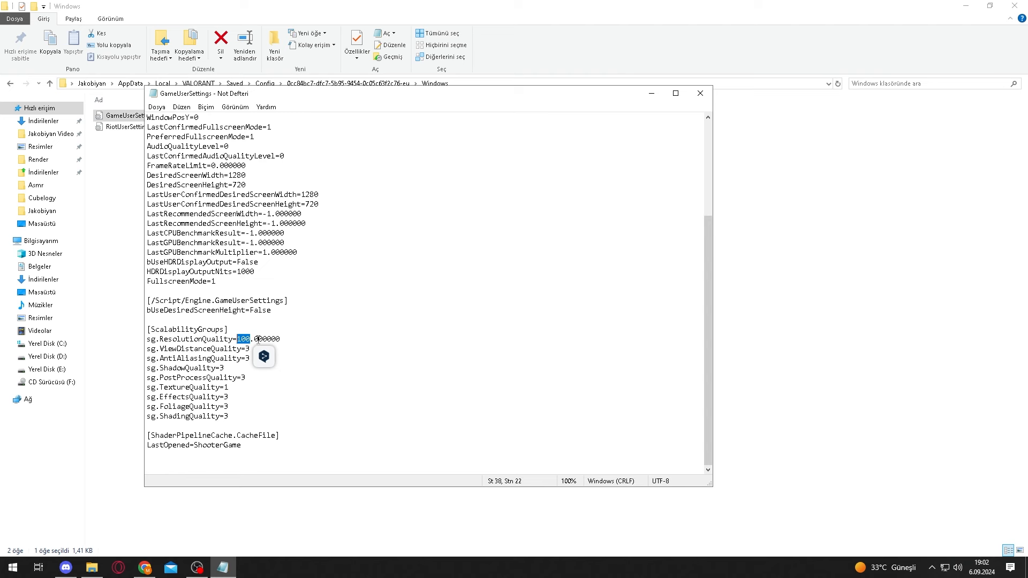
type("80")
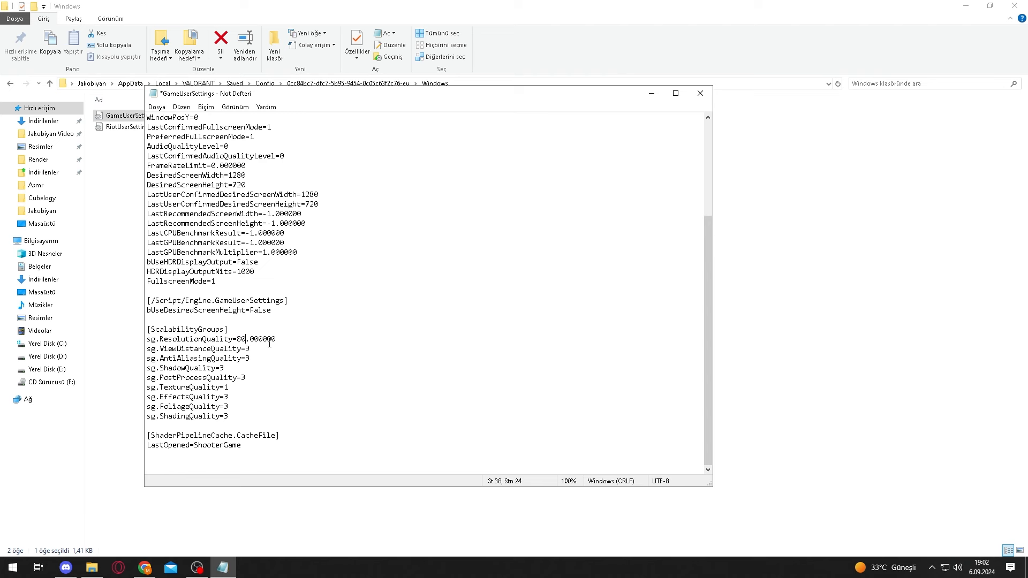
key("ctrl+z")
left_click(273, 331)
key("ctrl+s")
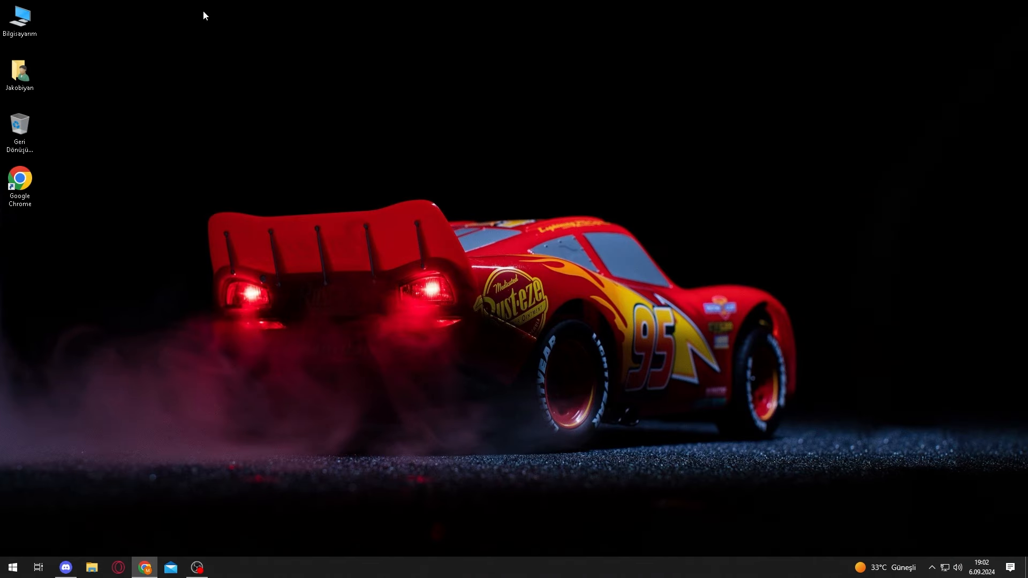
Step: Browse from Bilgisayarım to the Riot Games\VALORANT\live folder on Yerel Disk (C:)
double_click(22, 18)
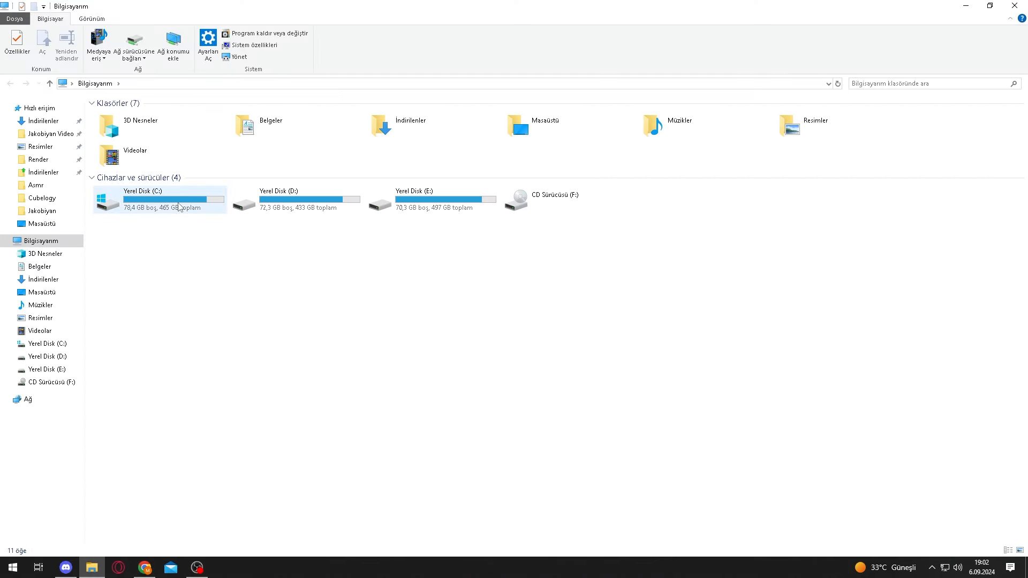
double_click(180, 208)
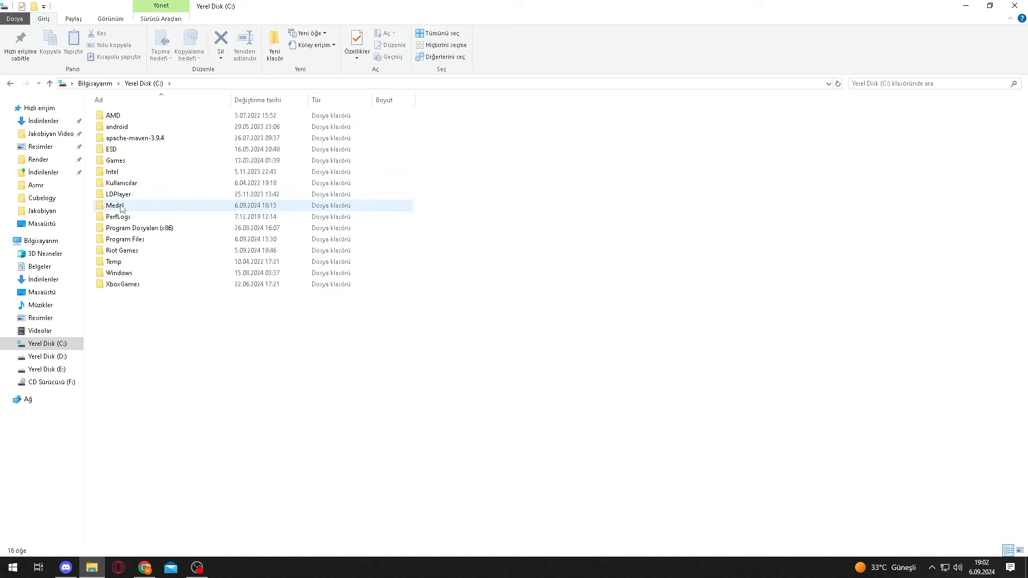
double_click(141, 250)
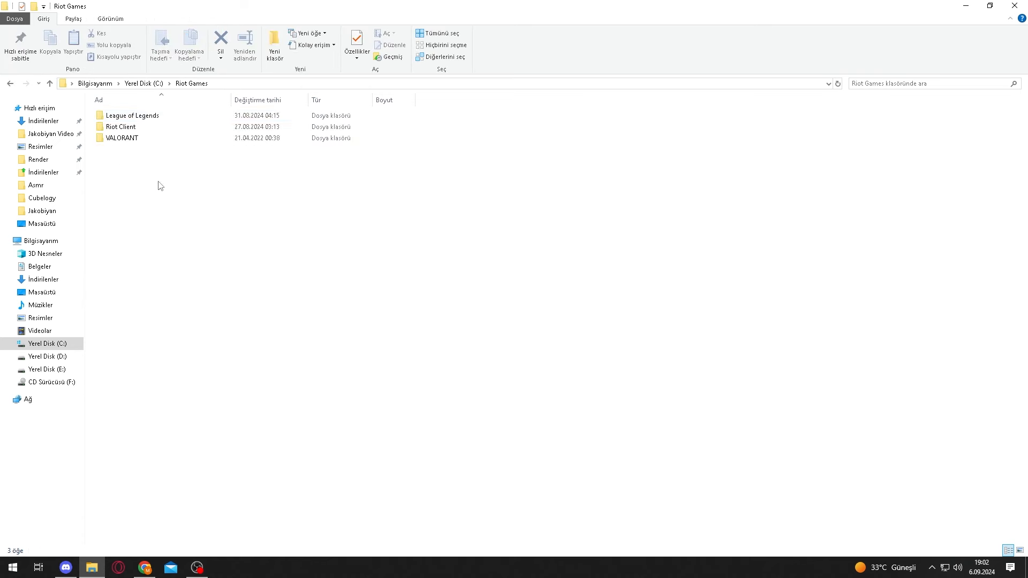
double_click(152, 137)
double_click(110, 116)
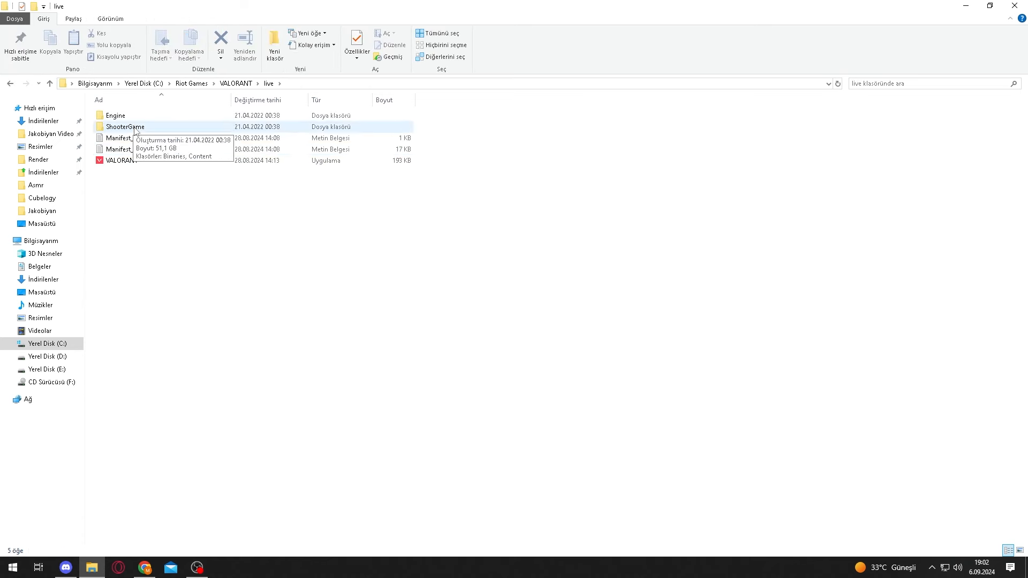
Step: Open the compatibility settings for all users in the VALORANT application's properties
right_click(142, 164)
left_click(121, 160)
right_click(115, 160)
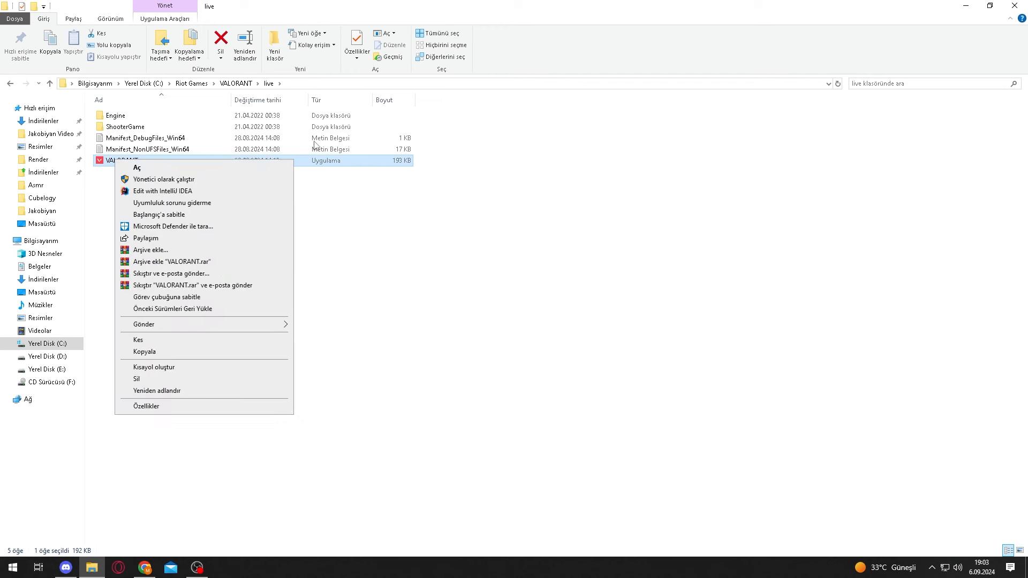
left_click(144, 407)
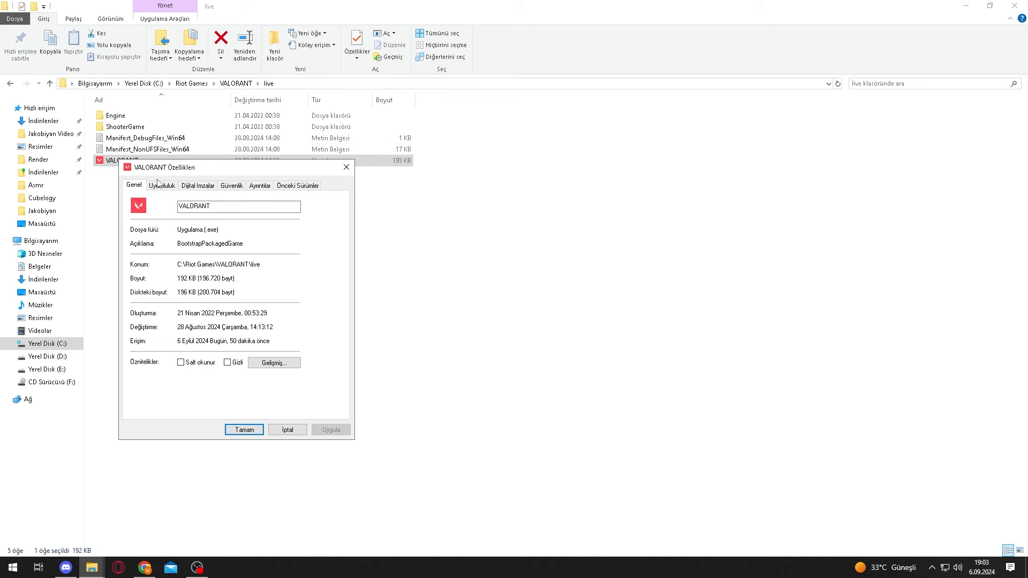
left_click(161, 186)
left_click(194, 406)
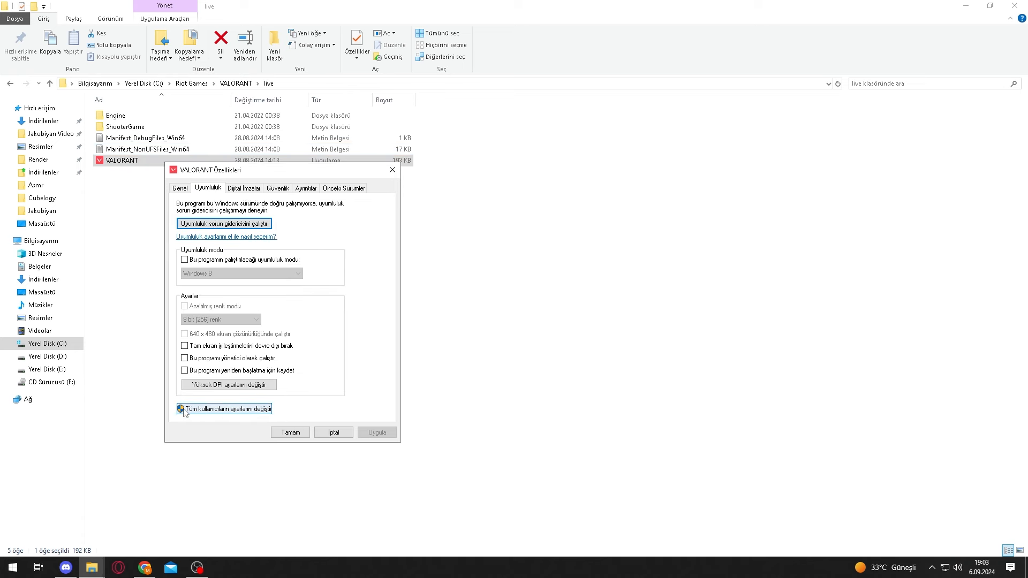
left_click(183, 409)
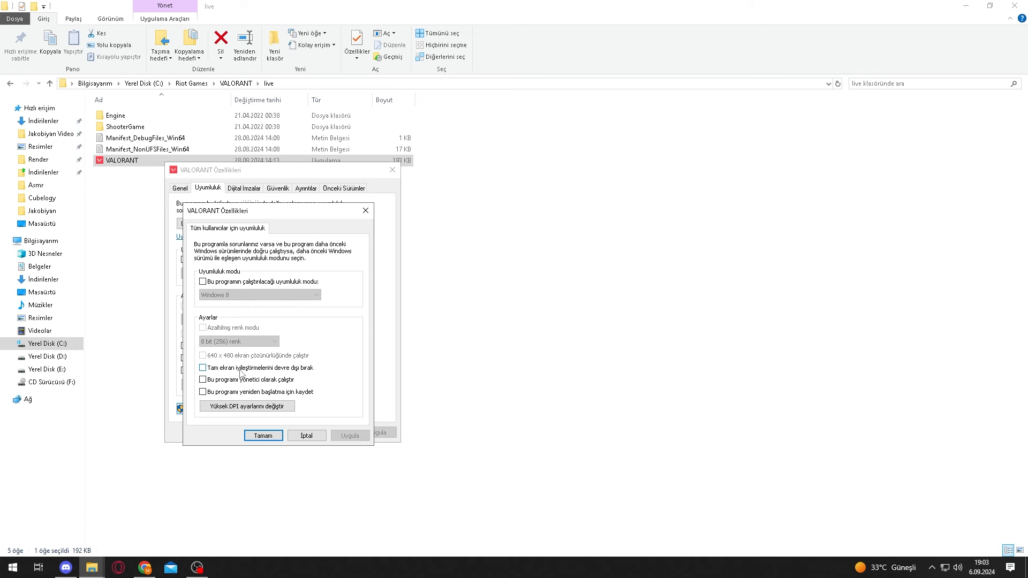
Step: Disable full-screen optimizations for VALORANT, override its high-DPI scaling with Uygulama, and confirm the properties
left_click(240, 371)
left_click(228, 412)
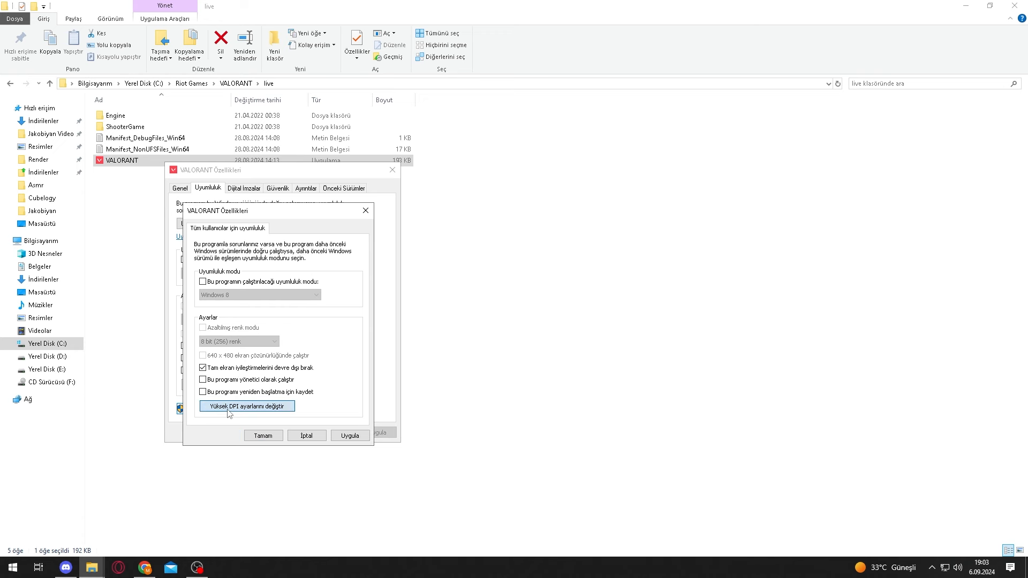
left_click(234, 417)
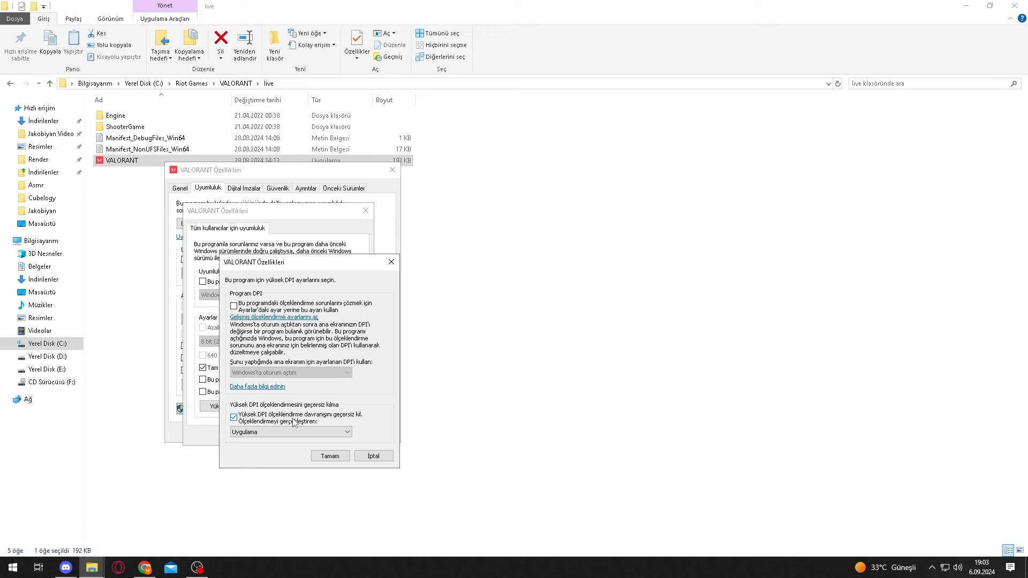
left_click(333, 457)
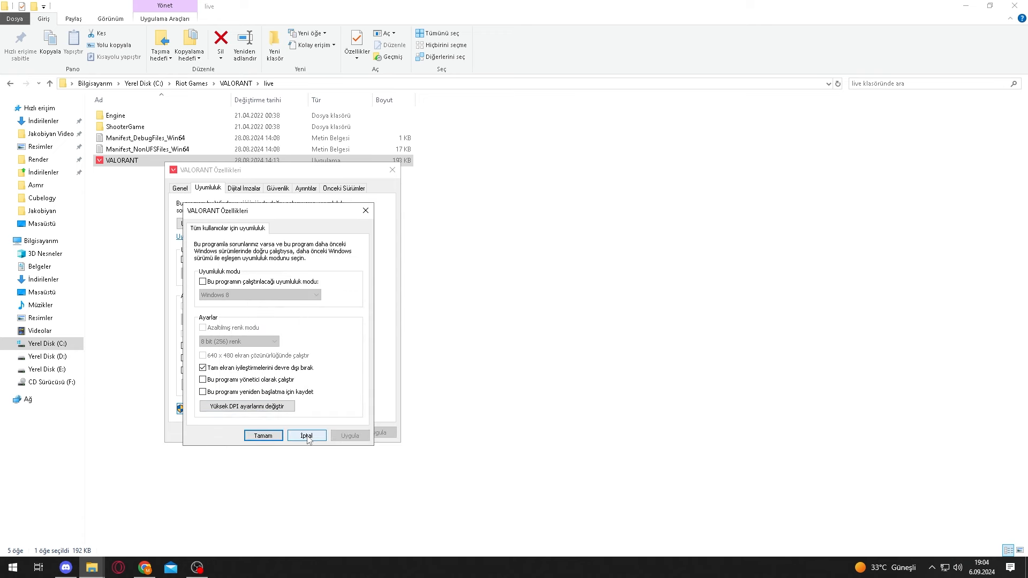
left_click(266, 436)
left_click(290, 432)
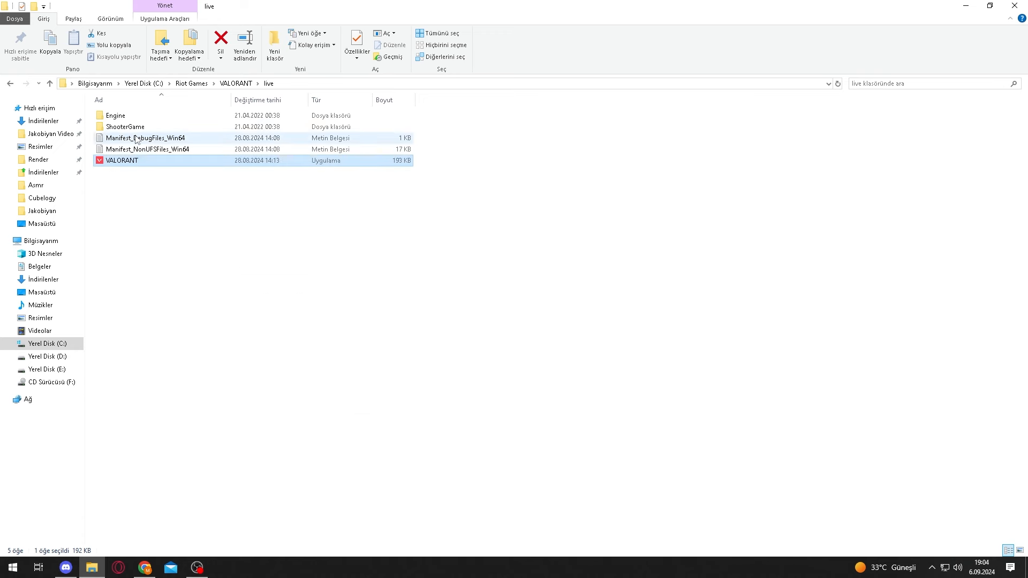
Step: Go into ShooterGame\Binaries\Win64 and find the VALORANT-Win64-Shipping application
double_click(131, 127)
double_click(133, 117)
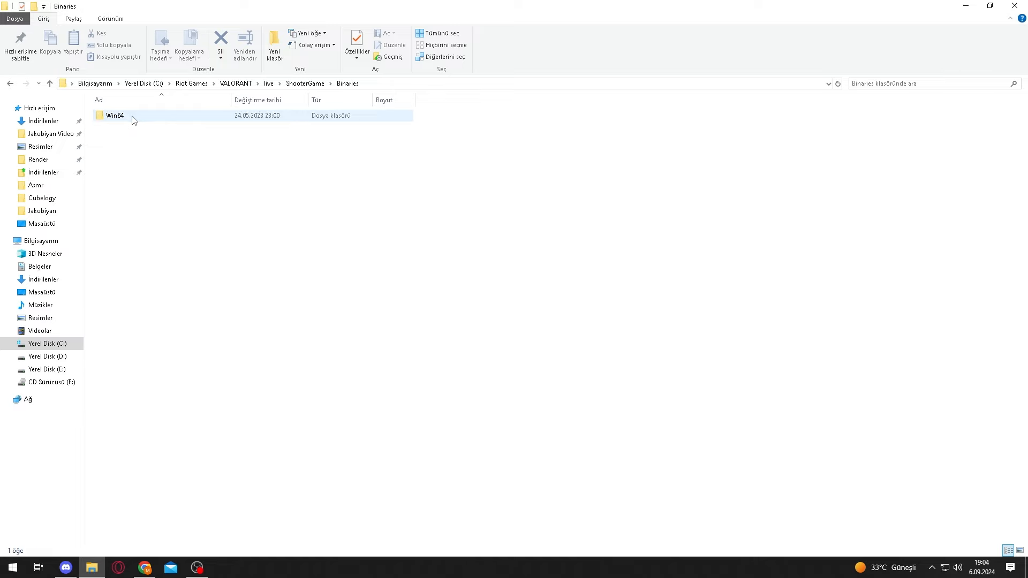
double_click(133, 116)
scroll(160, 508, "down", 7)
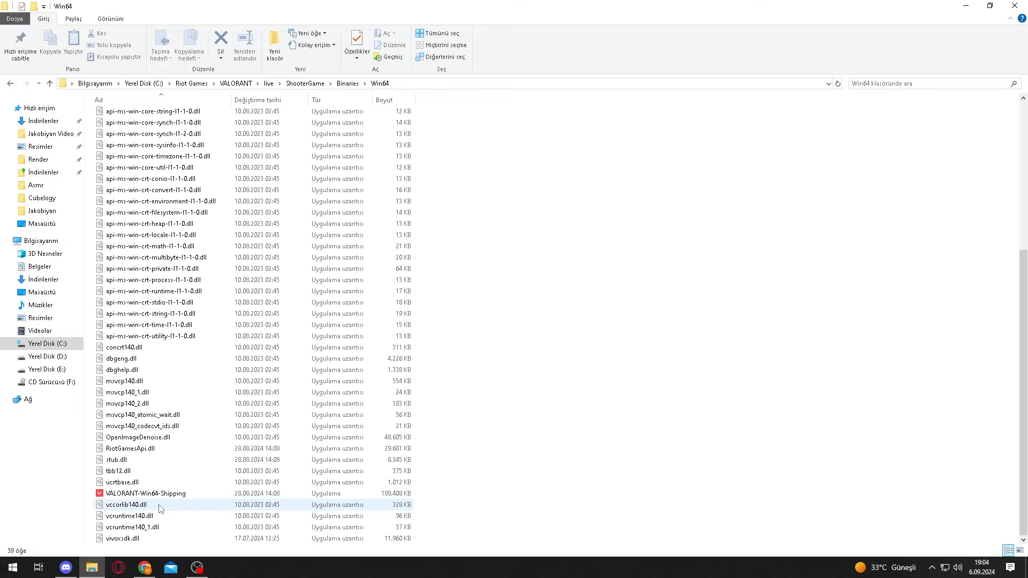
Step: Open the compatibility settings for all users in the VALORANT-Win64-Shipping application's properties
left_click(208, 486)
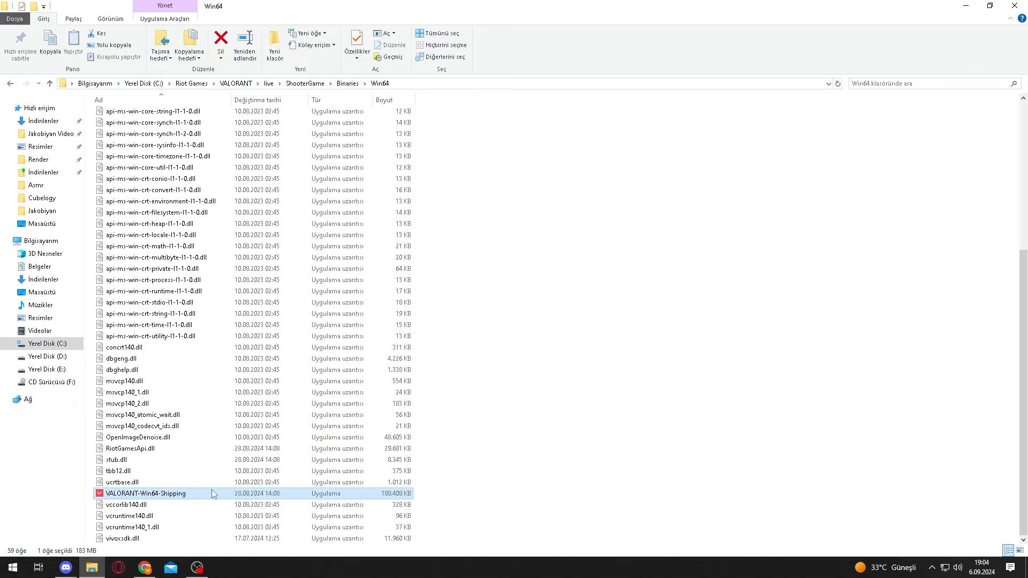
left_click(227, 297)
left_click_drag(258, 279, 286, 213)
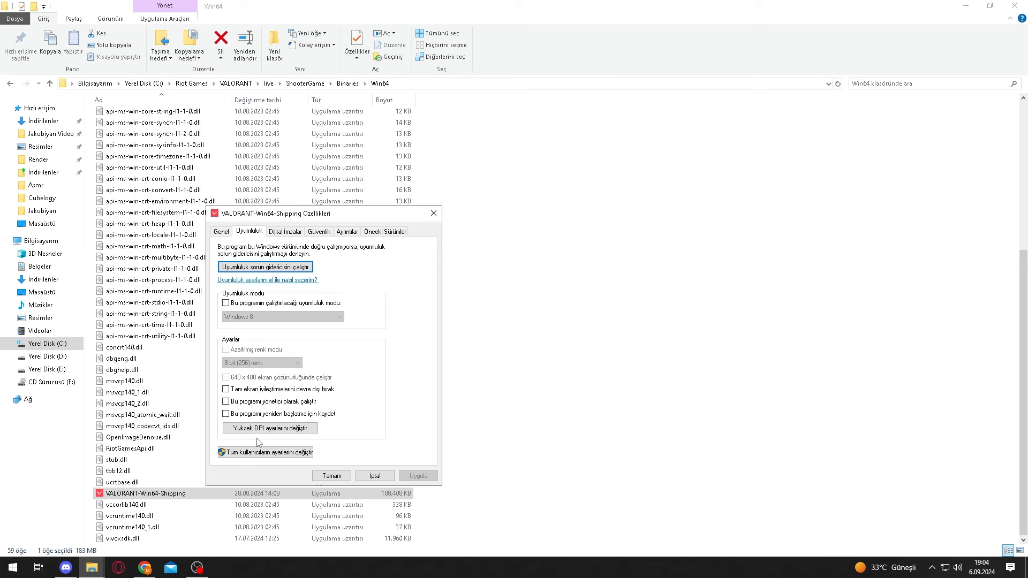
left_click(262, 452)
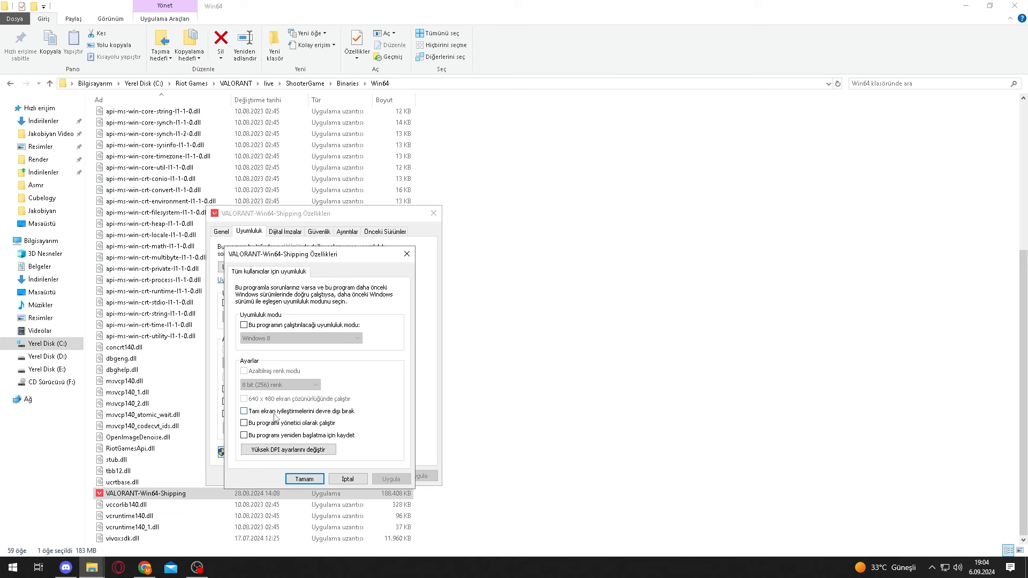
Step: Disable full-screen optimizations for VALORANT-Win64-Shipping, override its high-DPI scaling with Uygulama, confirm the properties, and close the folder
left_click(273, 412)
left_click(271, 449)
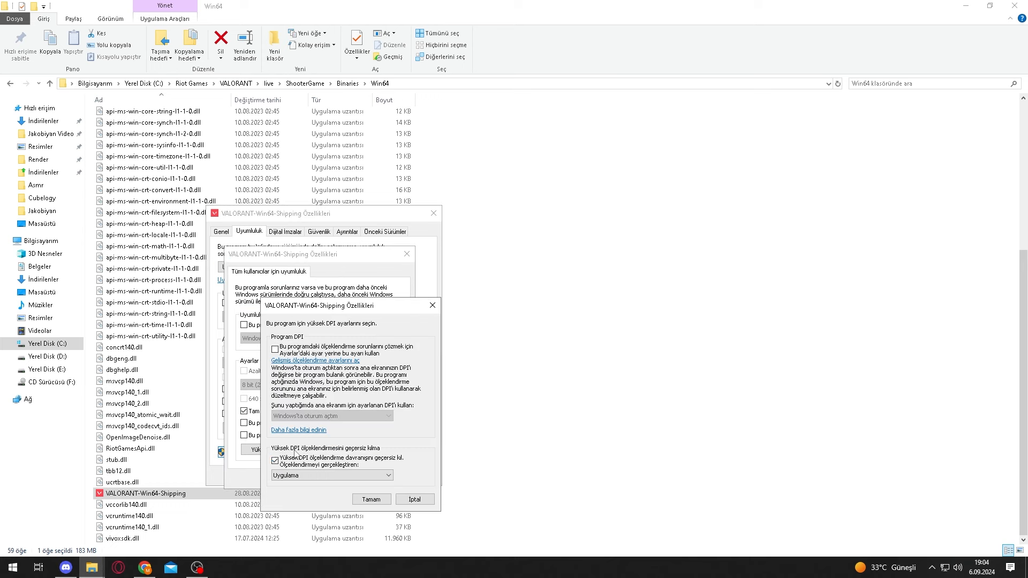
left_click(372, 499)
left_click(301, 478)
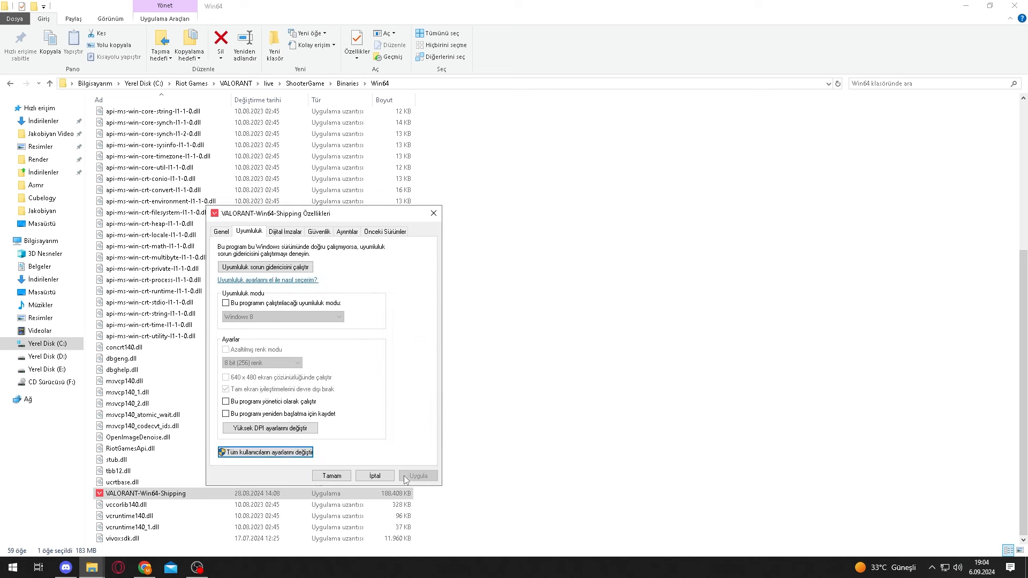
left_click(332, 476)
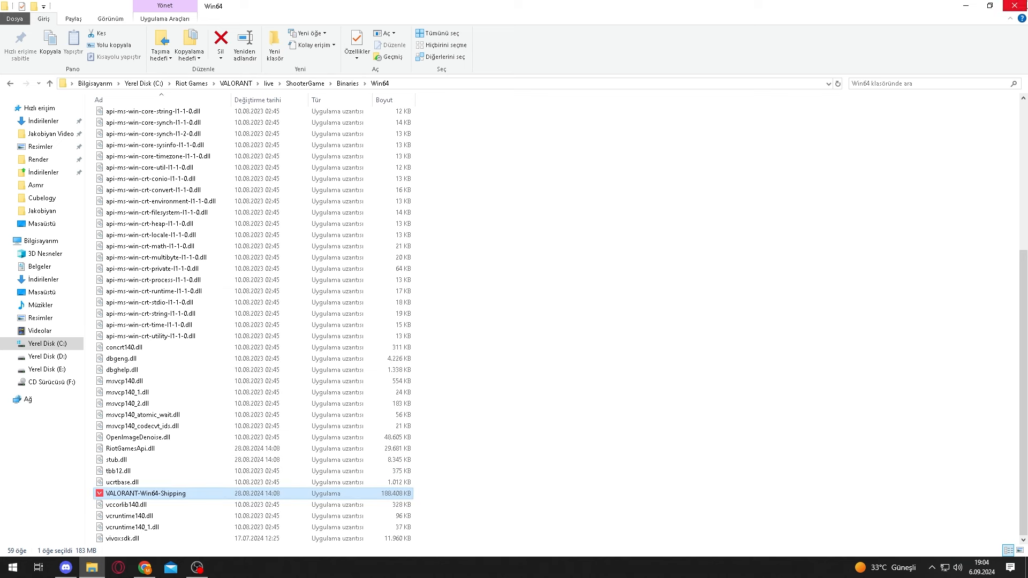
left_click(1015, 7)
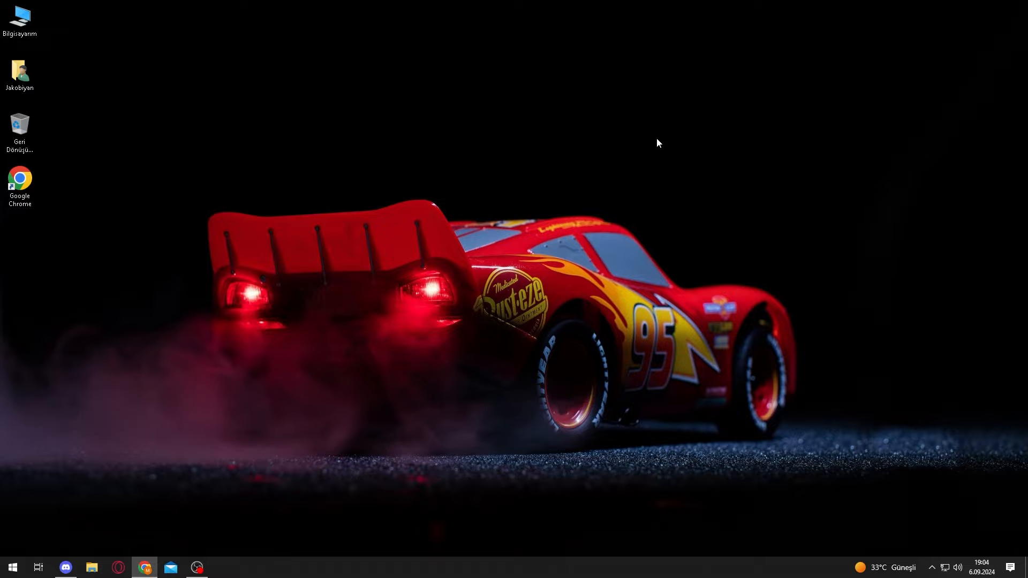
Step: Launch VALORANT and open its video settings
key("super")
type("valorant")
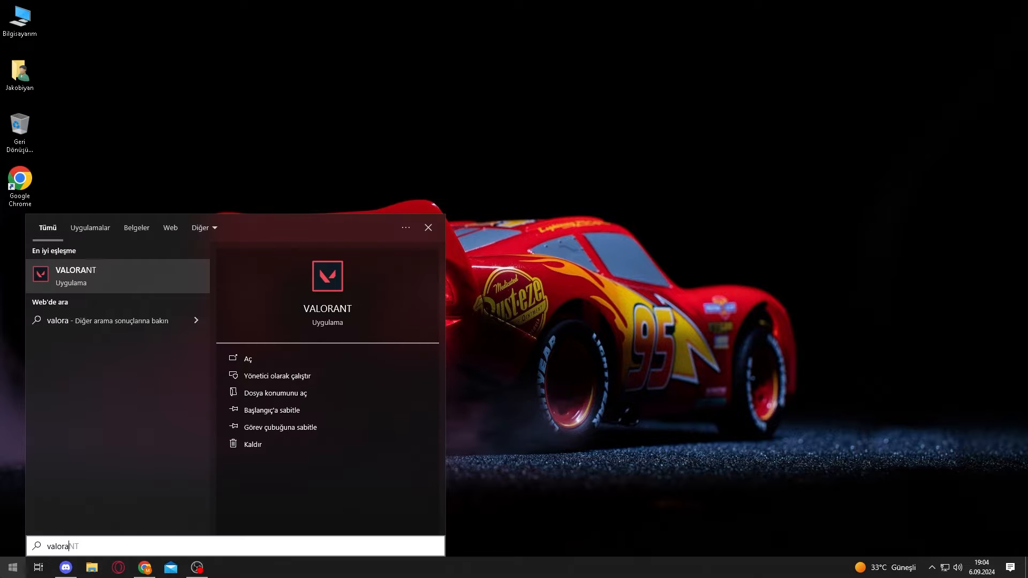
key("Return")
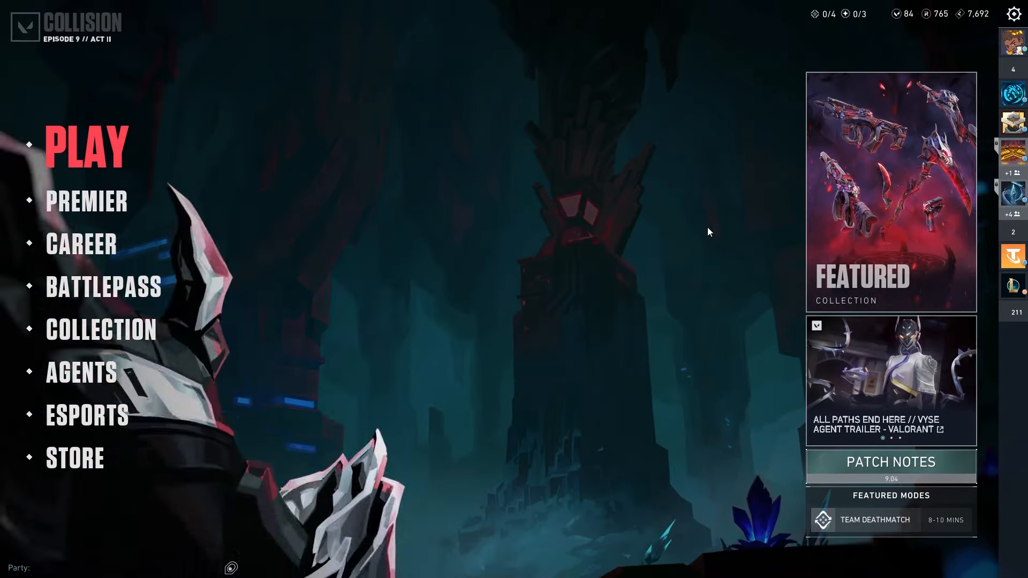
left_click(1015, 15)
left_click(471, 216)
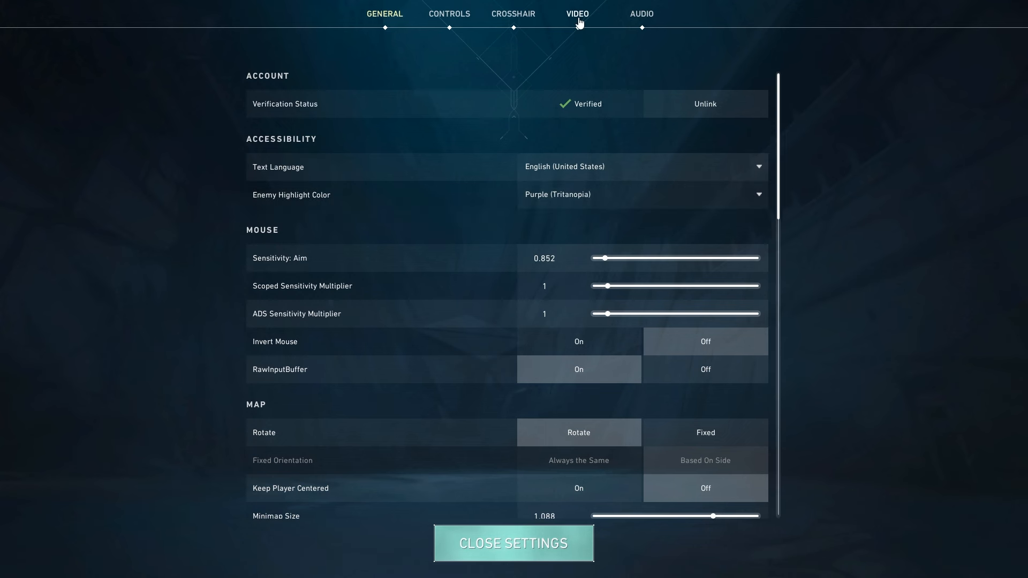
left_click(577, 19)
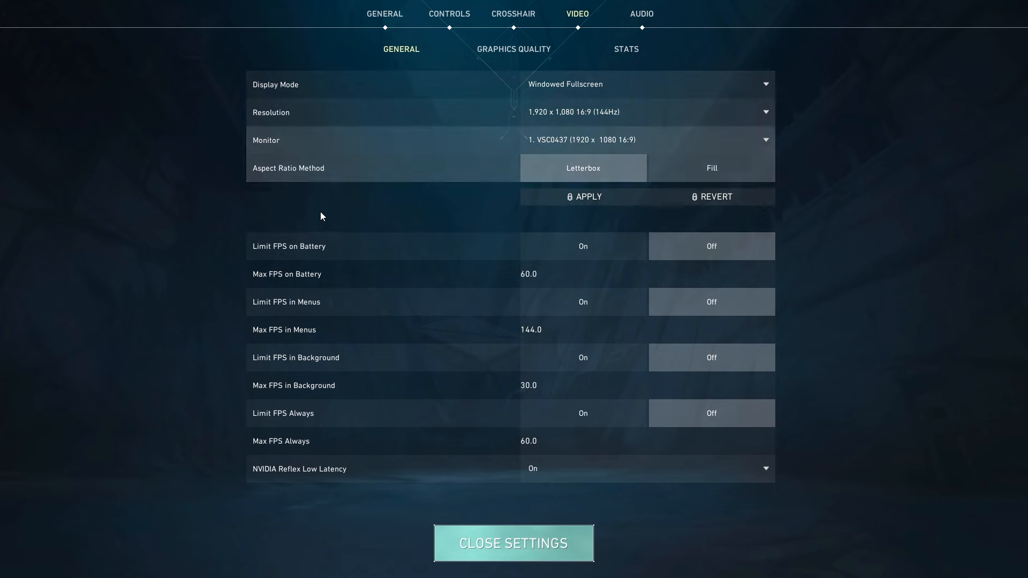
Step: Examine the available resolutions and the NVIDIA Reflex Low Latency options in the general video settings
left_click(609, 114)
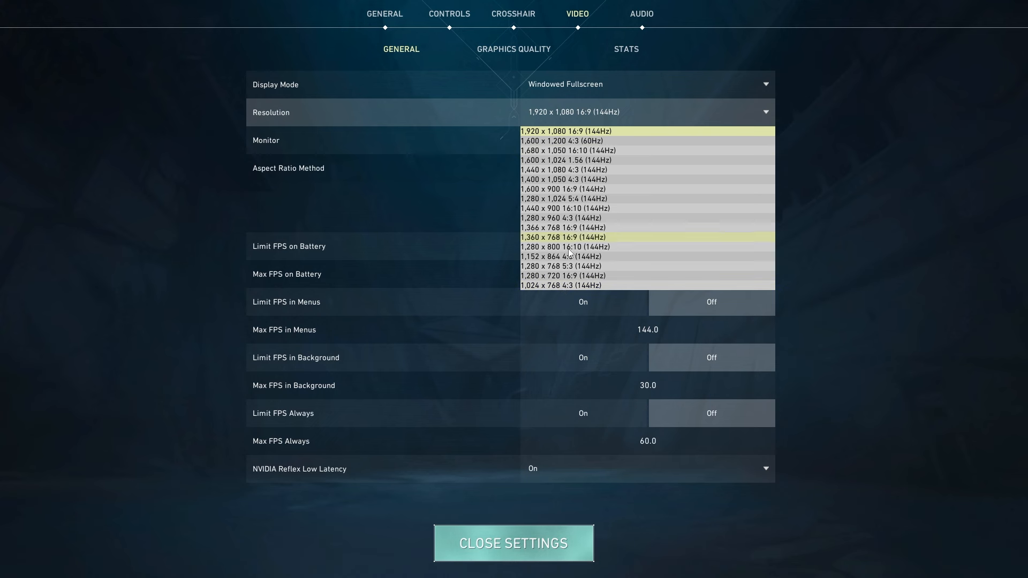
left_click(351, 261)
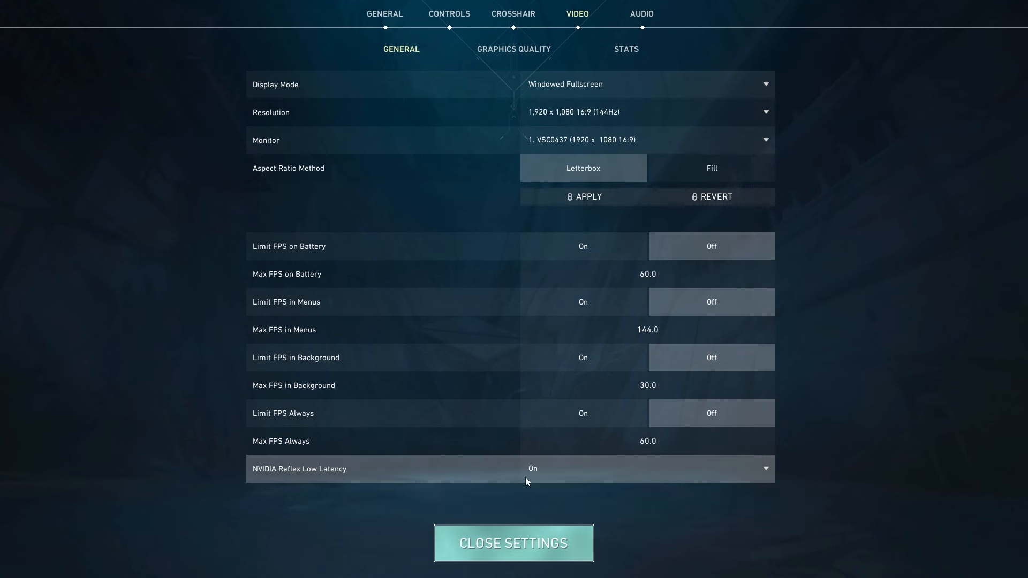
left_click(525, 477)
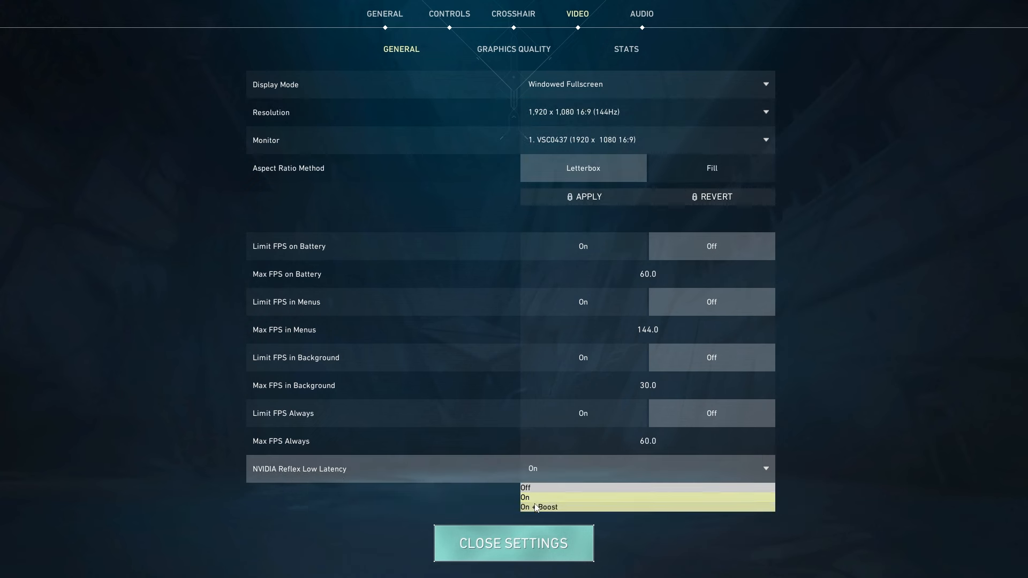
left_click(379, 515)
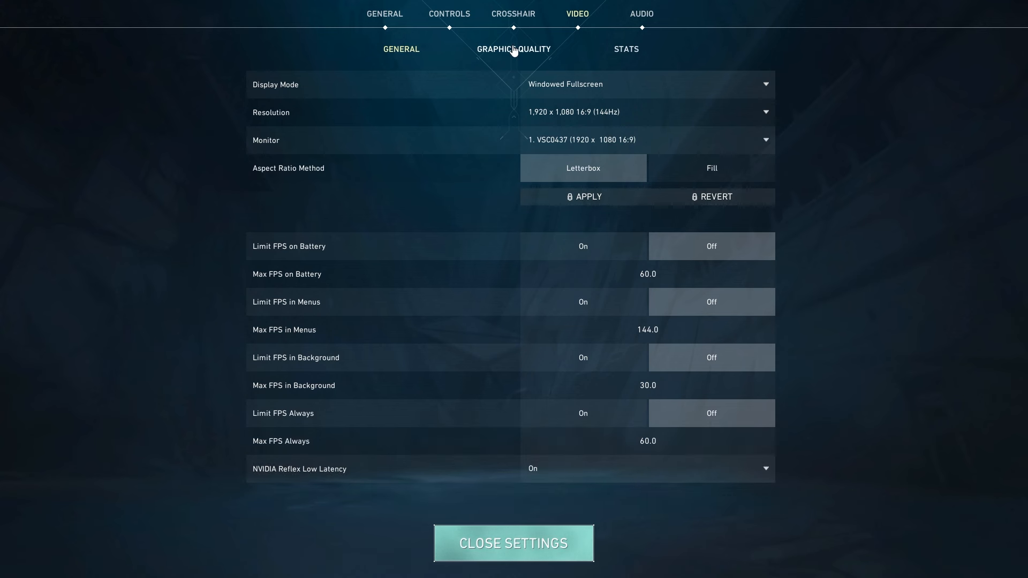
left_click(514, 50)
left_click(401, 50)
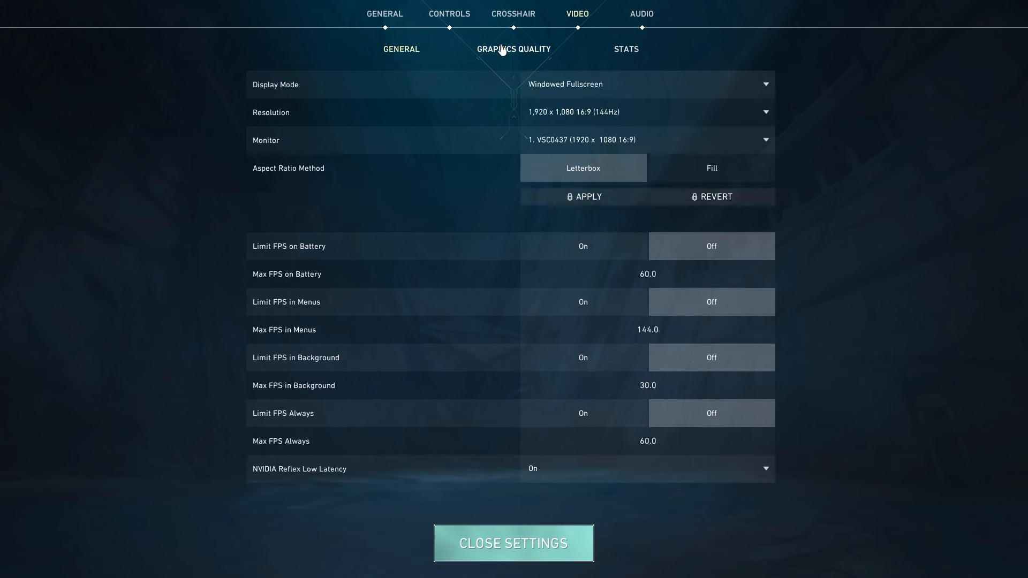
Step: Review the graphics quality options alongside the list of lower screen resolutions
left_click(502, 49)
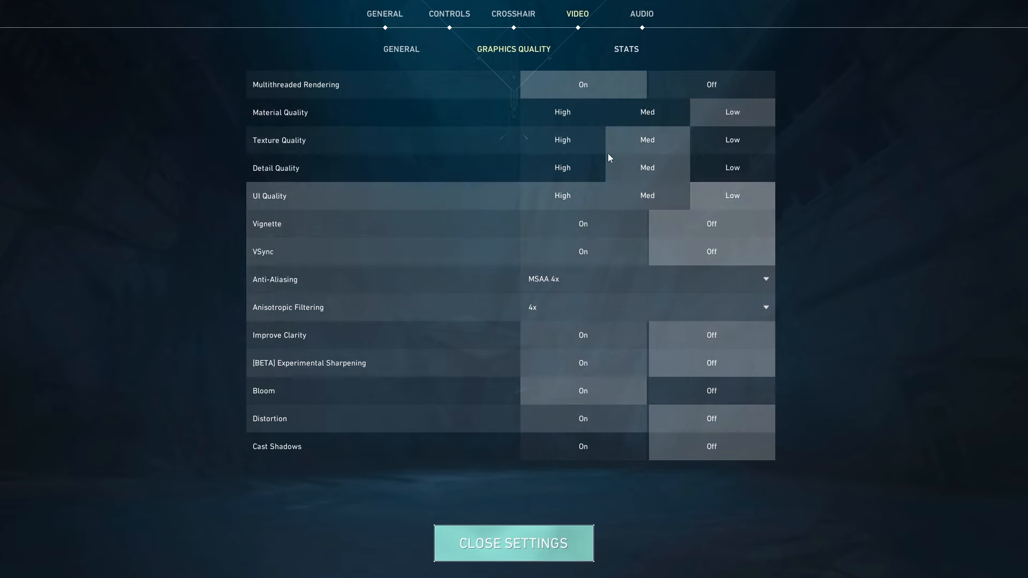
left_click(388, 48)
left_click(616, 117)
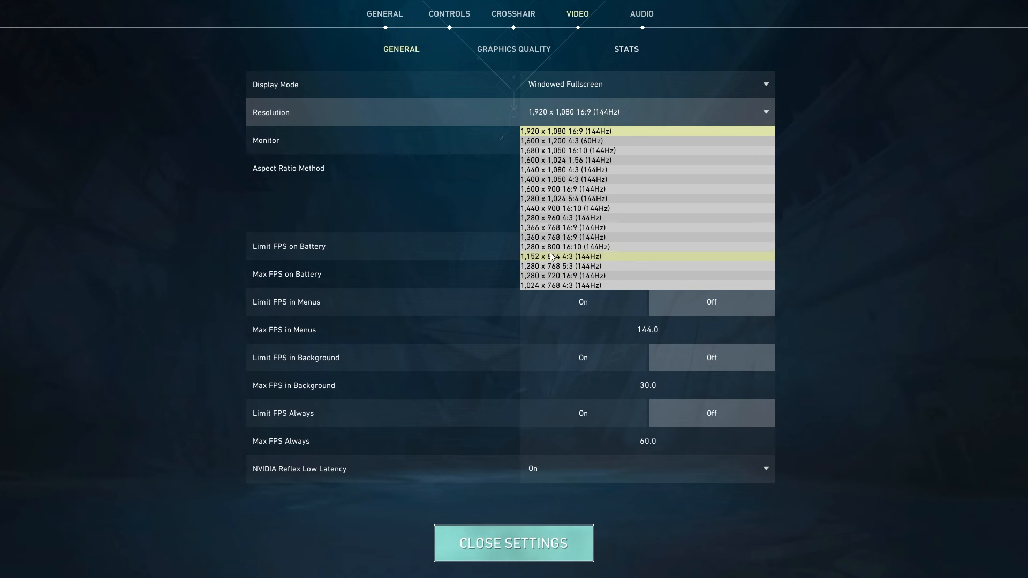
left_click(514, 48)
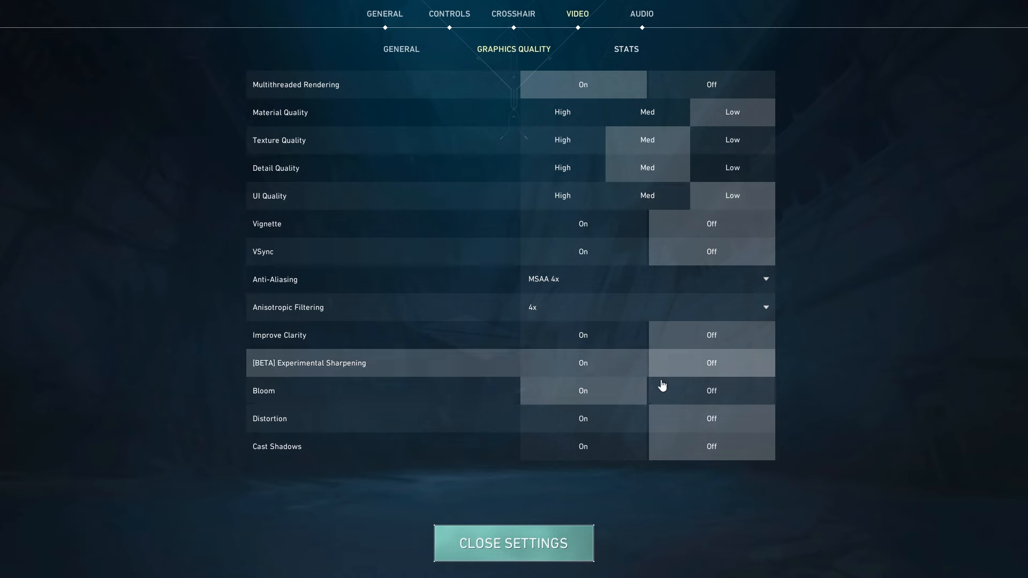
left_click(410, 49)
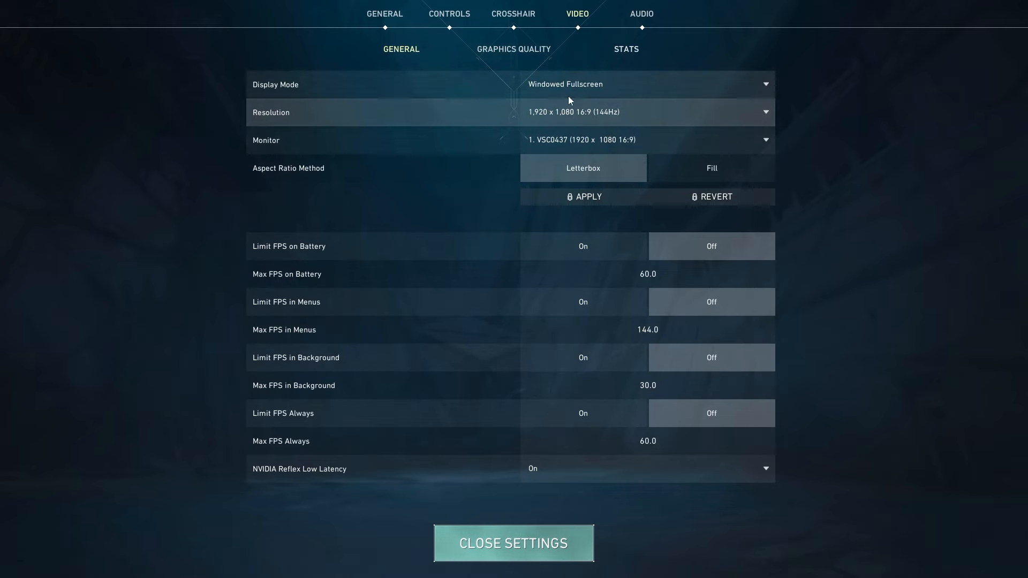
left_click(599, 112)
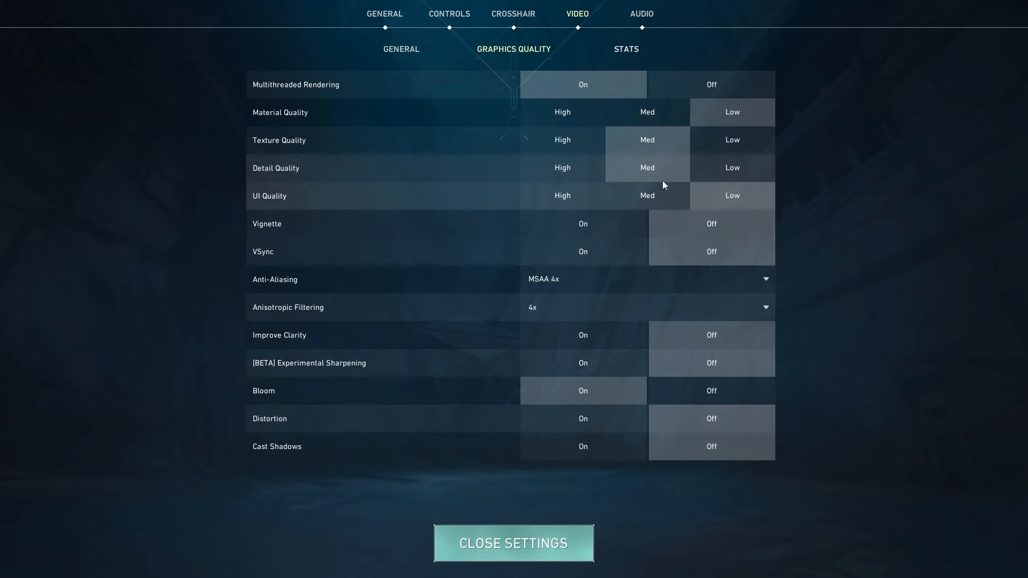
left_click(625, 383)
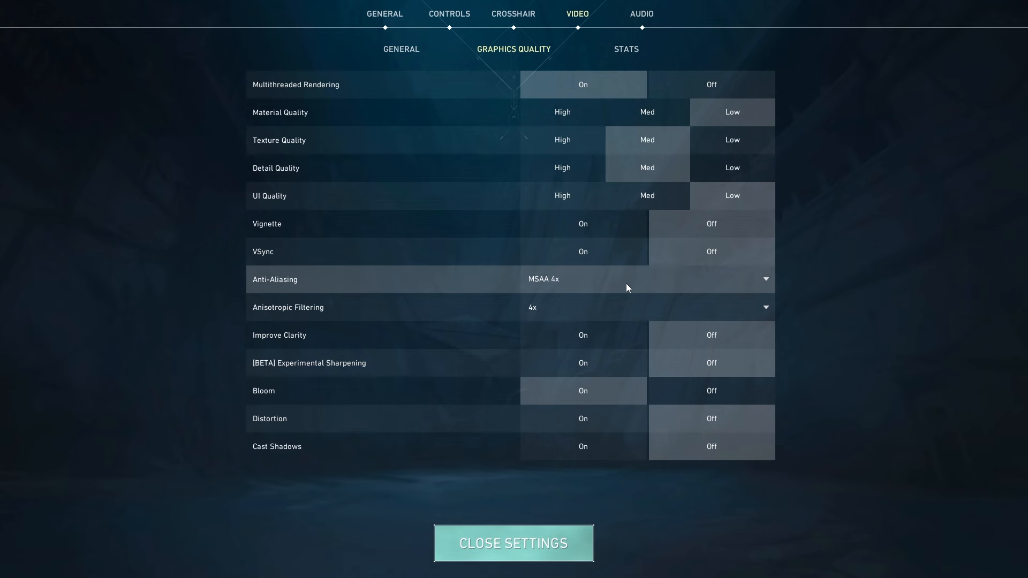
Step: Set Anti-Aliasing to MSAA 2x and Anisotropic Filtering to 2x
left_click(625, 284)
left_click(557, 308)
left_click(576, 311)
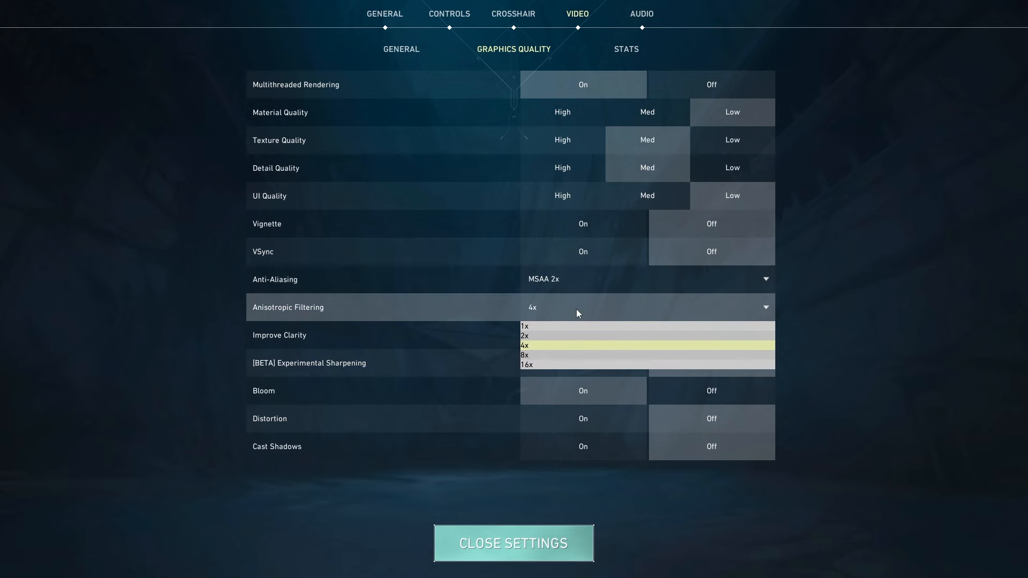
left_click(544, 336)
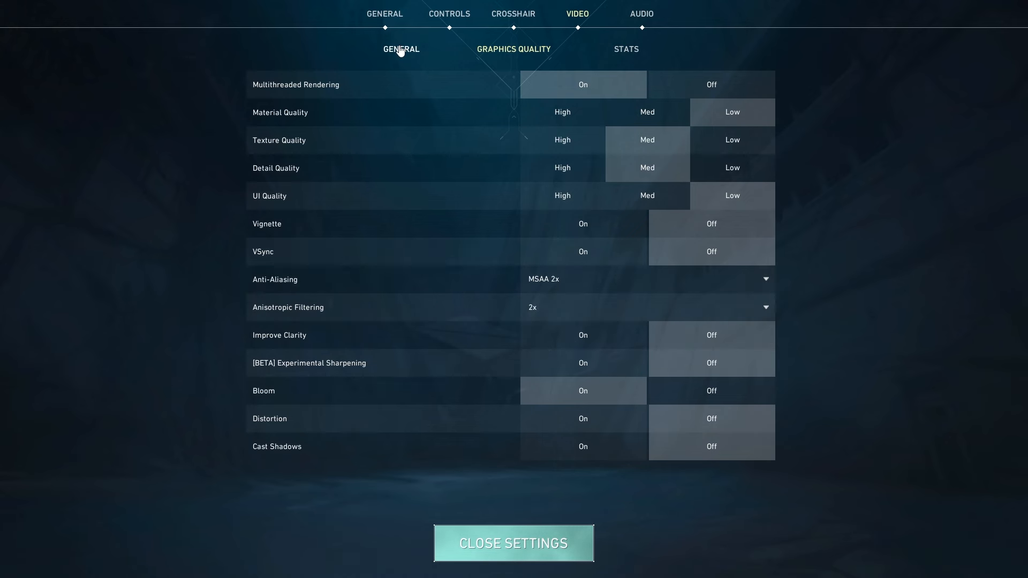
Step: Lower Texture Quality and Detail Quality to Low, and return to the general video settings
left_click(724, 147)
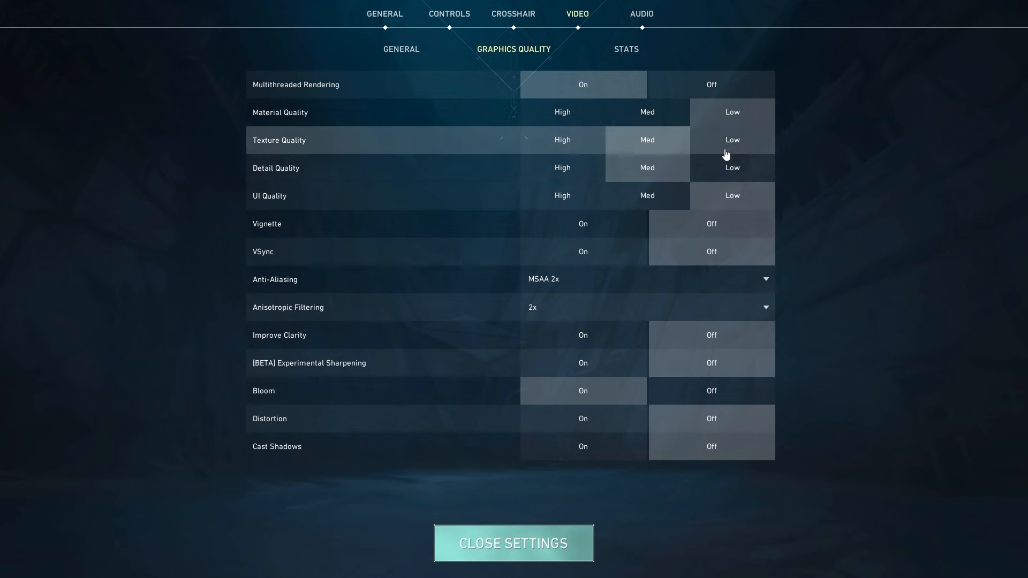
left_click(721, 166)
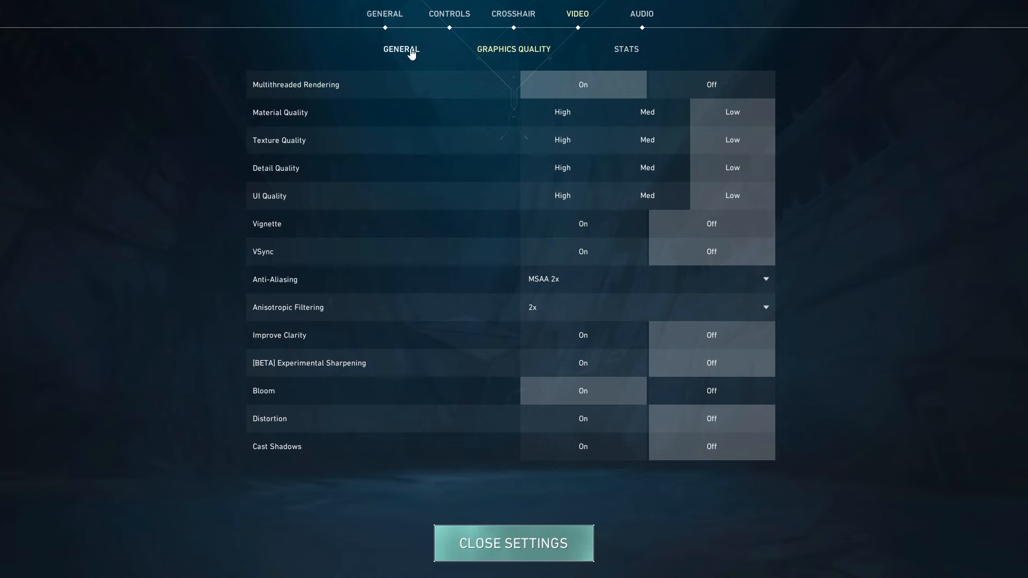
left_click(410, 50)
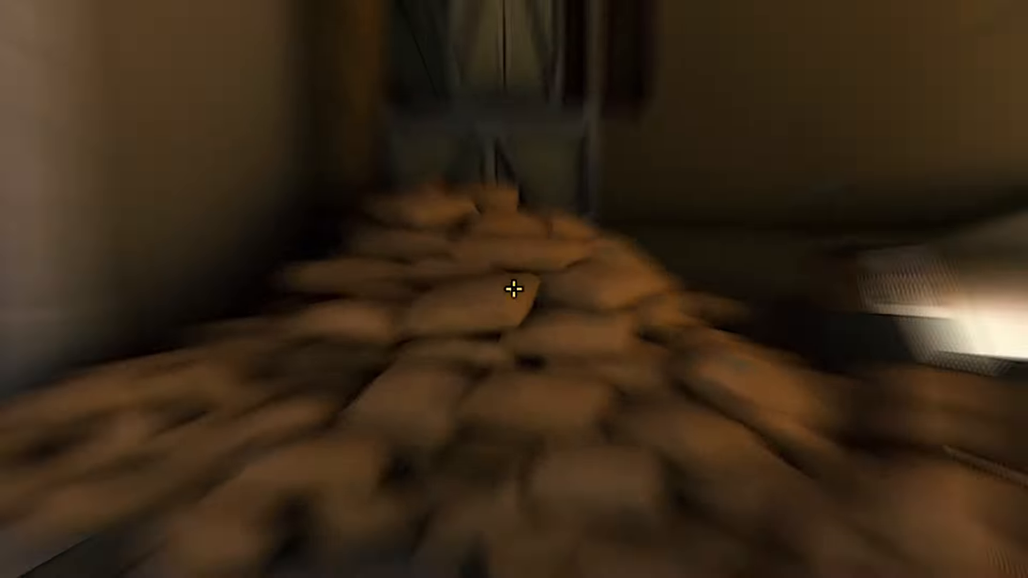
Step: Run and jump around the shooting range with the knife equipped to check the client FPS during play
key("3")
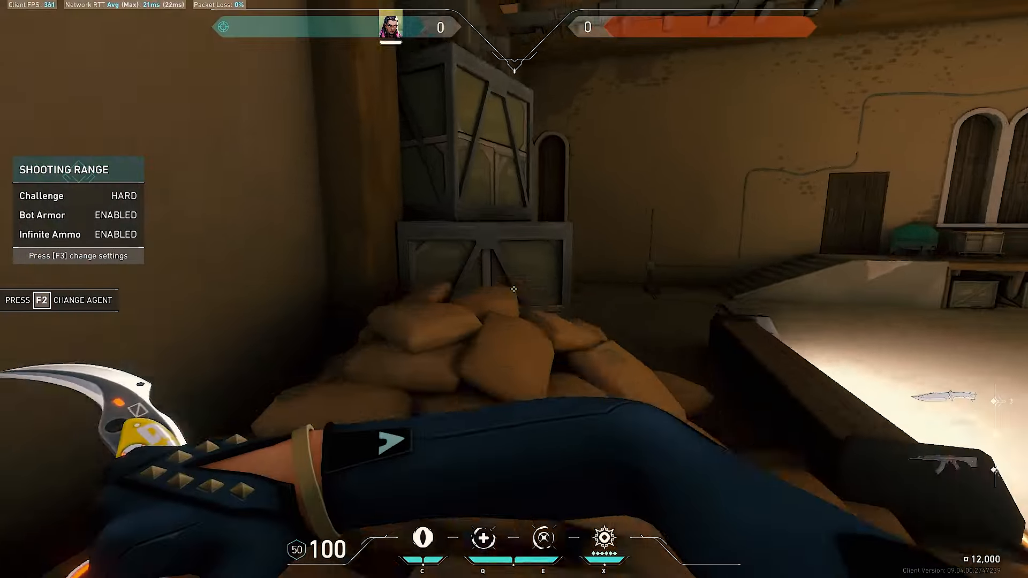
key("w")
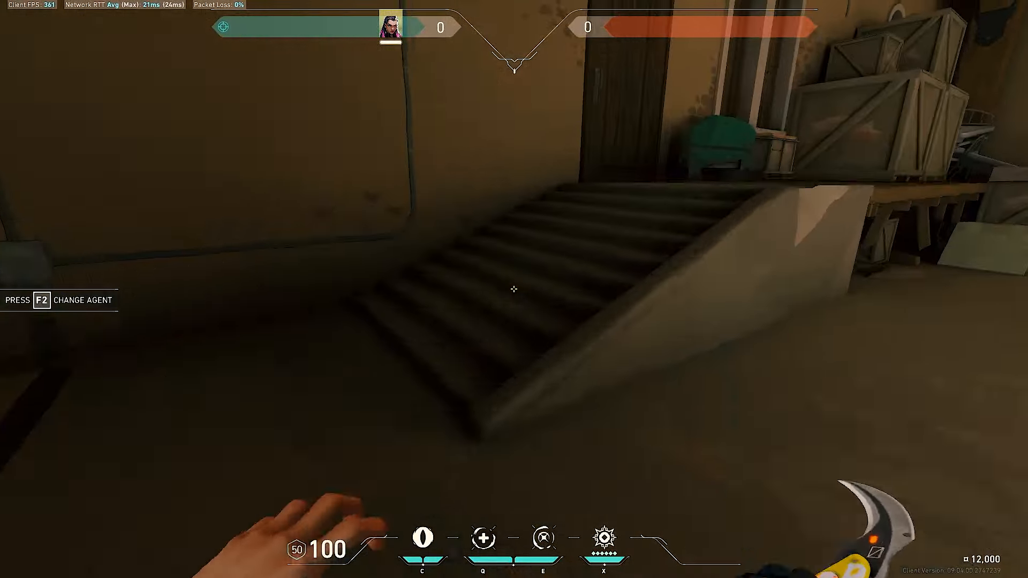
key("w")
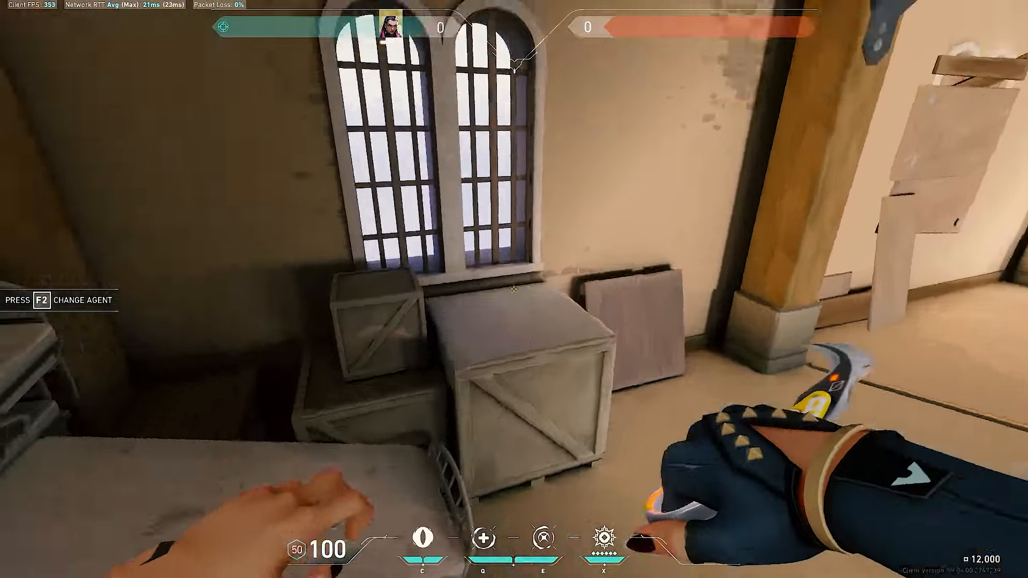
key("w")
left_click(514, 289)
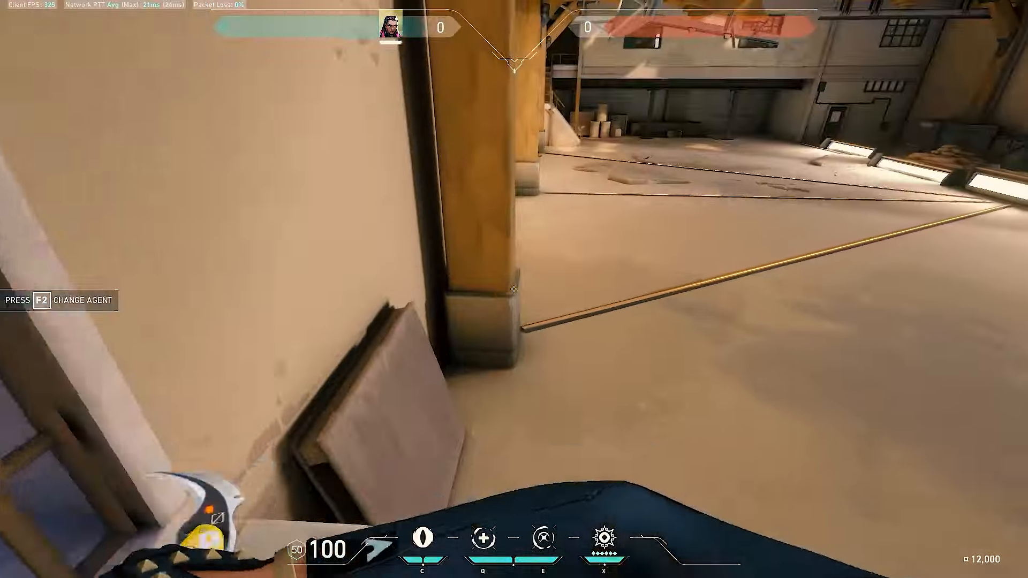
key("w")
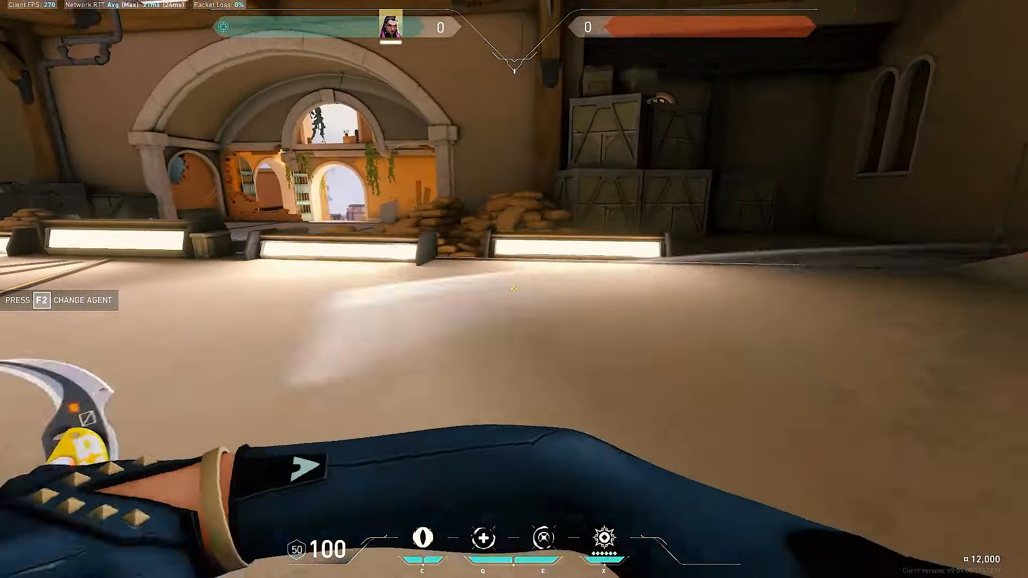
key("w")
key("space")
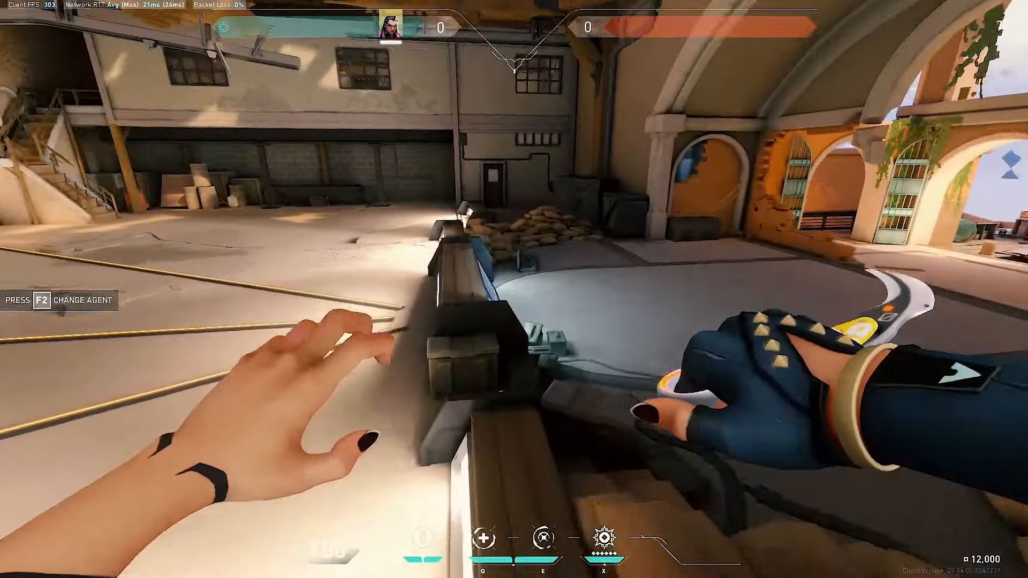
key("w")
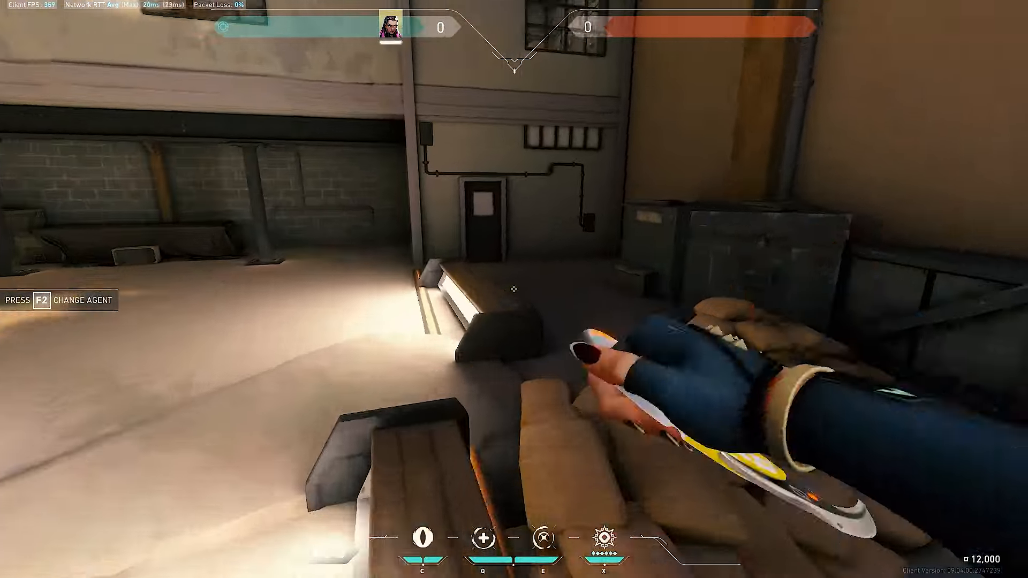
key("w")
key("space")
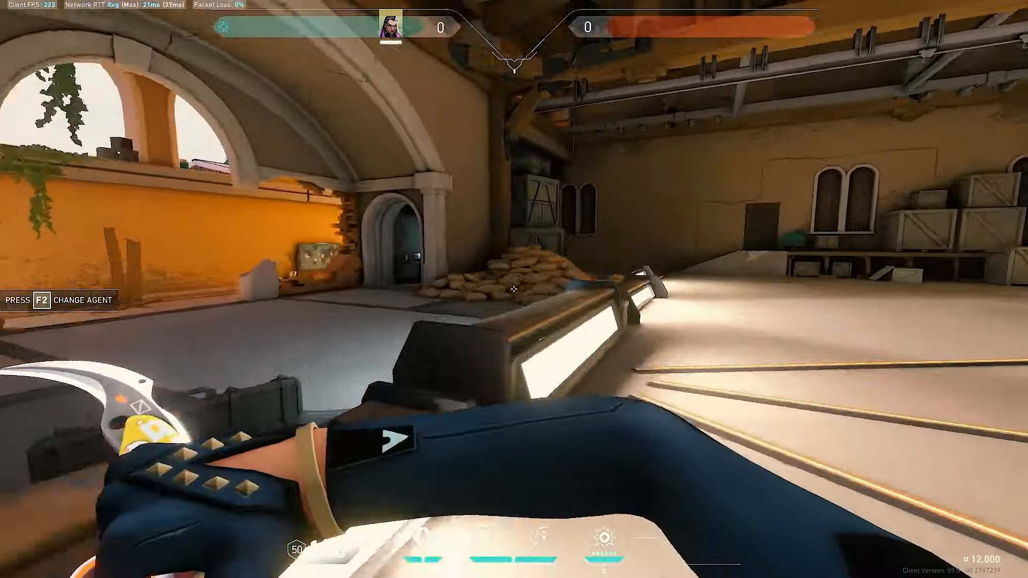